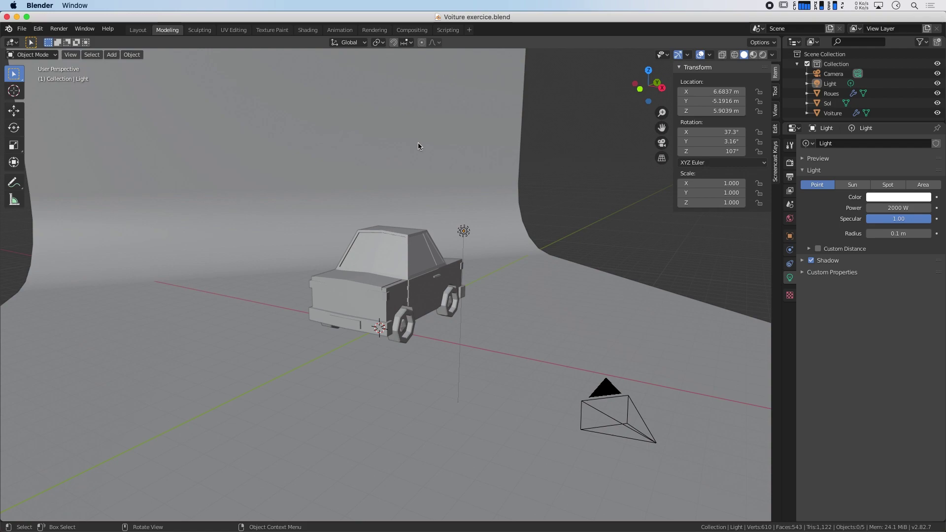
- Orbit and zoom around the car, switching to Rendered shading to show its floor and backdrop shadows
{"action": "mouse_move", "coordinate": [544, 283]}
{"action": "middle_mouse_down"}
{"action": "mouse_move", "coordinate": [526, 310]}
{"action": "mouse_move", "coordinate": [540, 268]}
{"action": "mouse_move", "coordinate": [543, 278]}
{"action": "middle_mouse_up"}
{"action": "scroll", "coordinate": [543, 278], "scroll_direction": "up", "scroll_amount": 2}
{"action": "scroll", "coordinate": [451, 285], "scroll_direction": "up", "scroll_amount": 2}
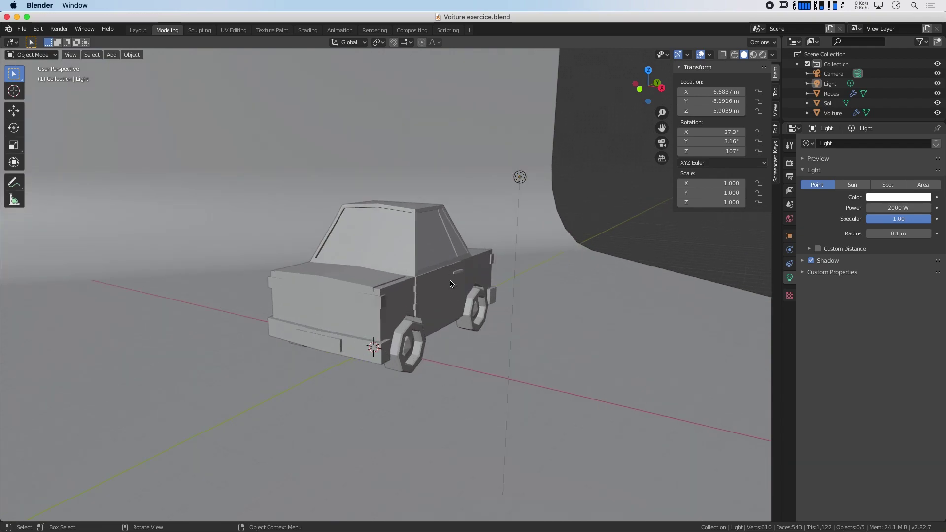
{"action": "left_click", "coordinate": [762, 56]}
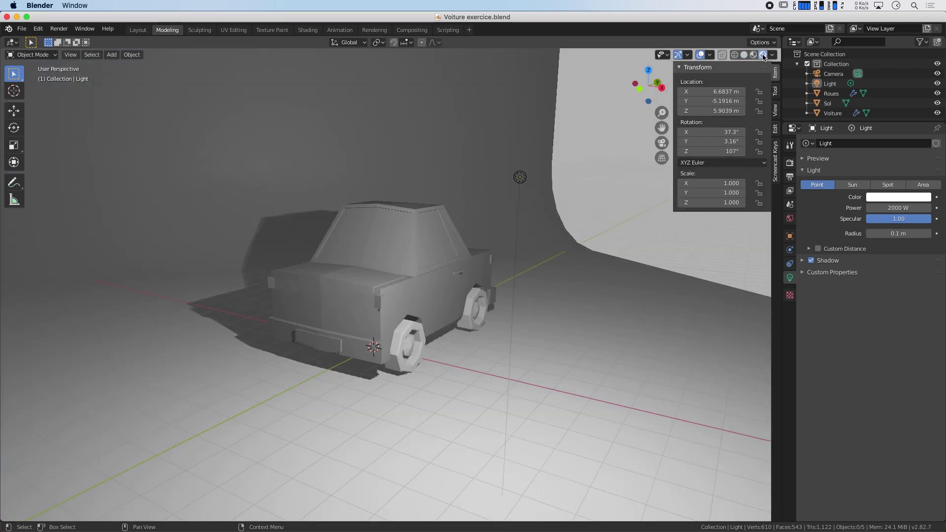
{"action": "mouse_move", "coordinate": [610, 235]}
{"action": "middle_mouse_down"}
{"action": "mouse_move", "coordinate": [522, 242]}
{"action": "mouse_move", "coordinate": [563, 257]}
{"action": "mouse_move", "coordinate": [627, 214]}
{"action": "mouse_move", "coordinate": [552, 265]}
{"action": "mouse_move", "coordinate": [587, 232]}
{"action": "mouse_move", "coordinate": [678, 259]}
{"action": "middle_mouse_up"}
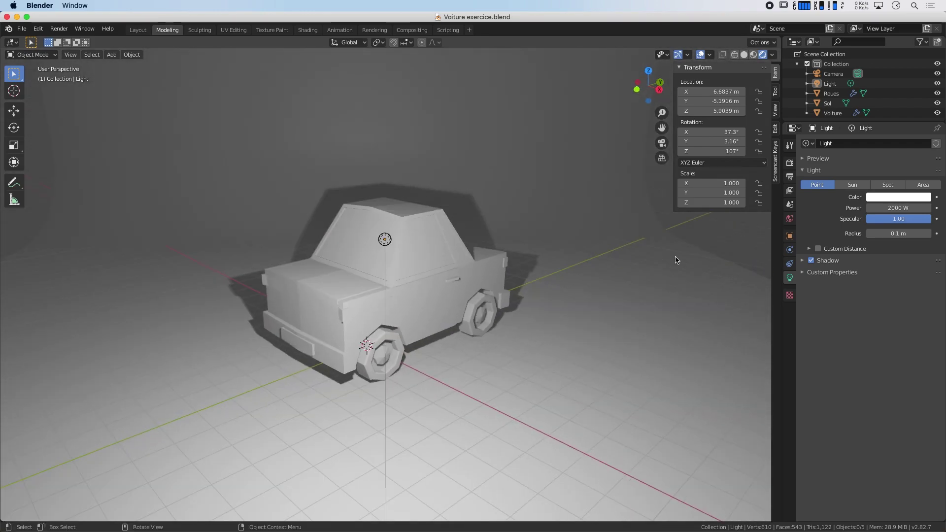
- Set the render engine to Cycles with 8 viewport samples
{"action": "left_click", "coordinate": [790, 164]}
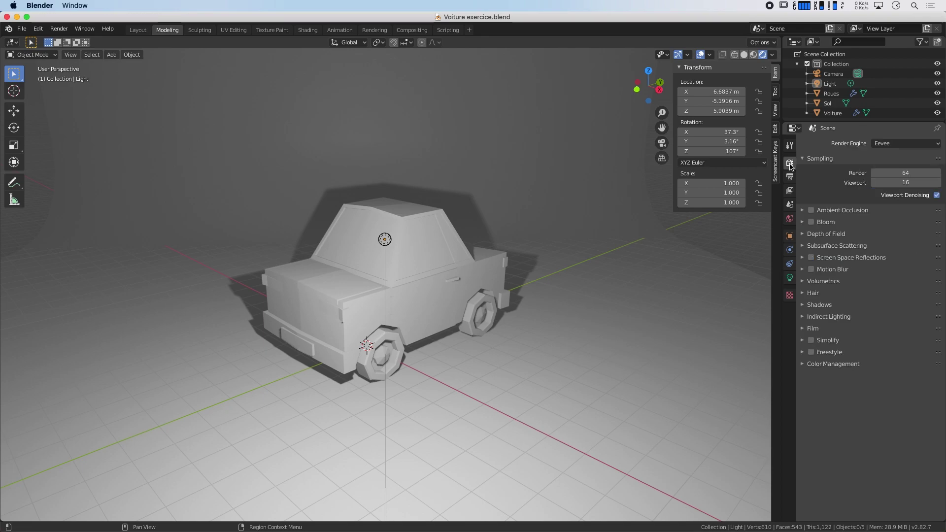
{"action": "left_click", "coordinate": [888, 146]}
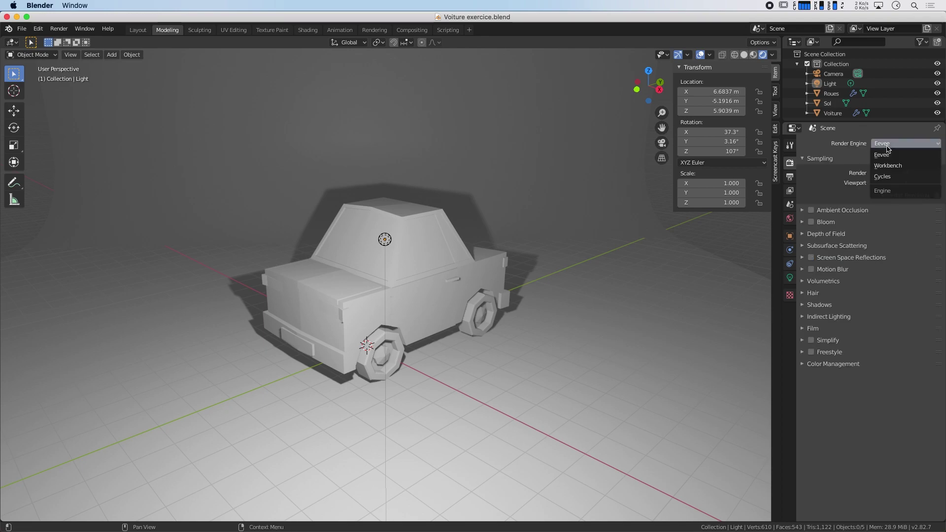
{"action": "left_click", "coordinate": [888, 178]}
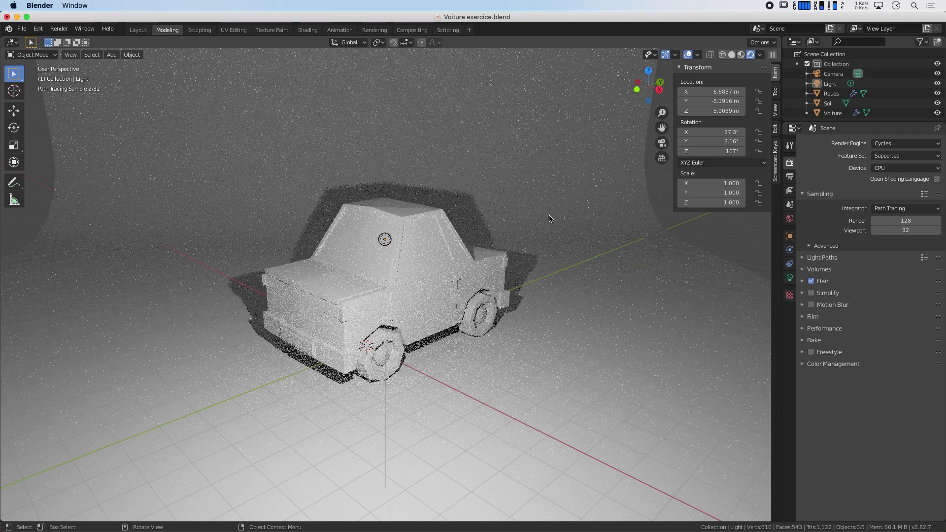
{"action": "left_click", "coordinate": [909, 231]}
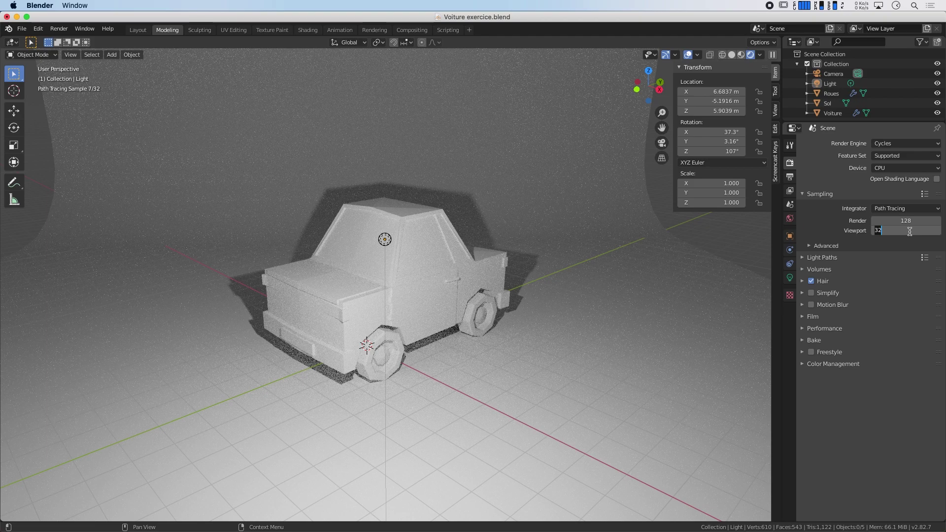
{"action": "type", "text": "8"}
{"action": "key", "text": "Return"}
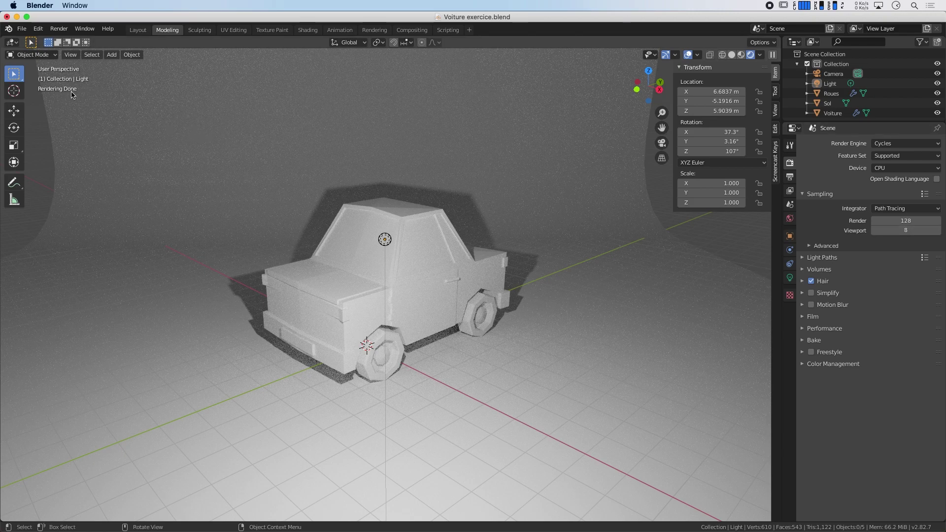
{"action": "middle_click_drag", "start_coordinate": [286, 195], "coordinate": [287, 195]}
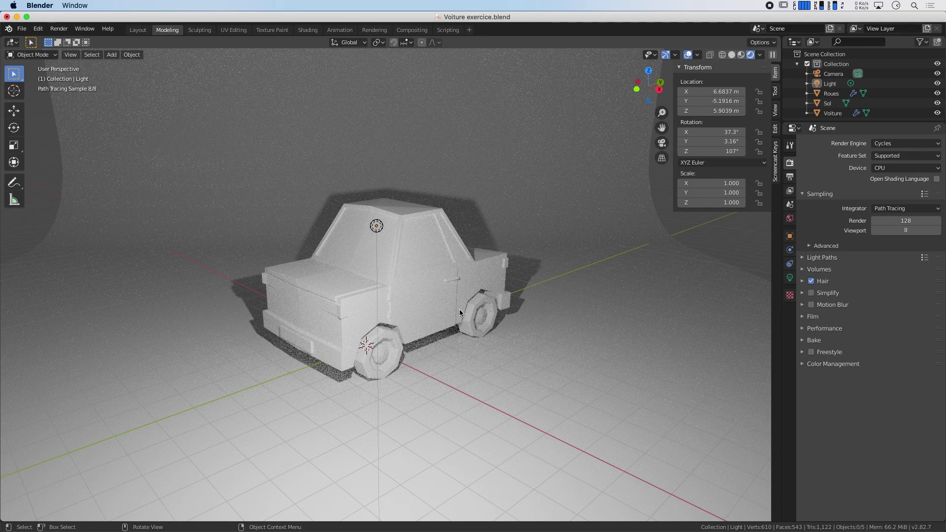
- Check the car through the scene camera, orbit it in Material Preview, then return to Rendered shading
{"action": "key", "text": "KP_0"}
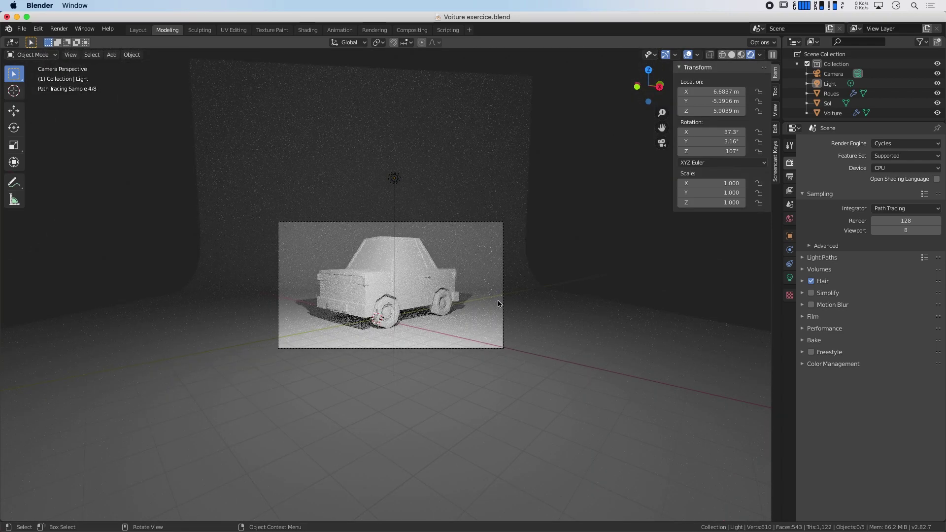
{"action": "scroll", "coordinate": [447, 286], "scroll_direction": "up", "scroll_amount": 3}
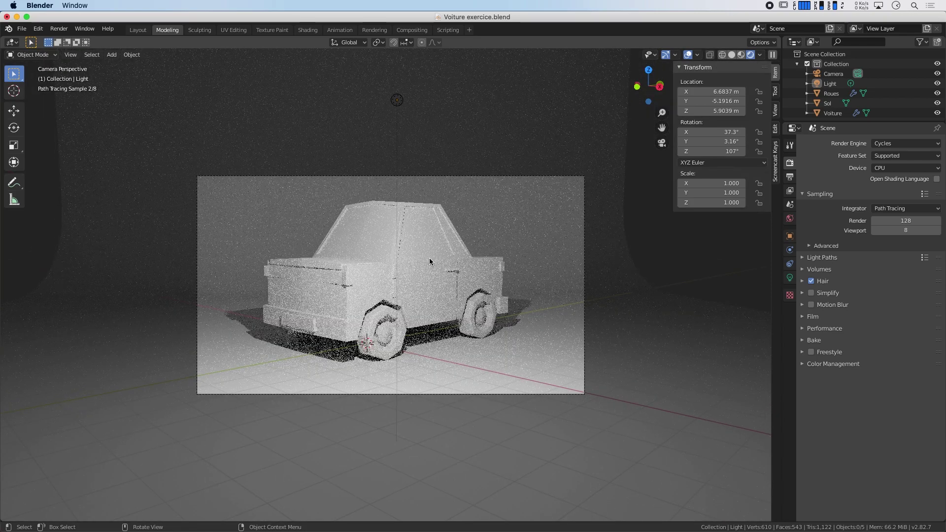
{"action": "scroll", "coordinate": [429, 258], "scroll_direction": "up", "scroll_amount": 1}
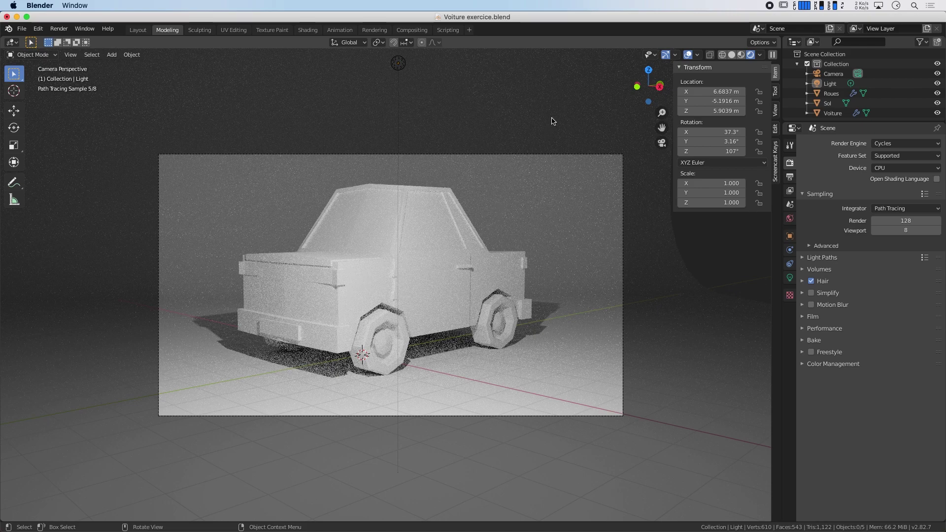
{"action": "left_click", "coordinate": [741, 54]}
{"action": "mouse_move", "coordinate": [481, 194]}
{"action": "middle_mouse_down"}
{"action": "mouse_move", "coordinate": [494, 247]}
{"action": "mouse_move", "coordinate": [549, 214]}
{"action": "mouse_move", "coordinate": [503, 243]}
{"action": "mouse_move", "coordinate": [497, 214]}
{"action": "mouse_move", "coordinate": [517, 221]}
{"action": "mouse_move", "coordinate": [523, 235]}
{"action": "mouse_move", "coordinate": [465, 255]}
{"action": "middle_mouse_up"}
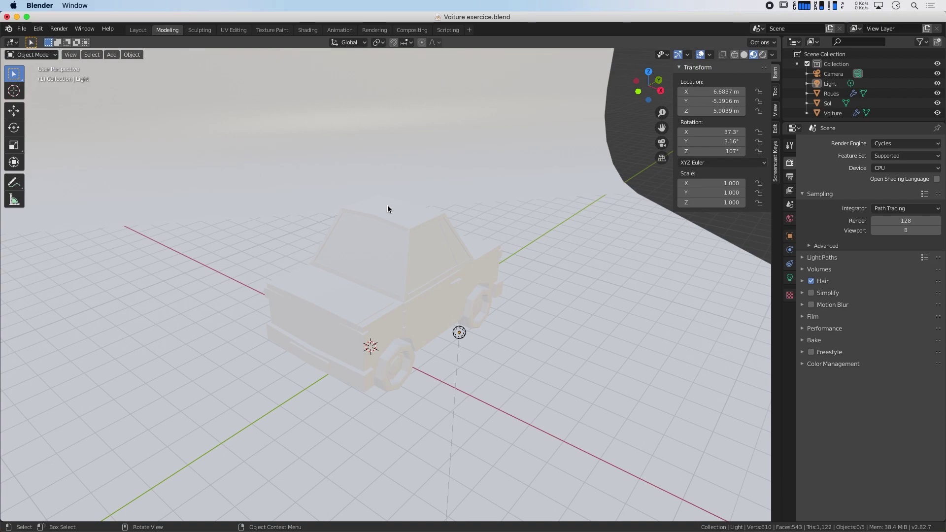
{"action": "mouse_move", "coordinate": [387, 205]}
{"action": "middle_mouse_down"}
{"action": "mouse_move", "coordinate": [404, 222]}
{"action": "mouse_move", "coordinate": [475, 233]}
{"action": "middle_mouse_up"}
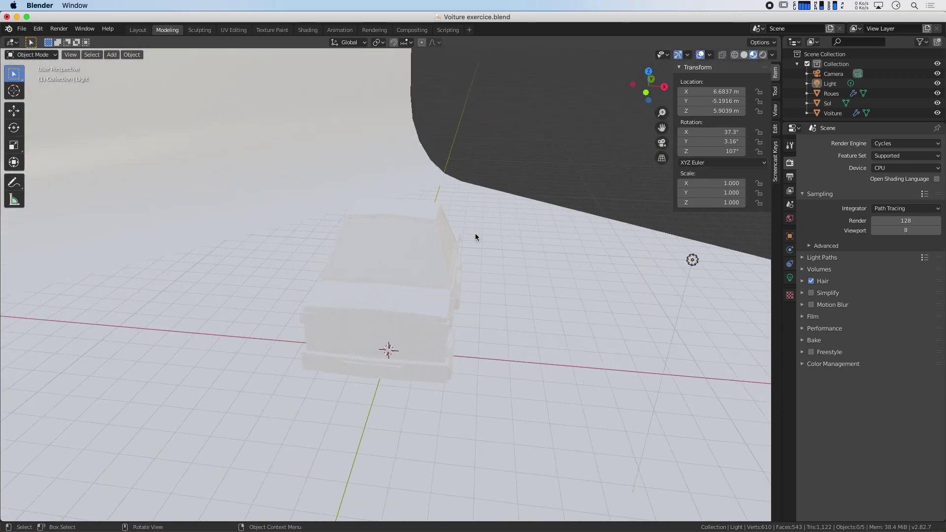
{"action": "left_click", "coordinate": [762, 55]}
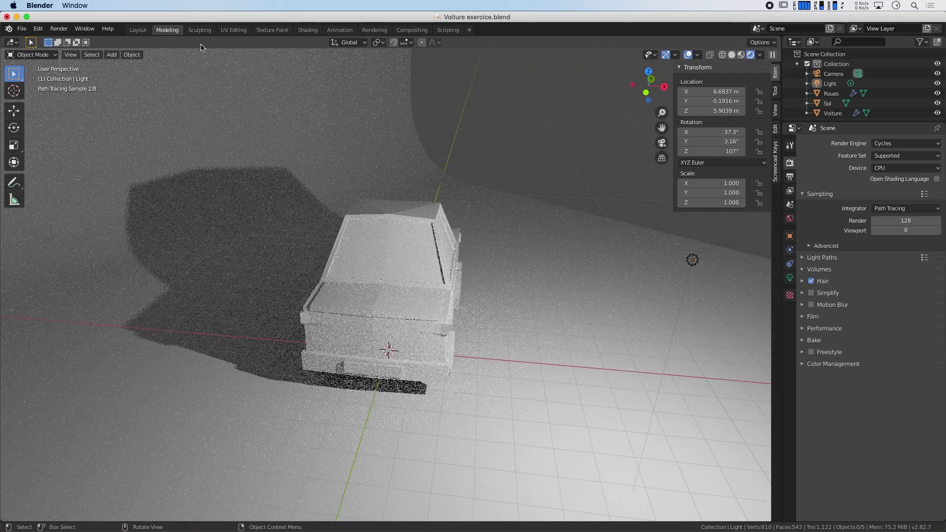
- Switch to the UV Editing workspace with Rendered shading in the 3D view
{"action": "left_click", "coordinate": [233, 30]}
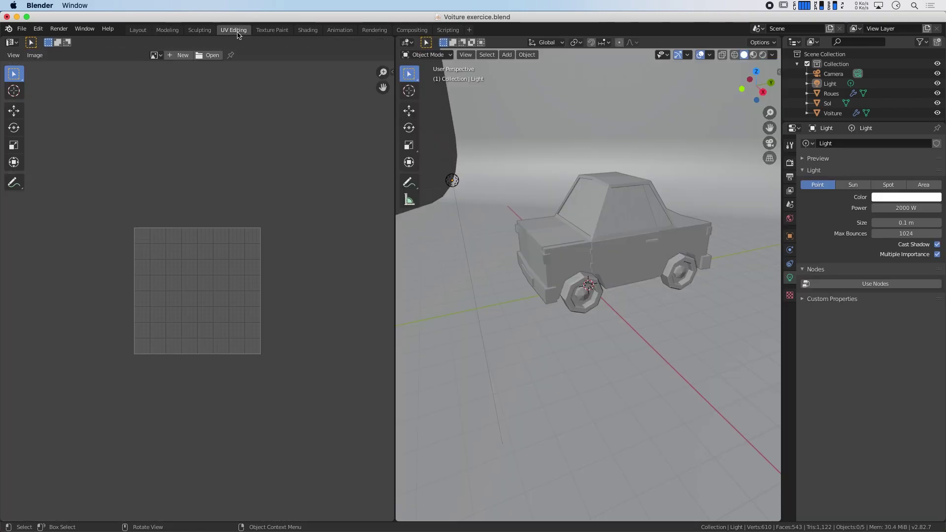
{"action": "mouse_move", "coordinate": [553, 318]}
{"action": "middle_mouse_down"}
{"action": "mouse_move", "coordinate": [540, 309]}
{"action": "mouse_move", "coordinate": [553, 306]}
{"action": "mouse_move", "coordinate": [560, 321]}
{"action": "mouse_move", "coordinate": [534, 321]}
{"action": "mouse_move", "coordinate": [682, 233]}
{"action": "middle_mouse_up"}
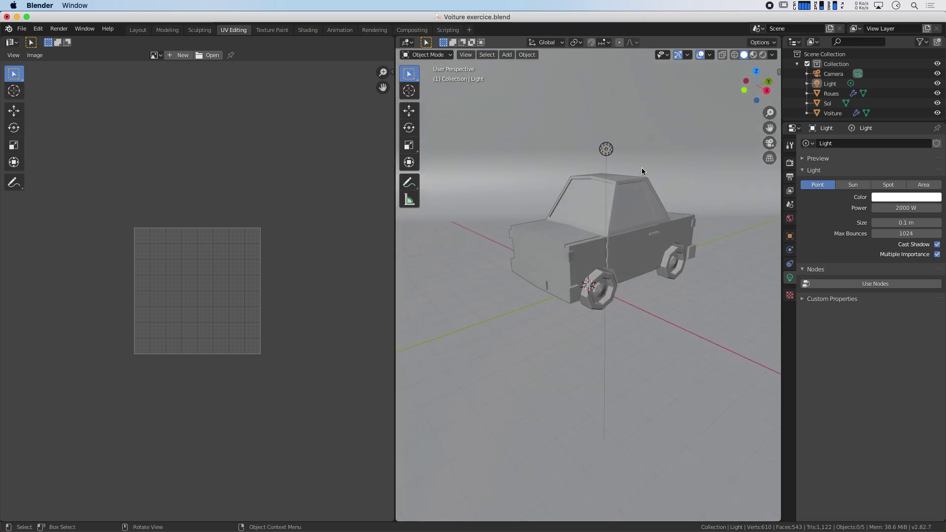
{"action": "left_click", "coordinate": [764, 56]}
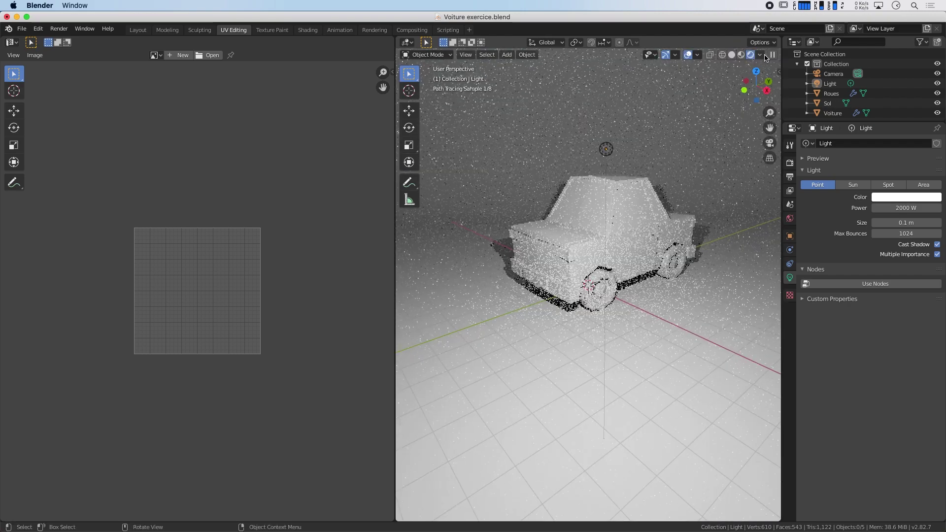
- Put the Voiture car body in Edit Mode, face select, with all faces selected
{"action": "left_click", "coordinate": [601, 216]}
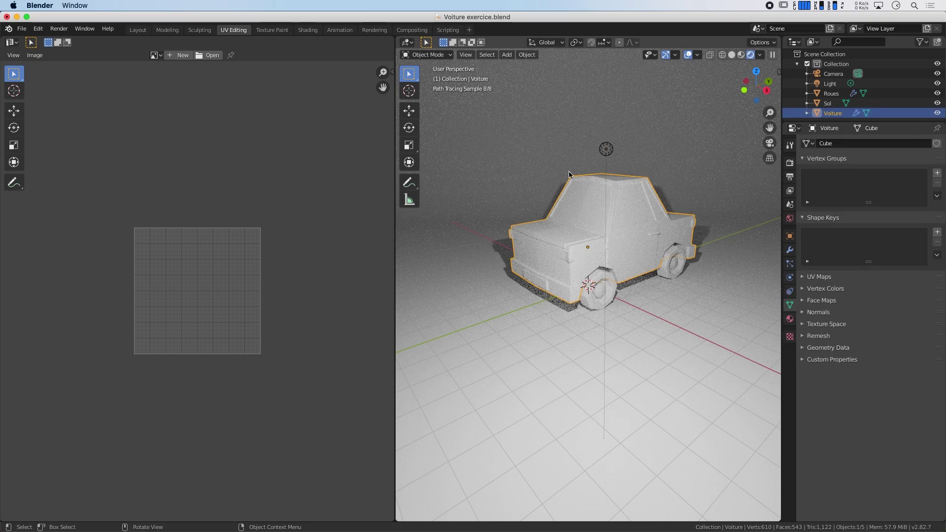
{"action": "key", "text": "Tab"}
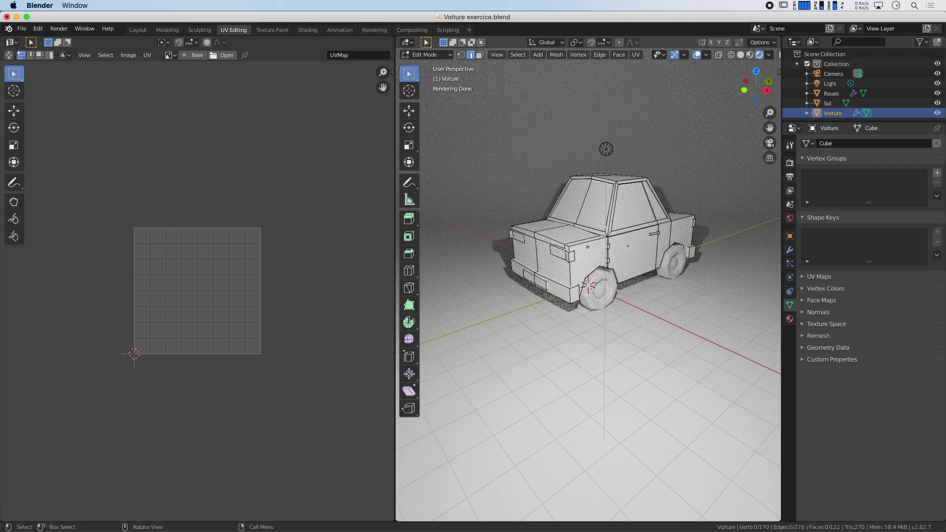
{"action": "scroll", "coordinate": [630, 243], "scroll_direction": "up", "scroll_amount": 3}
{"action": "scroll", "coordinate": [630, 243], "scroll_direction": "down", "scroll_amount": 3}
{"action": "key", "text": "3"}
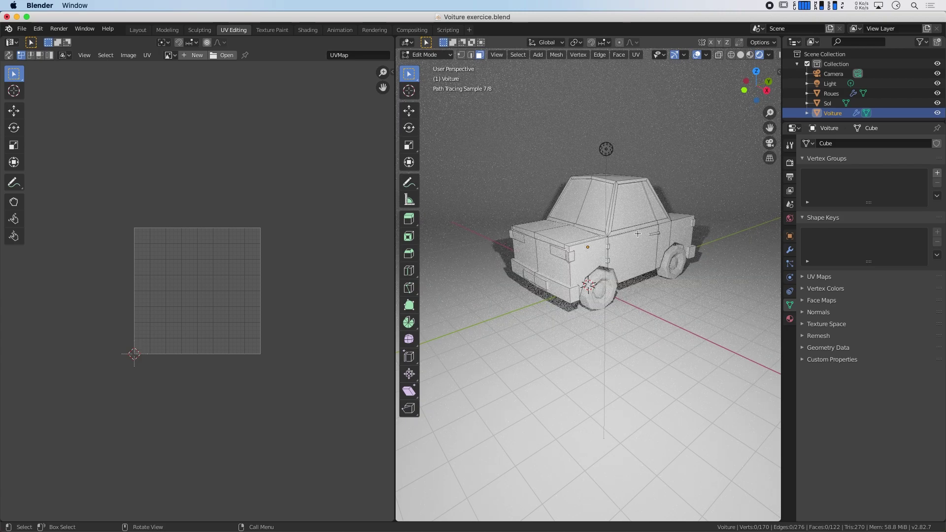
{"action": "key", "text": "a"}
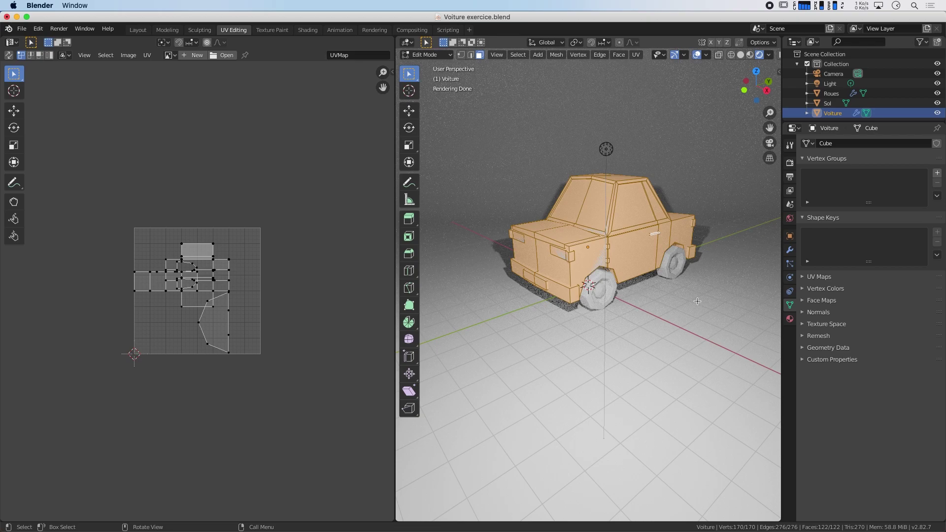
- Drive the car material's Base Color with an Image Texture and browse for the image file
{"action": "left_click", "coordinate": [790, 319]}
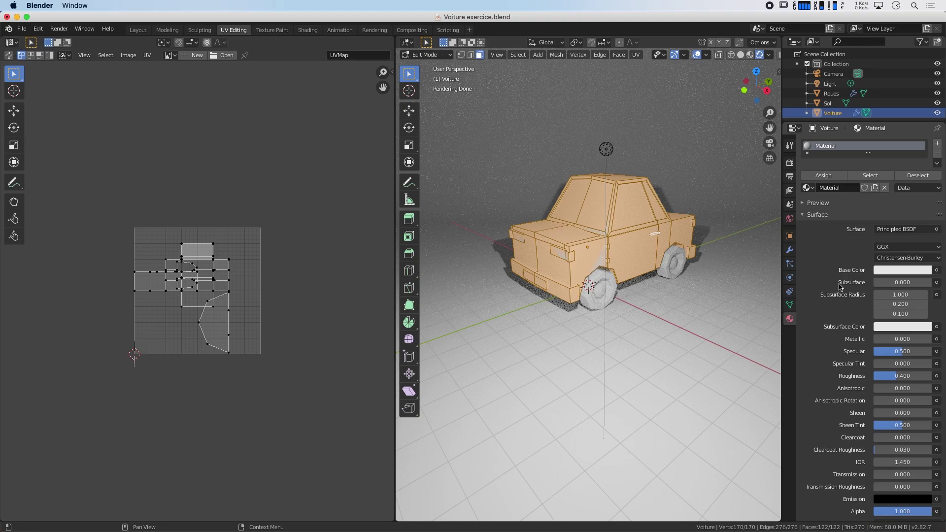
{"action": "left_click", "coordinate": [936, 270]}
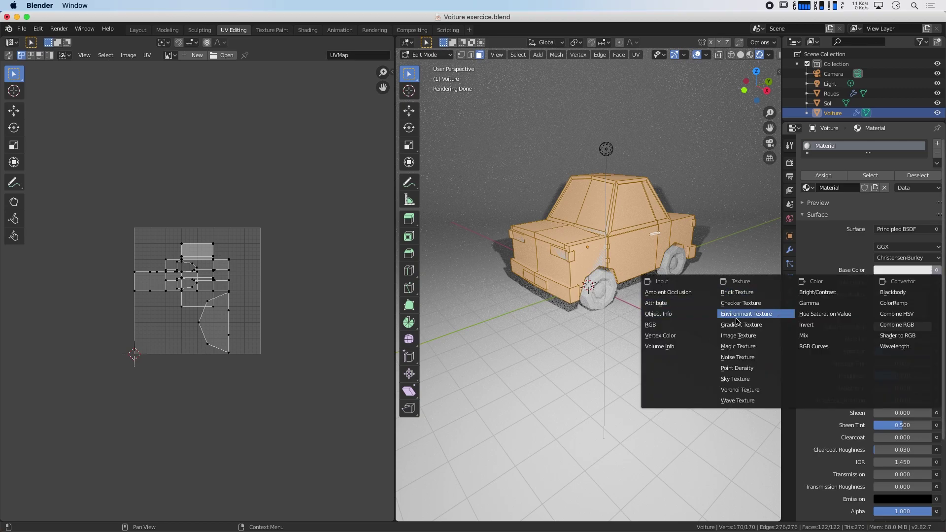
{"action": "left_click", "coordinate": [755, 337]}
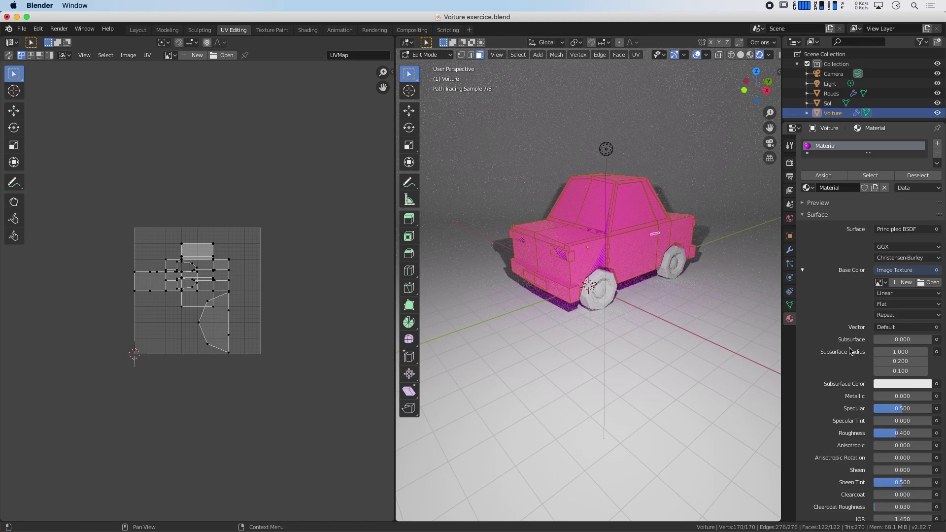
{"action": "left_click", "coordinate": [933, 283]}
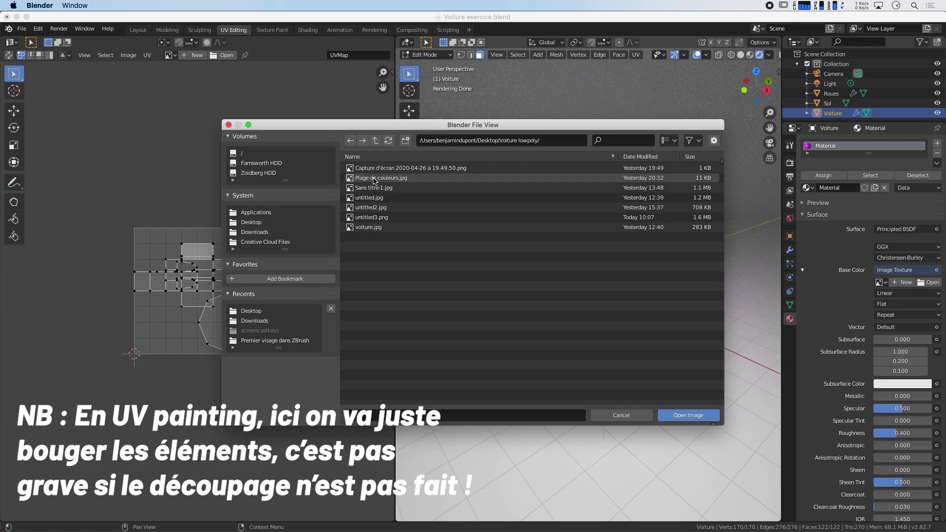
- Load Plage de couleurs.jpg as the Base Color image and view the textured car
{"action": "left_click", "coordinate": [374, 179]}
{"action": "left_click", "coordinate": [688, 416]}
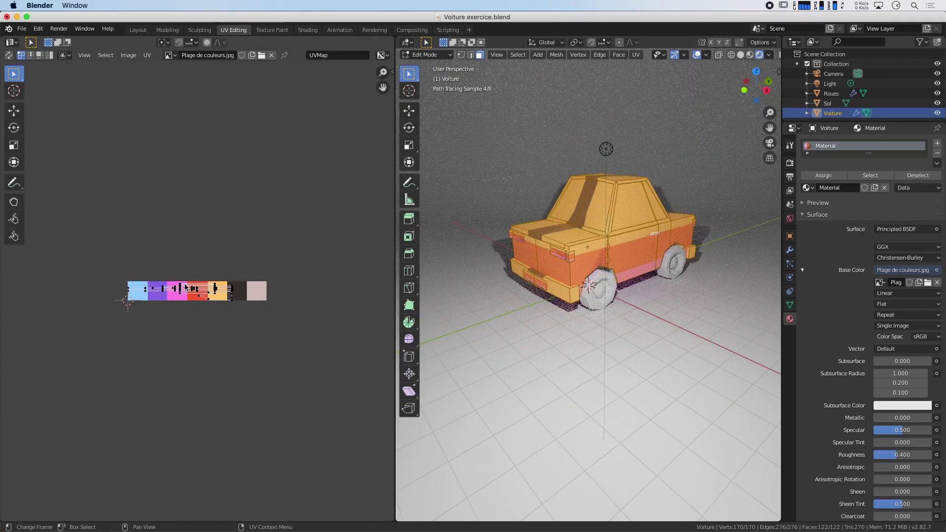
{"action": "mouse_move", "coordinate": [674, 219]}
{"action": "middle_mouse_down"}
{"action": "mouse_move", "coordinate": [576, 289]}
{"action": "mouse_move", "coordinate": [692, 216]}
{"action": "middle_mouse_up"}
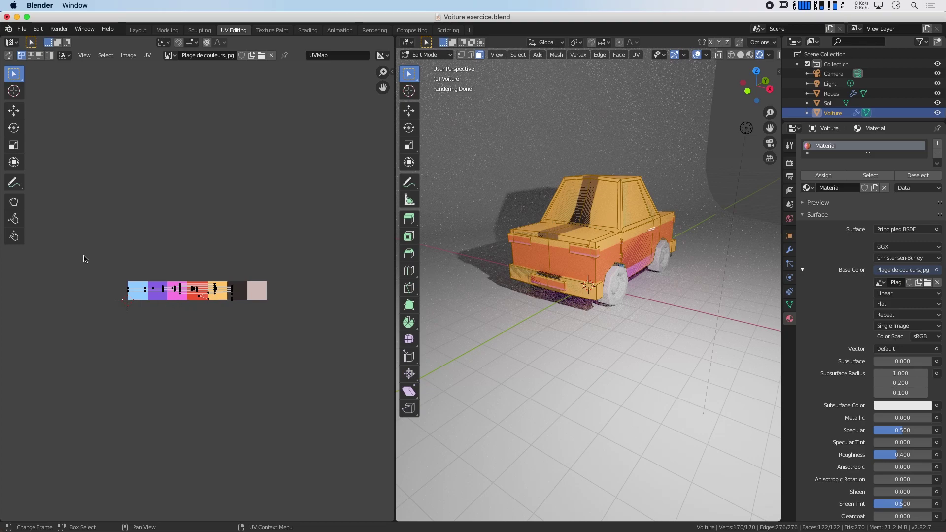
- Box-select the car's UVs, scale them down and move them into the palette's pink swatch
{"action": "left_click_drag", "start_coordinate": [123, 250], "coordinate": [306, 358]}
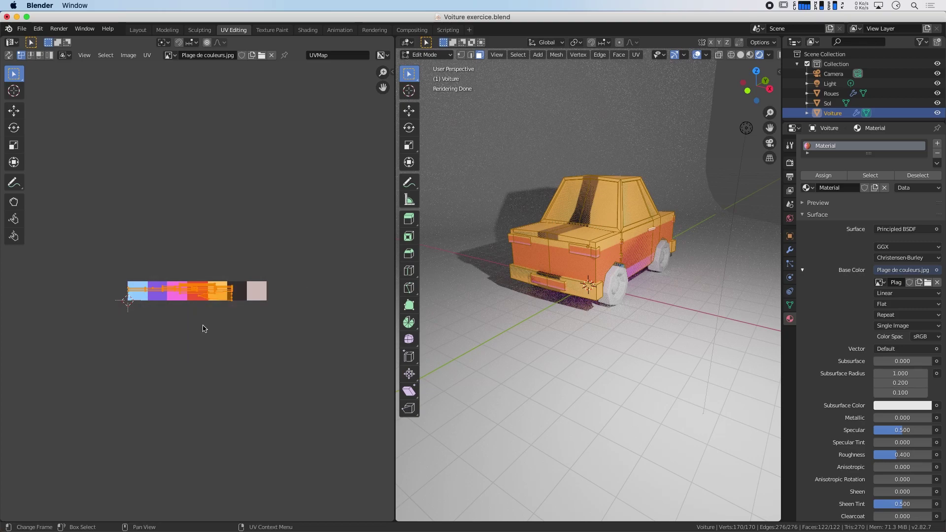
{"action": "scroll", "coordinate": [153, 289], "scroll_direction": "up", "scroll_amount": 3}
{"action": "scroll", "coordinate": [153, 289], "scroll_direction": "up", "scroll_amount": 1}
{"action": "scroll", "coordinate": [153, 288], "scroll_direction": "down", "scroll_amount": 1}
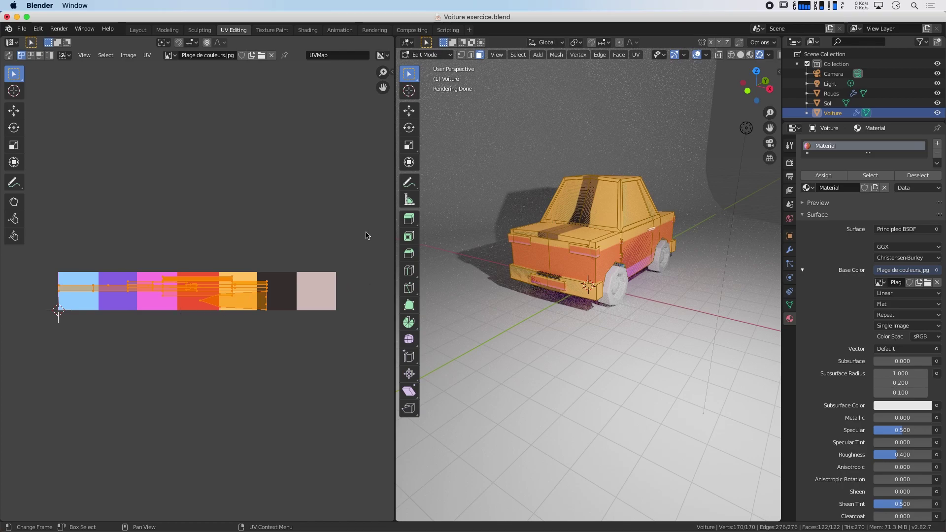
{"action": "key", "text": "s"}
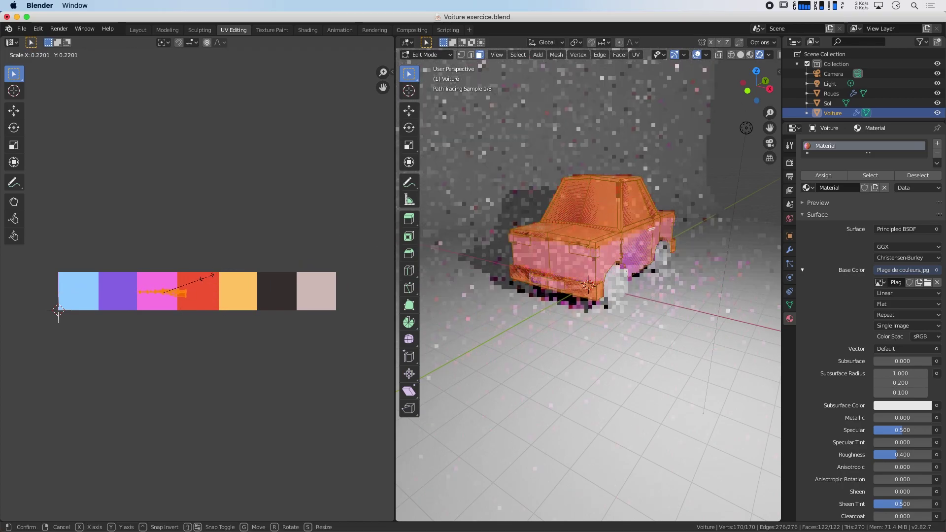
{"action": "left_click", "coordinate": [191, 280]}
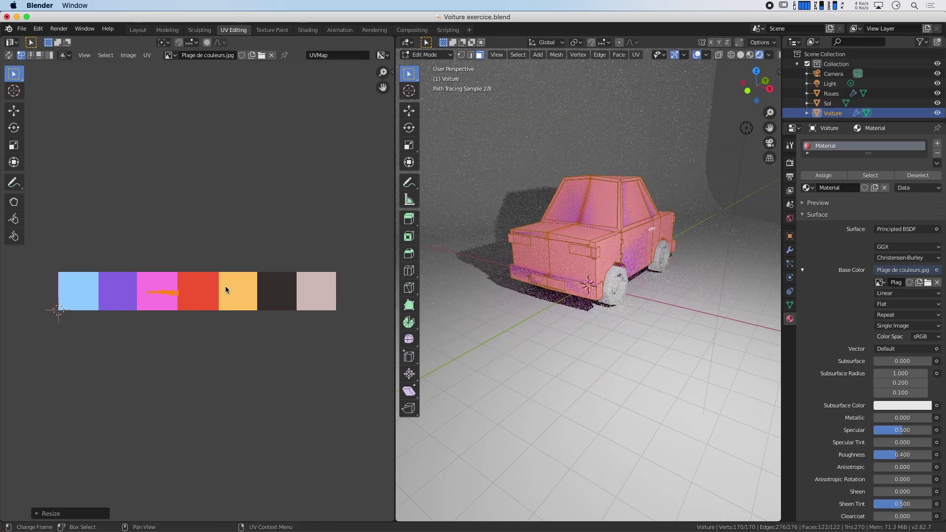
{"action": "key", "text": "g"}
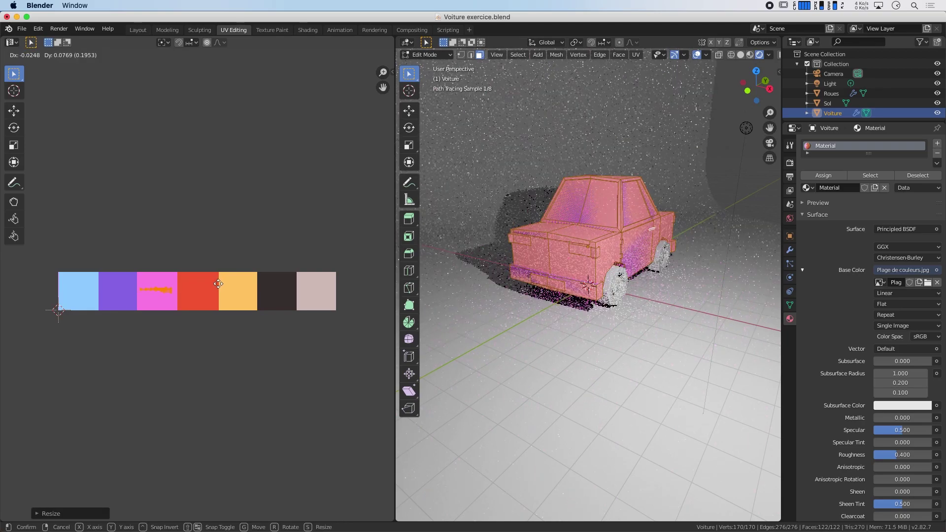
{"action": "left_click", "coordinate": [219, 283]}
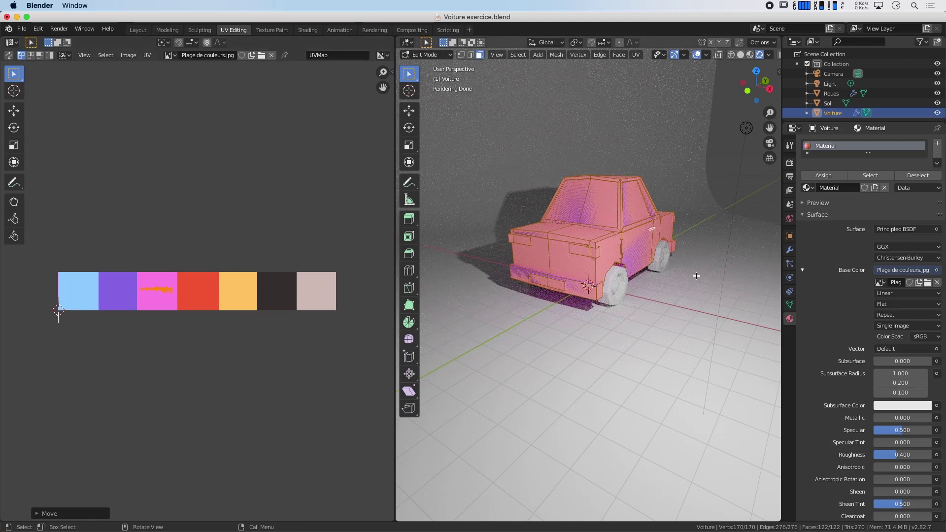
{"action": "mouse_move", "coordinate": [696, 276]}
{"action": "middle_mouse_down"}
{"action": "mouse_move", "coordinate": [598, 300]}
{"action": "mouse_move", "coordinate": [584, 273]}
{"action": "mouse_move", "coordinate": [602, 222]}
{"action": "mouse_move", "coordinate": [582, 255]}
{"action": "middle_mouse_up"}
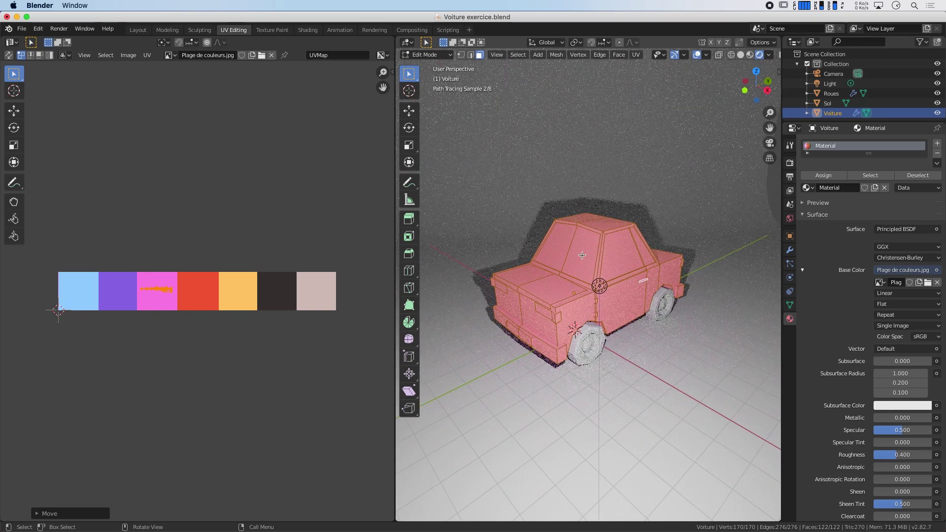
- In Material Preview, move the windshield face's UVs onto the light-blue swatch
{"action": "left_click", "coordinate": [753, 56]}
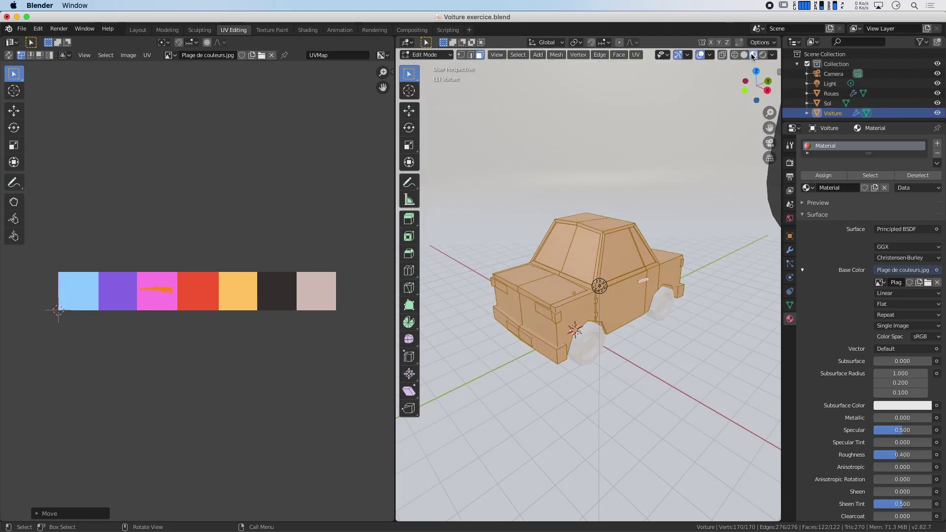
{"action": "left_click", "coordinate": [574, 250]}
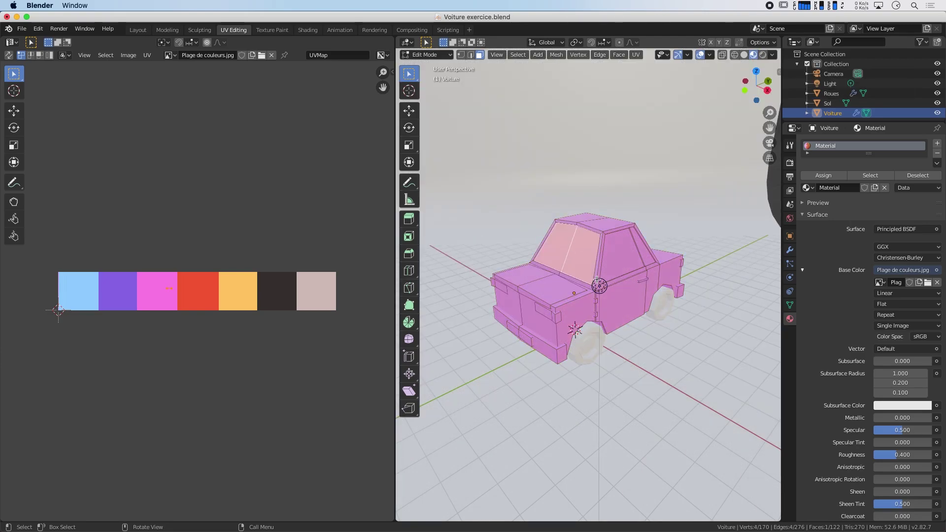
{"action": "scroll", "coordinate": [636, 288], "scroll_direction": "down", "scroll_amount": 3}
{"action": "scroll", "coordinate": [641, 285], "scroll_direction": "up", "scroll_amount": 2}
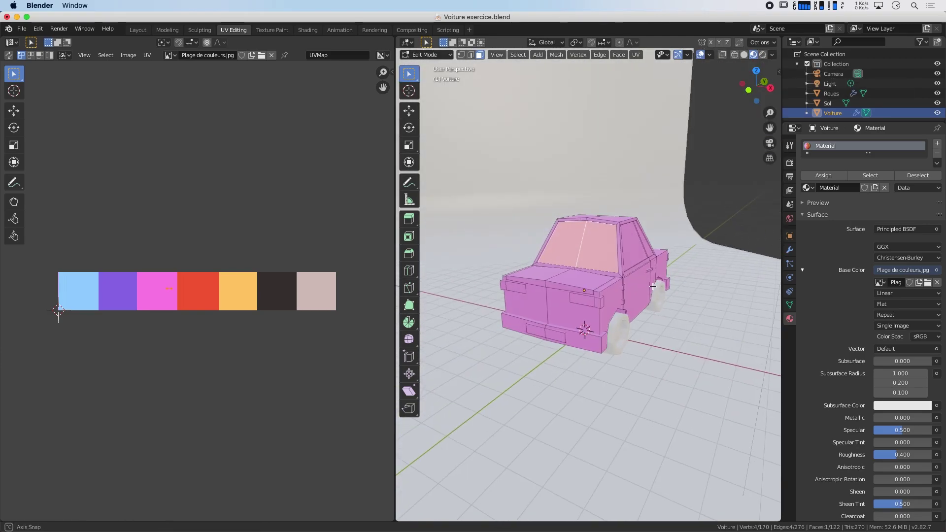
{"action": "scroll", "coordinate": [657, 264], "scroll_direction": "up", "scroll_amount": 4}
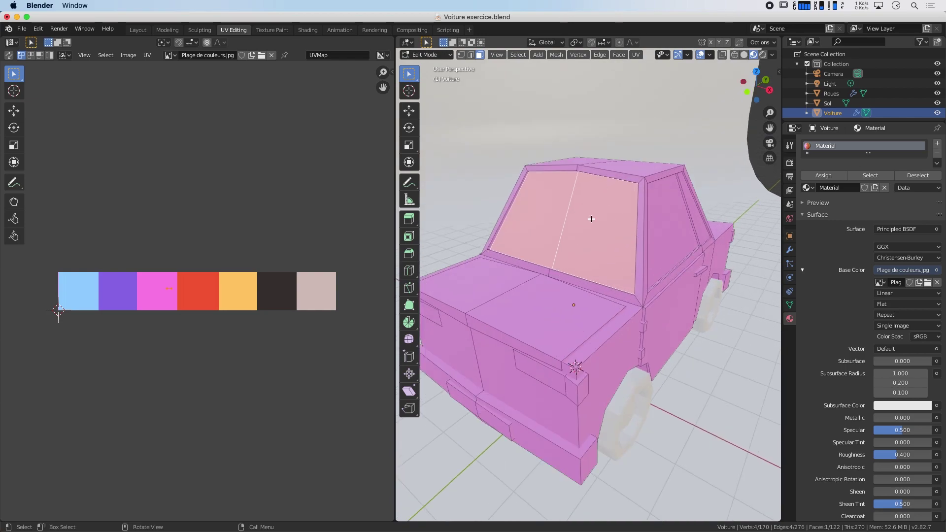
{"action": "scroll", "coordinate": [169, 288], "scroll_direction": "up", "scroll_amount": 3}
{"action": "scroll", "coordinate": [111, 278], "scroll_direction": "up", "scroll_amount": 1}
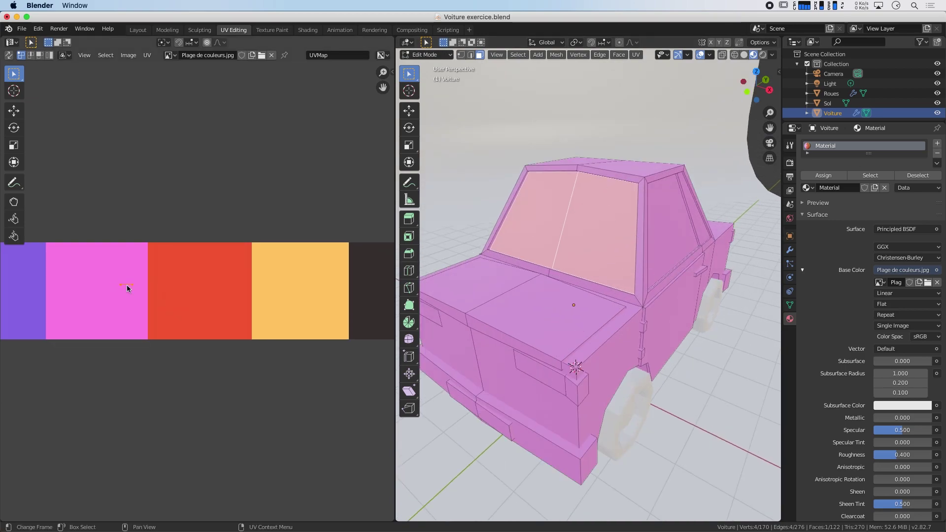
{"action": "scroll", "coordinate": [106, 284], "scroll_direction": "up", "scroll_amount": 3}
{"action": "middle_click_drag", "start_coordinate": [105, 284], "coordinate": [241, 306]}
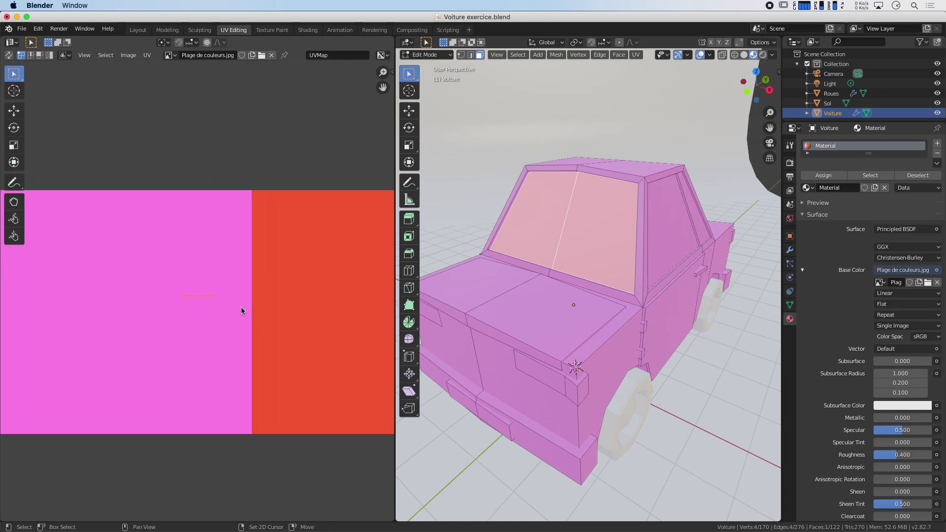
{"action": "scroll", "coordinate": [197, 298], "scroll_direction": "up", "scroll_amount": 2}
{"action": "scroll", "coordinate": [192, 306], "scroll_direction": "down", "scroll_amount": 2}
{"action": "scroll", "coordinate": [205, 311], "scroll_direction": "down", "scroll_amount": 5}
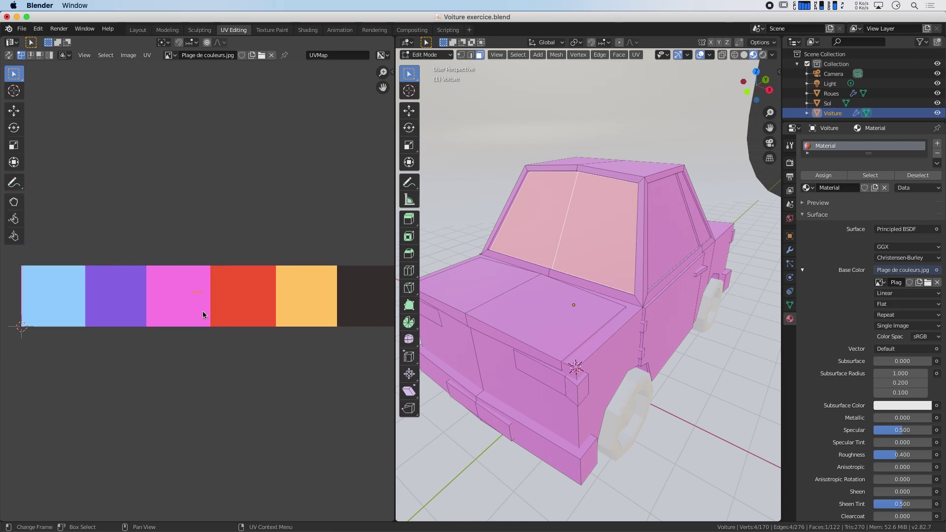
{"action": "scroll", "coordinate": [203, 312], "scroll_direction": "down", "scroll_amount": 4}
{"action": "scroll", "coordinate": [197, 310], "scroll_direction": "up", "scroll_amount": 4}
{"action": "scroll", "coordinate": [197, 300], "scroll_direction": "up", "scroll_amount": 3}
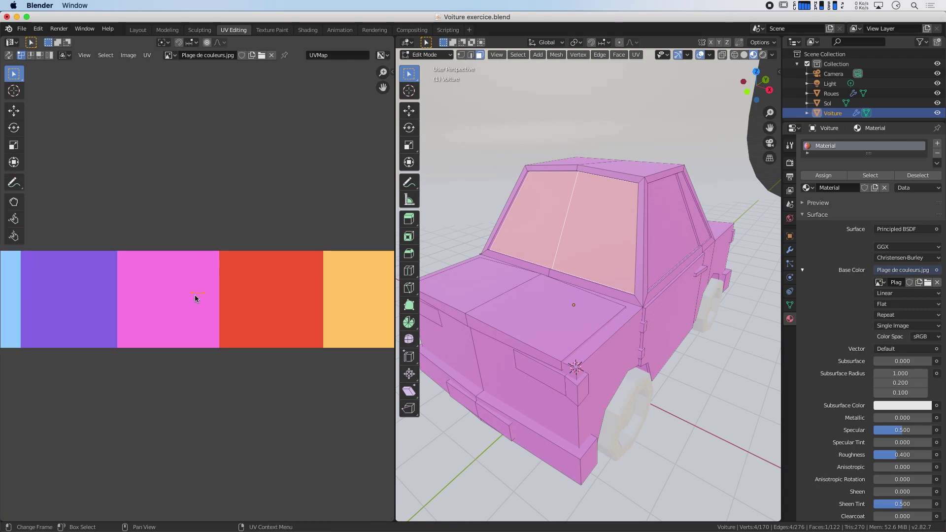
{"action": "scroll", "coordinate": [197, 298], "scroll_direction": "down", "scroll_amount": 3}
{"action": "scroll", "coordinate": [200, 303], "scroll_direction": "down", "scroll_amount": 2}
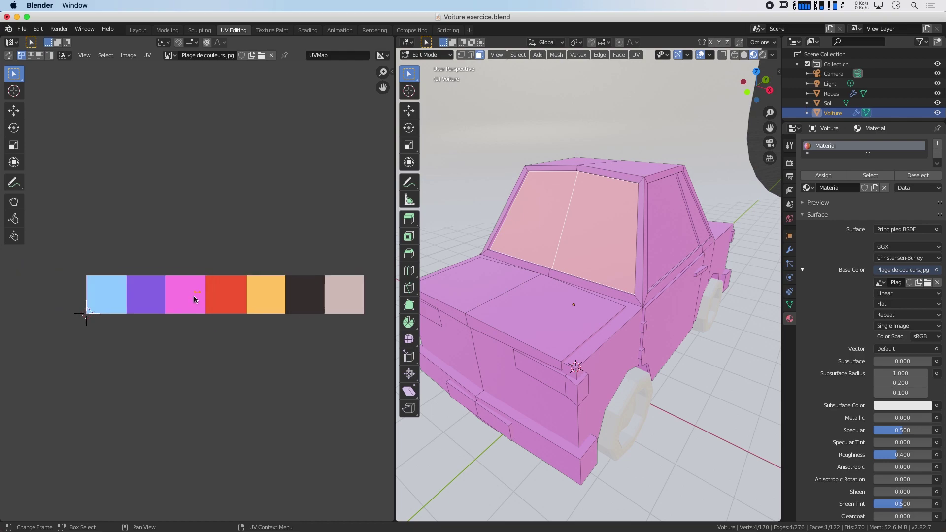
{"action": "key", "text": "g"}
{"action": "left_click", "coordinate": [105, 300]}
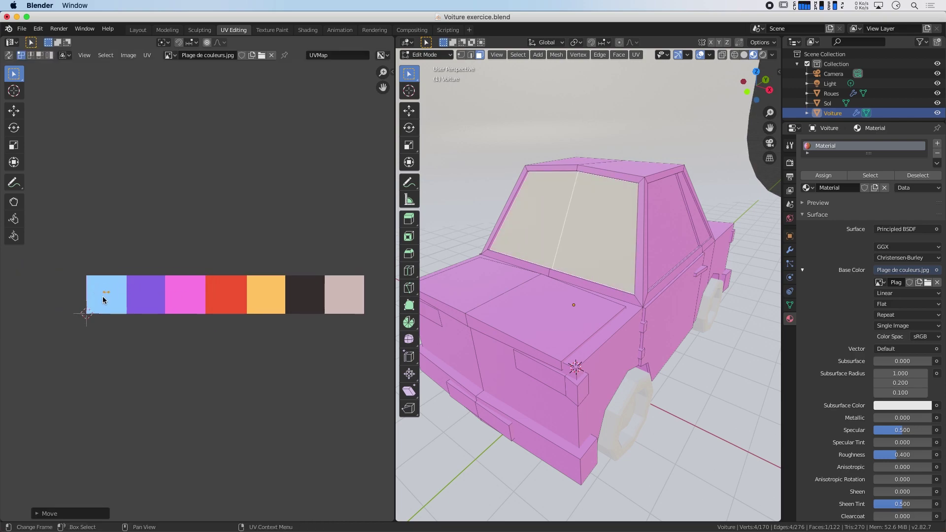
- Move the side window face's UVs onto the light-blue swatch as well
{"action": "left_click", "coordinate": [580, 115]}
{"action": "middle_click_drag", "start_coordinate": [669, 226], "coordinate": [606, 243]}
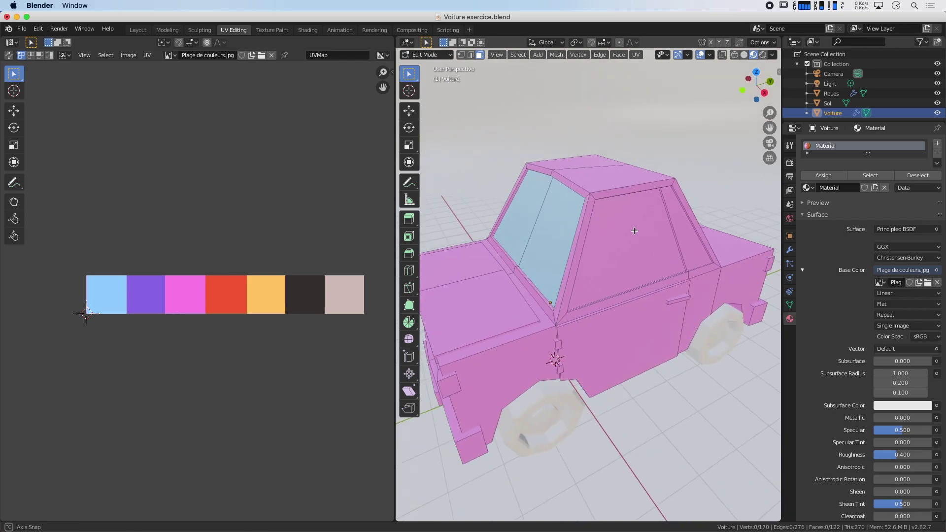
{"action": "left_click", "coordinate": [606, 242]}
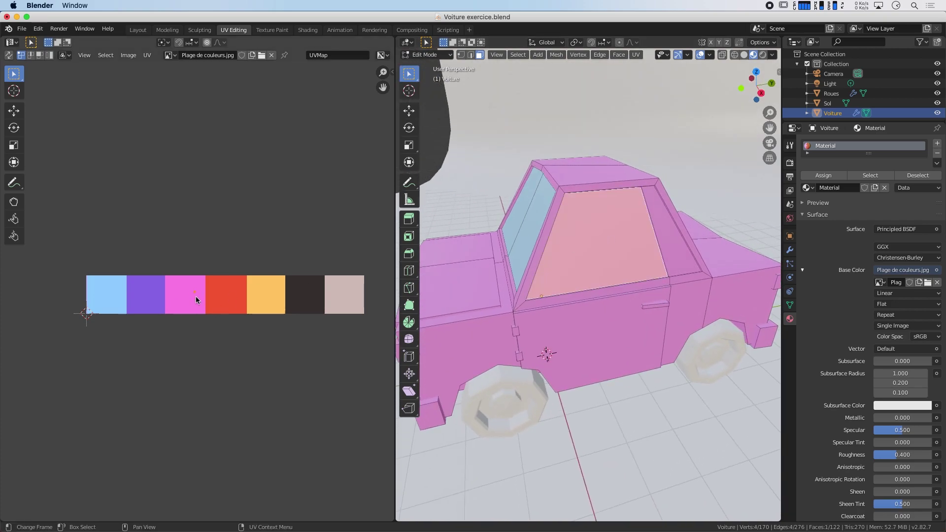
{"action": "scroll", "coordinate": [196, 297], "scroll_direction": "up", "scroll_amount": 5}
{"action": "scroll", "coordinate": [196, 293], "scroll_direction": "down", "scroll_amount": 3}
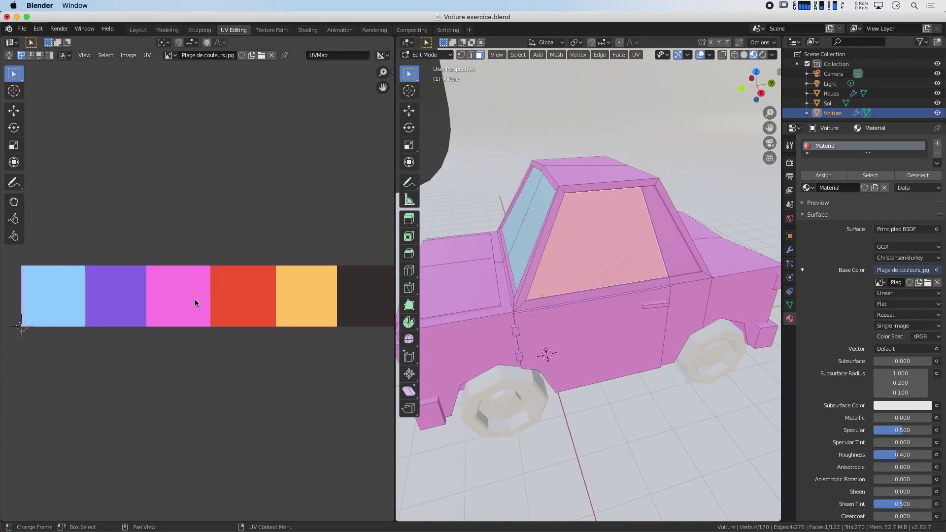
{"action": "key", "text": "g"}
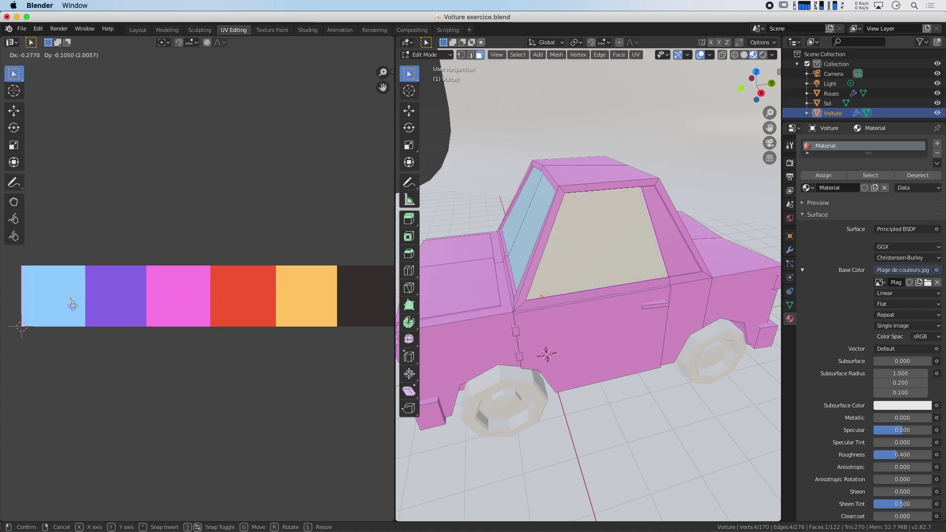
{"action": "left_click", "coordinate": [66, 300]}
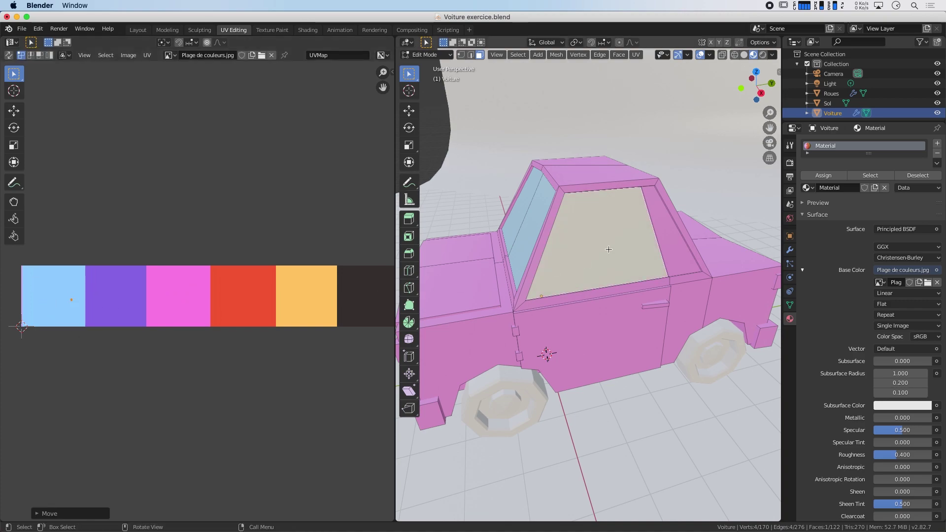
{"action": "middle_click_drag", "start_coordinate": [567, 295], "coordinate": [665, 296]}
{"action": "key", "text": "g"}
{"action": "left_click", "coordinate": [193, 309]}
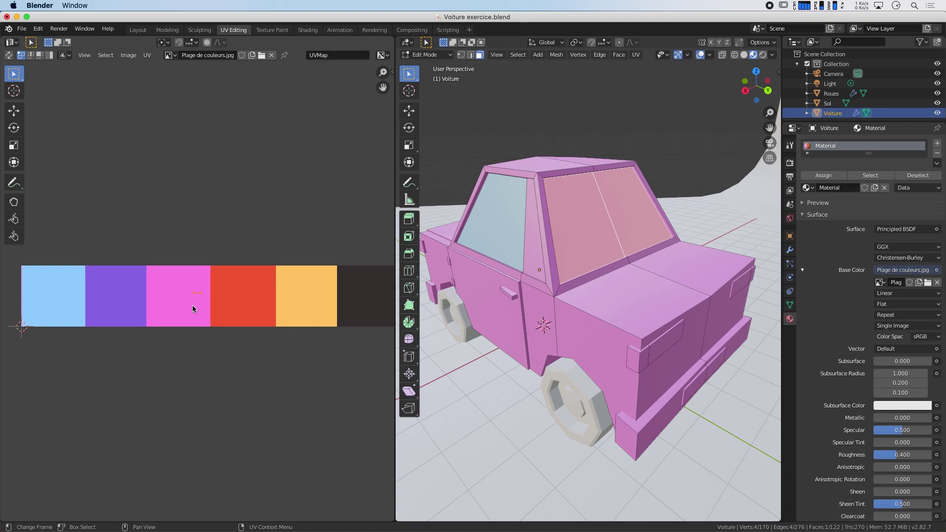
{"action": "key", "text": "g"}
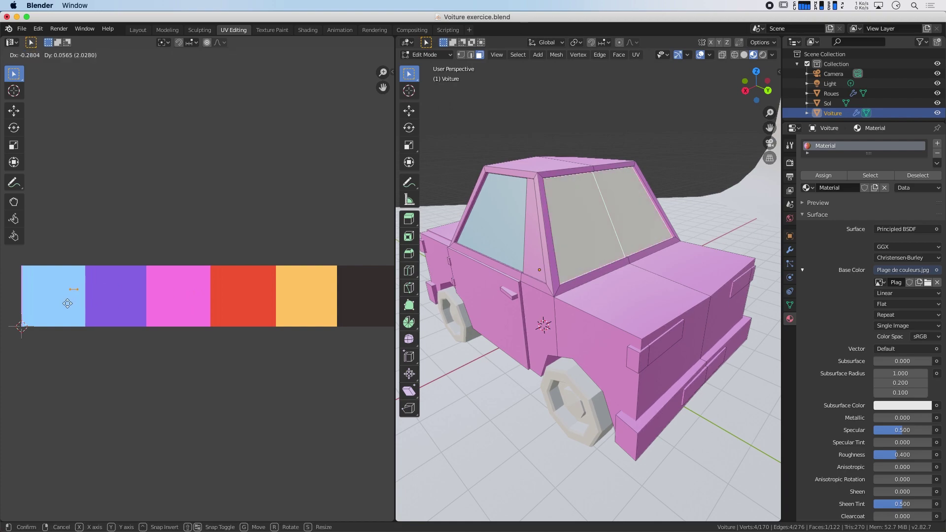
{"action": "left_click", "coordinate": [69, 305]}
{"action": "mouse_move", "coordinate": [456, 327]}
{"action": "middle_mouse_down"}
{"action": "mouse_move", "coordinate": [474, 286]}
{"action": "mouse_move", "coordinate": [591, 283]}
{"action": "mouse_move", "coordinate": [567, 284]}
{"action": "mouse_move", "coordinate": [550, 323]}
{"action": "middle_mouse_up"}
- Select the headlight and front bumper faces and move their UVs onto the purple swatch
{"action": "left_click", "coordinate": [556, 276]}
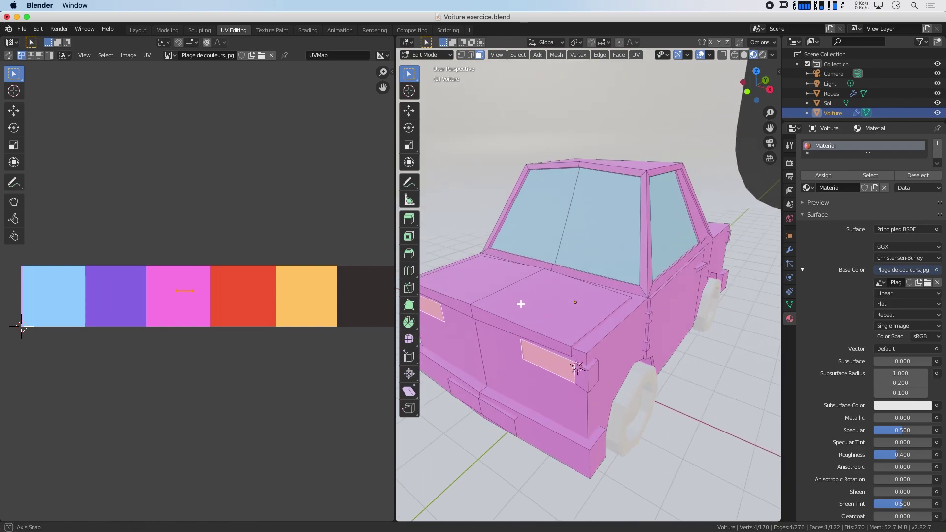
{"action": "left_click", "coordinate": [576, 374], "text": "shift"}
{"action": "middle_click_drag", "start_coordinate": [576, 374], "coordinate": [521, 395]}
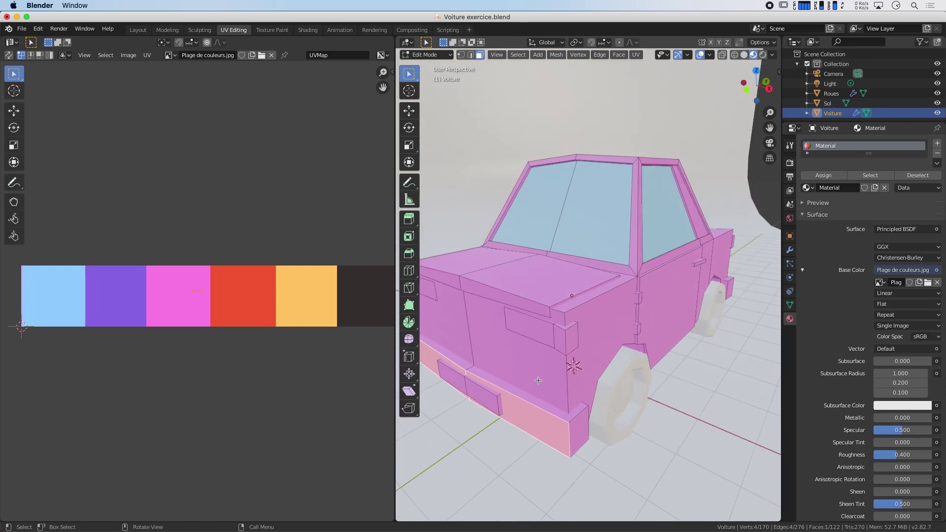
{"action": "left_click", "coordinate": [582, 421], "text": "shift"}
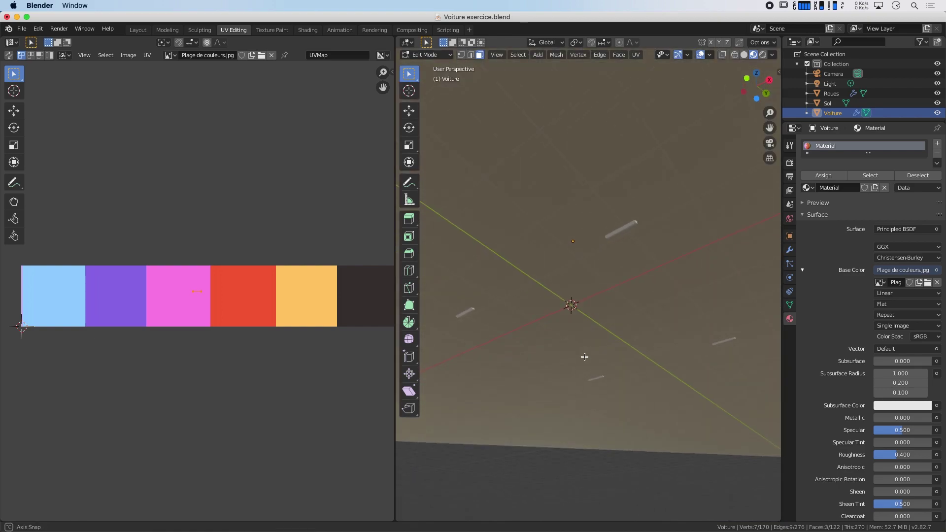
{"action": "middle_click_drag", "start_coordinate": [583, 421], "coordinate": [641, 345]}
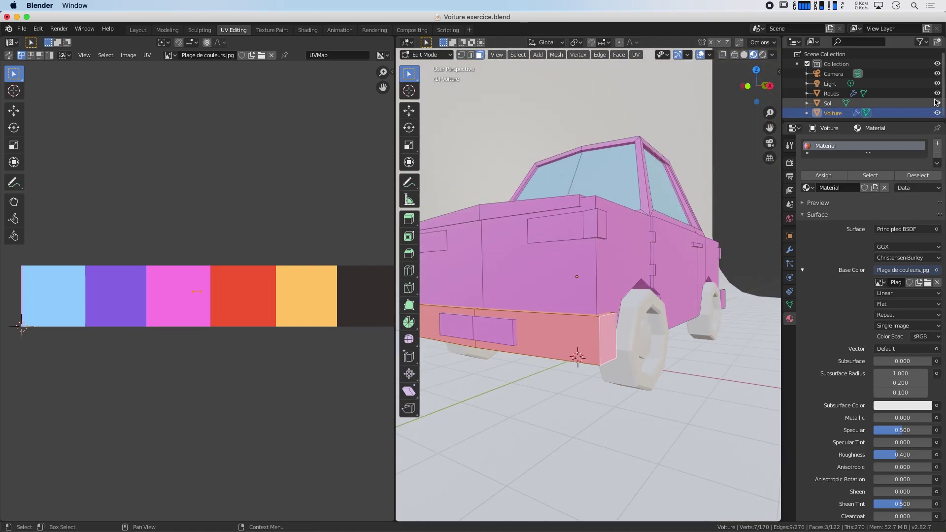
{"action": "mouse_move", "coordinate": [572, 315]}
{"action": "middle_mouse_down"}
{"action": "mouse_move", "coordinate": [586, 249]}
{"action": "mouse_move", "coordinate": [579, 152]}
{"action": "mouse_move", "coordinate": [472, 257]}
{"action": "mouse_move", "coordinate": [552, 372]}
{"action": "middle_mouse_up"}
{"action": "left_click", "coordinate": [579, 153], "text": "shift"}
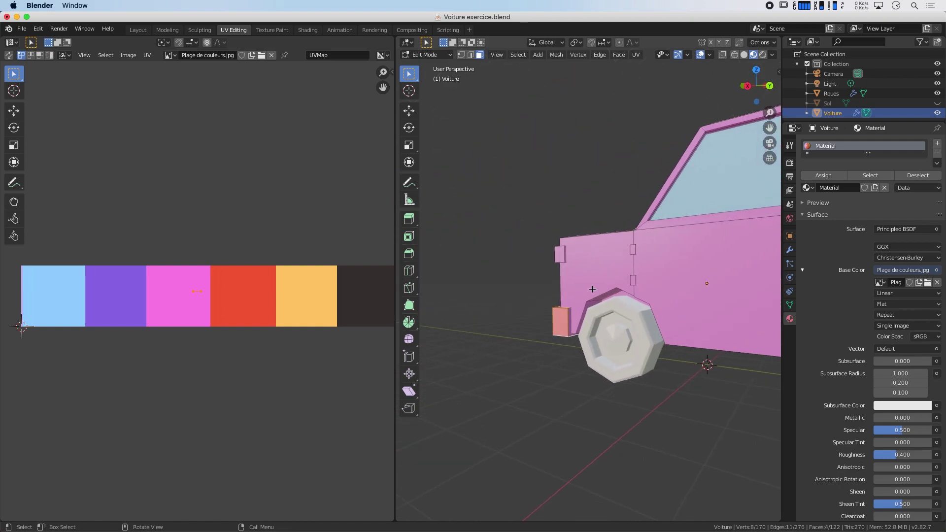
{"action": "left_click", "coordinate": [548, 370], "text": "shift"}
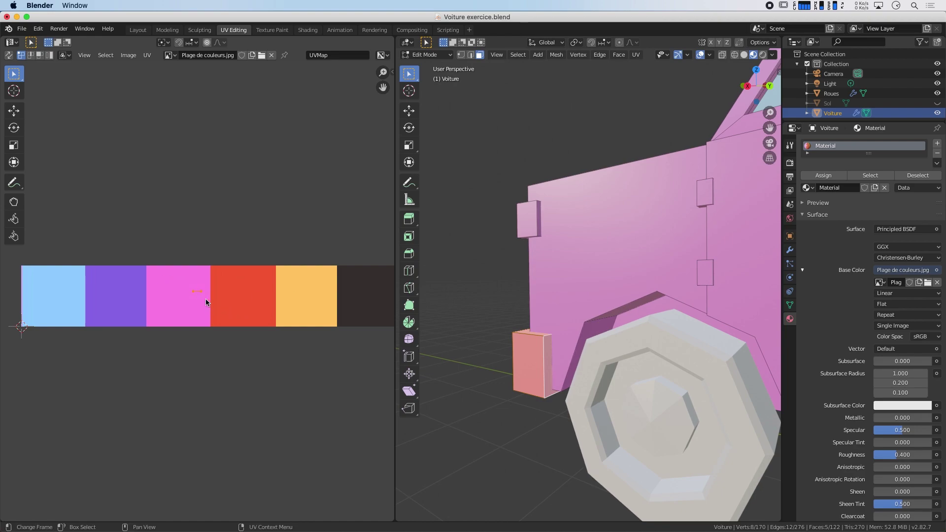
{"action": "key", "text": "g"}
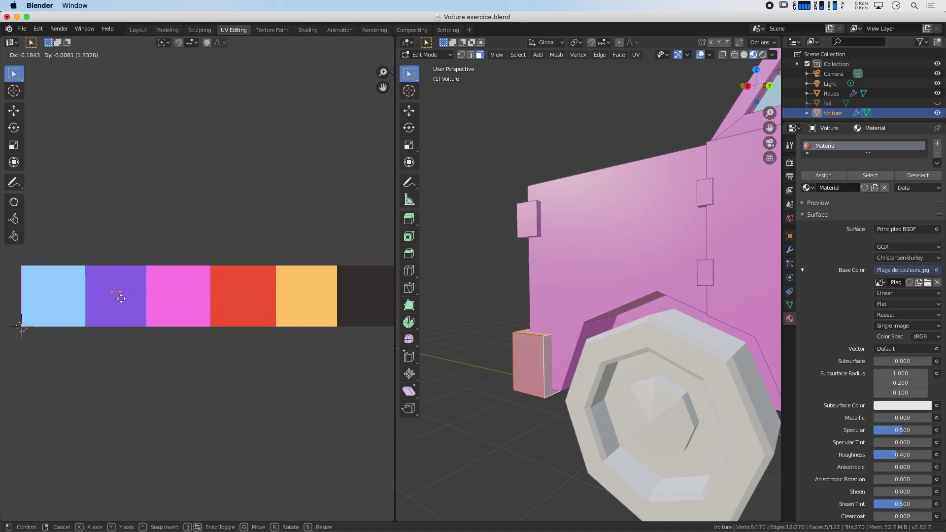
{"action": "left_click", "coordinate": [118, 297]}
{"action": "mouse_move", "coordinate": [489, 147]}
{"action": "middle_mouse_down"}
{"action": "mouse_move", "coordinate": [601, 148]}
{"action": "mouse_move", "coordinate": [515, 139]}
{"action": "mouse_move", "coordinate": [526, 203]}
{"action": "middle_mouse_up"}
{"action": "scroll", "coordinate": [602, 148], "scroll_direction": "down", "scroll_amount": 3}
- Select three front light panel faces and shift their UVs to another swatch, then undo twice
{"action": "key", "text": "alt+a"}
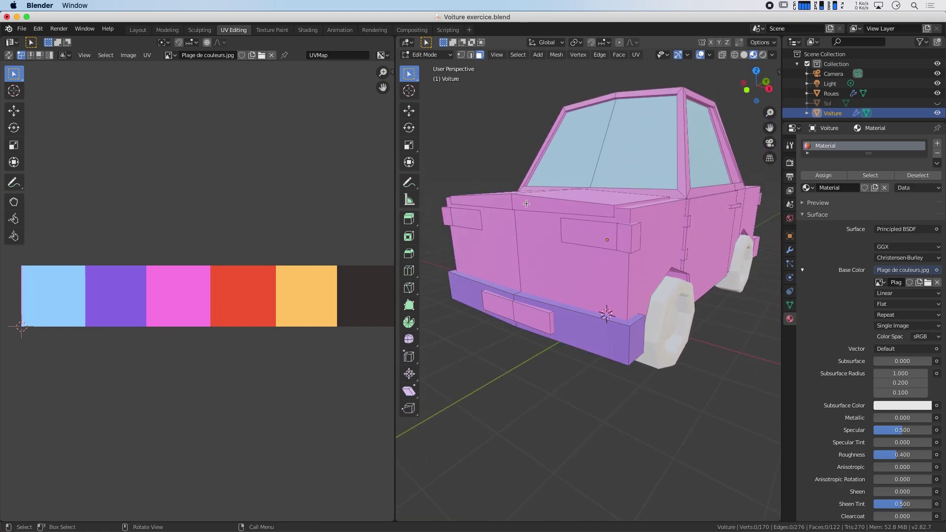
{"action": "left_click", "coordinate": [598, 236]}
{"action": "scroll", "coordinate": [598, 236], "scroll_direction": "up", "scroll_amount": 3}
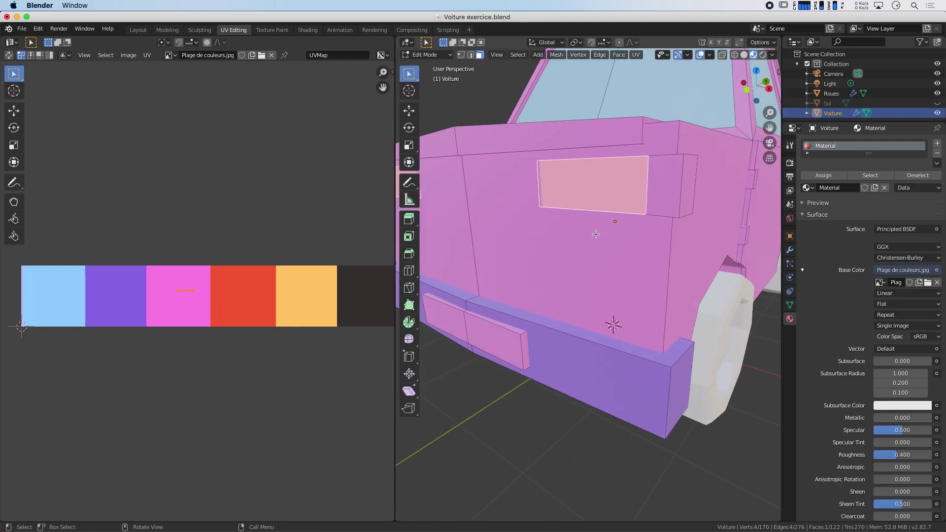
{"action": "mouse_move", "coordinate": [599, 236]}
{"action": "middle_mouse_down"}
{"action": "mouse_move", "coordinate": [590, 208]}
{"action": "mouse_move", "coordinate": [632, 254]}
{"action": "mouse_move", "coordinate": [623, 185]}
{"action": "middle_mouse_up"}
{"action": "left_click", "coordinate": [627, 253], "text": "shift"}
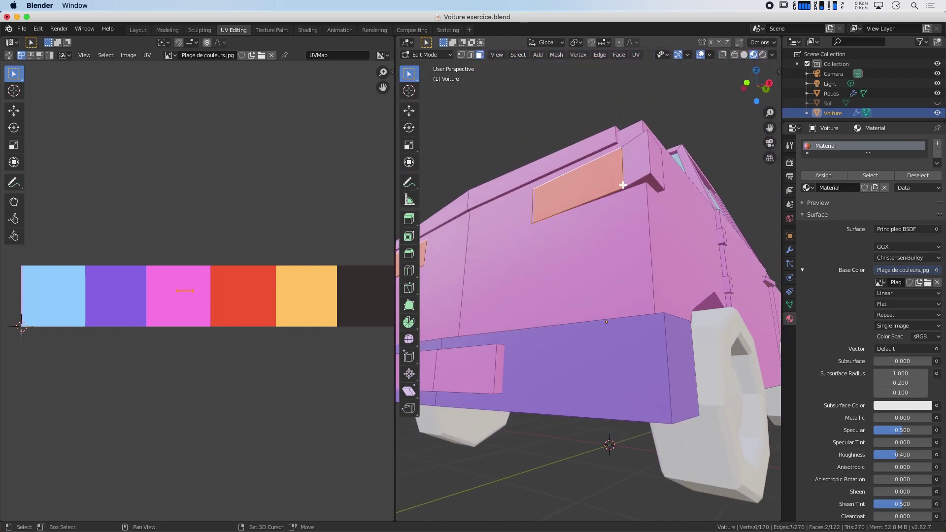
{"action": "left_click", "coordinate": [620, 190], "text": "shift"}
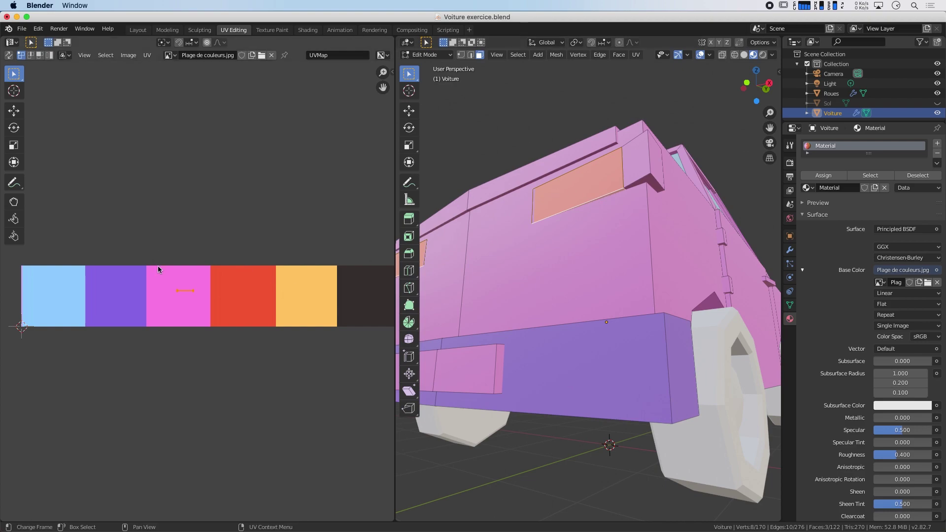
{"action": "key", "text": "g"}
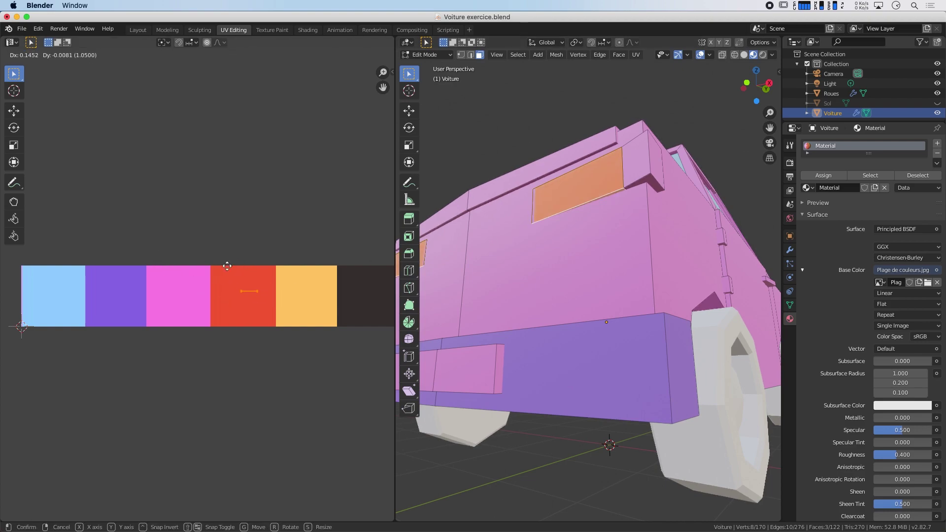
{"action": "left_click", "coordinate": [297, 268]}
{"action": "key", "text": "ctrl+z"}
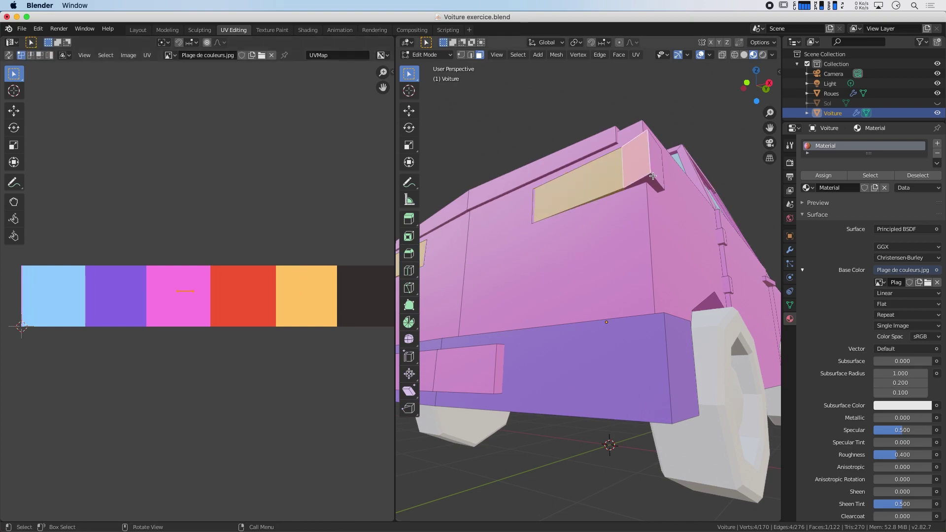
{"action": "key", "text": "ctrl+z"}
- Move the small corner box faces' UVs onto the red swatch
{"action": "left_click", "coordinate": [656, 171], "text": "shift"}
{"action": "mouse_move", "coordinate": [656, 172]}
{"action": "middle_mouse_down"}
{"action": "mouse_move", "coordinate": [600, 274]}
{"action": "mouse_move", "coordinate": [542, 268]}
{"action": "middle_mouse_up"}
{"action": "left_click", "coordinate": [497, 259], "text": "shift"}
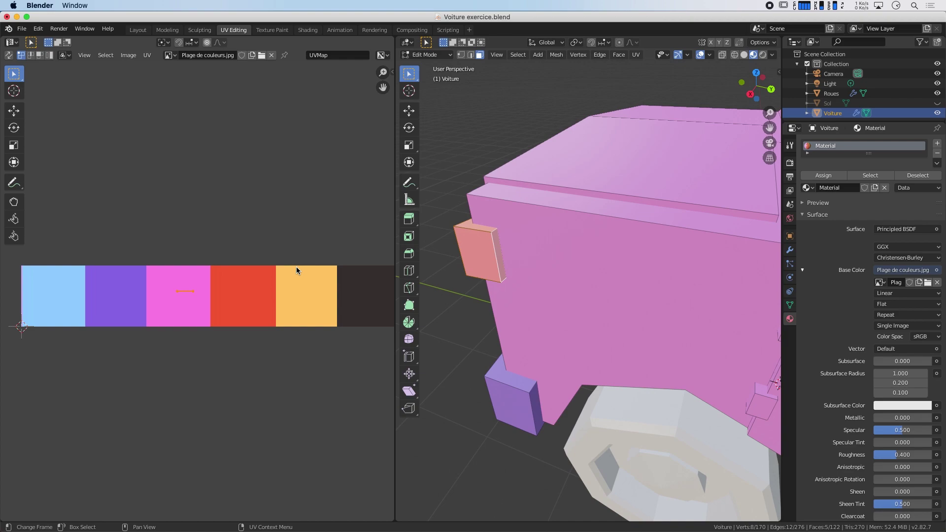
{"action": "key", "text": "g"}
{"action": "left_click", "coordinate": [273, 249]}
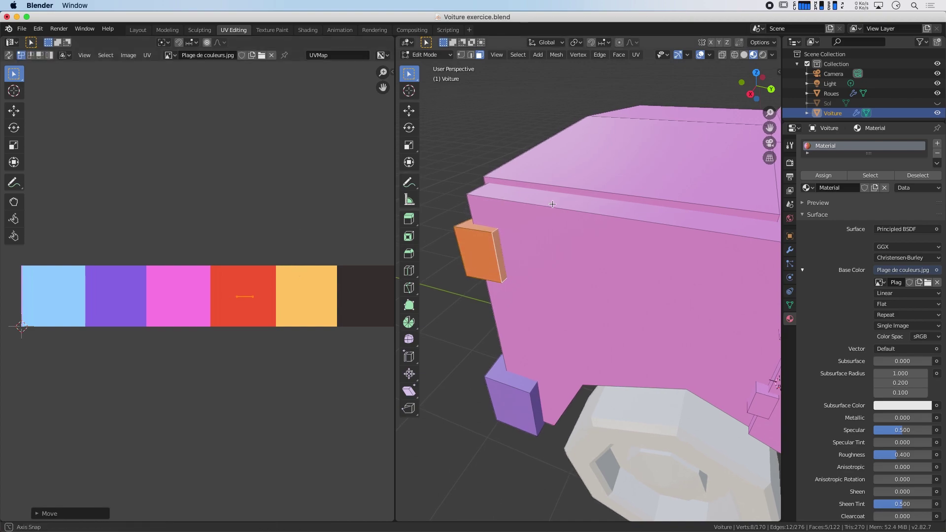
- Move the front-edge strip's UVs onto the pale beige swatch and clear the selection
{"action": "mouse_move", "coordinate": [567, 222]}
{"action": "middle_mouse_down"}
{"action": "mouse_move", "coordinate": [630, 191]}
{"action": "mouse_move", "coordinate": [536, 182]}
{"action": "middle_mouse_up"}
{"action": "left_click", "coordinate": [488, 182]}
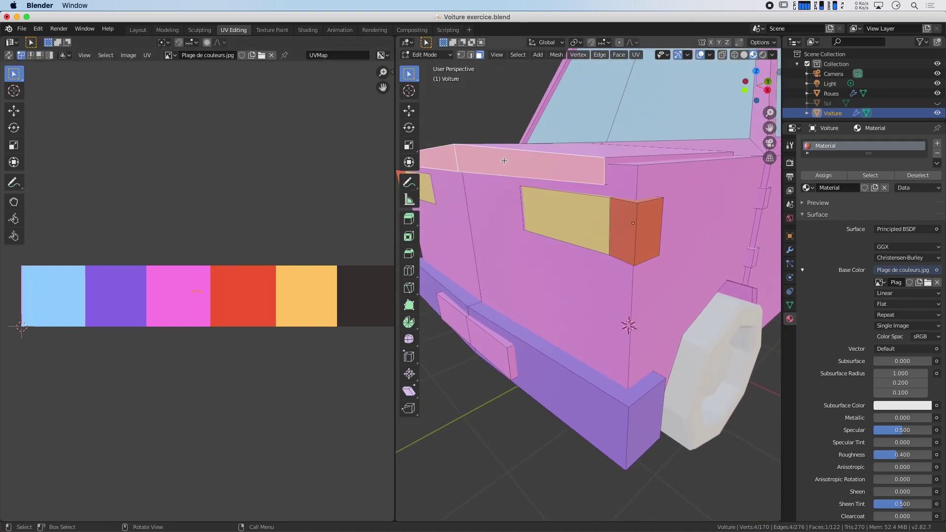
{"action": "scroll", "coordinate": [278, 268], "scroll_direction": "down", "scroll_amount": 2}
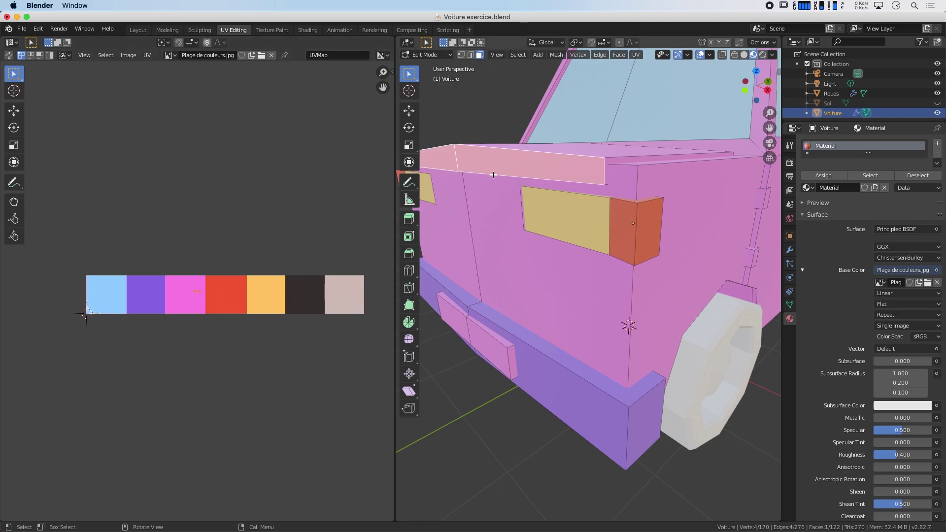
{"action": "key", "text": "g"}
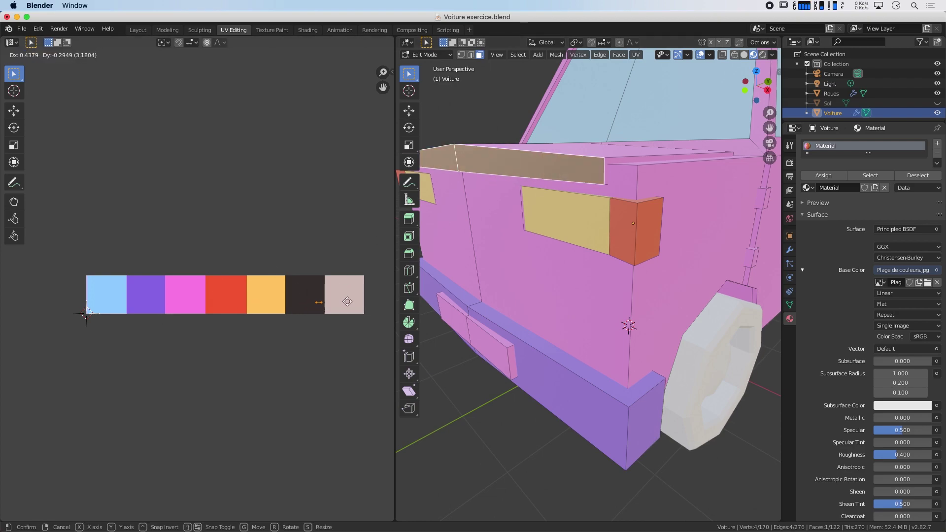
{"action": "left_click", "coordinate": [365, 295]}
{"action": "key", "text": "alt+a"}
{"action": "scroll", "coordinate": [621, 391], "scroll_direction": "down", "scroll_amount": 2}
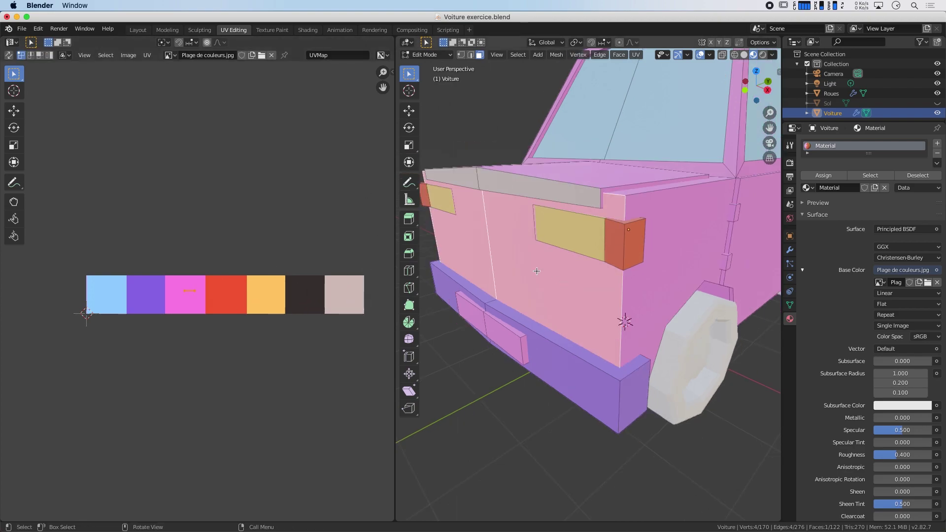
{"action": "scroll", "coordinate": [620, 391], "scroll_direction": "down", "scroll_amount": 2}
{"action": "scroll", "coordinate": [621, 390], "scroll_direction": "down", "scroll_amount": 2}
{"action": "middle_click_drag", "start_coordinate": [621, 391], "coordinate": [640, 379]}
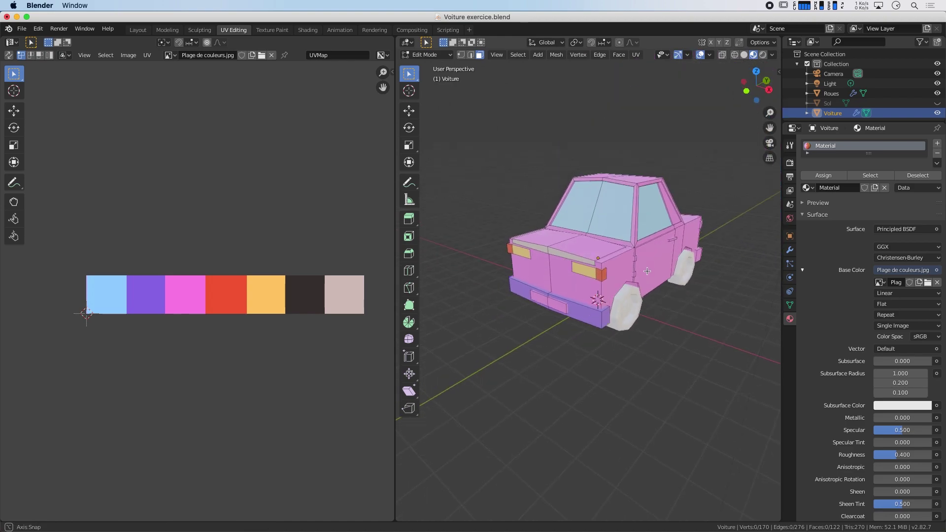
- Switch to Rendered shading and start renaming the car's material, typing 'CVoit'
{"action": "left_click", "coordinate": [764, 55]}
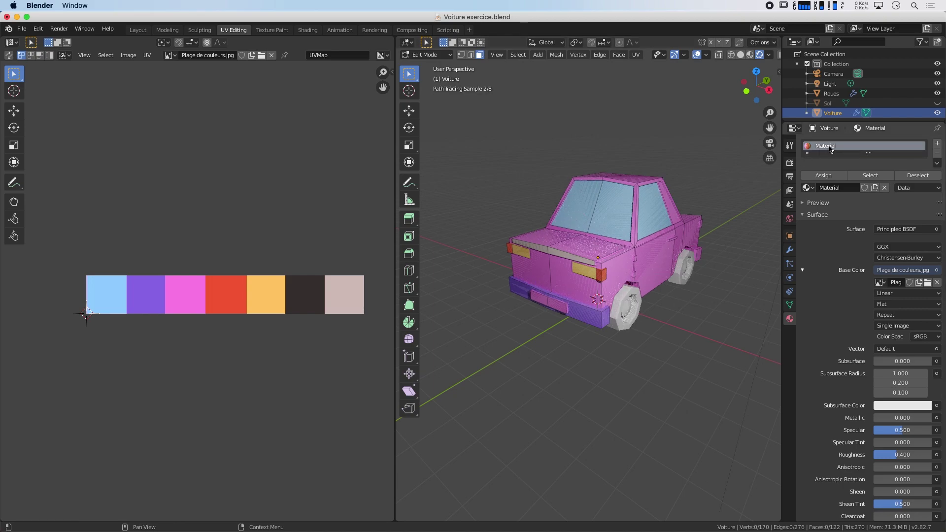
{"action": "double_click", "coordinate": [829, 146]}
{"action": "type", "text": "C"}
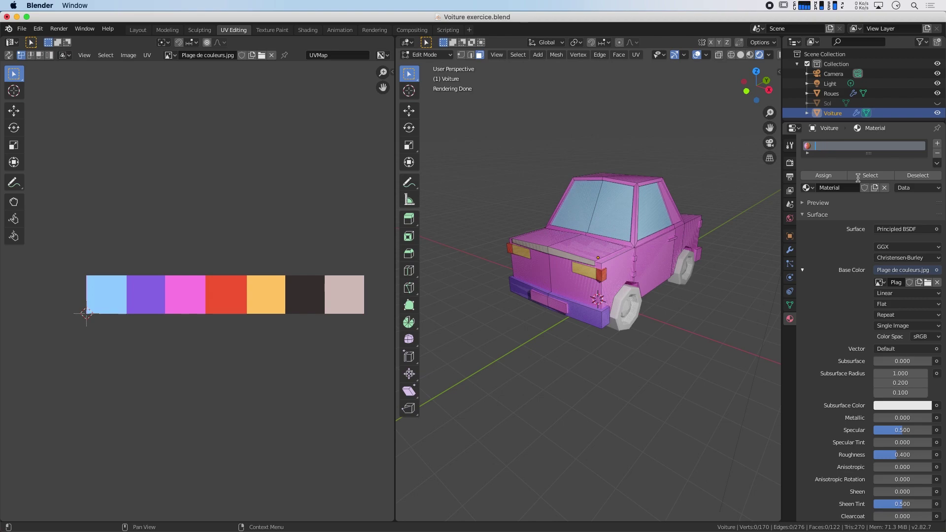
{"action": "type", "text": "Voiture"}
- Raise the Voiture car material's Metallic value to 0.375
{"action": "scroll", "coordinate": [827, 311], "scroll_direction": "down", "scroll_amount": 2}
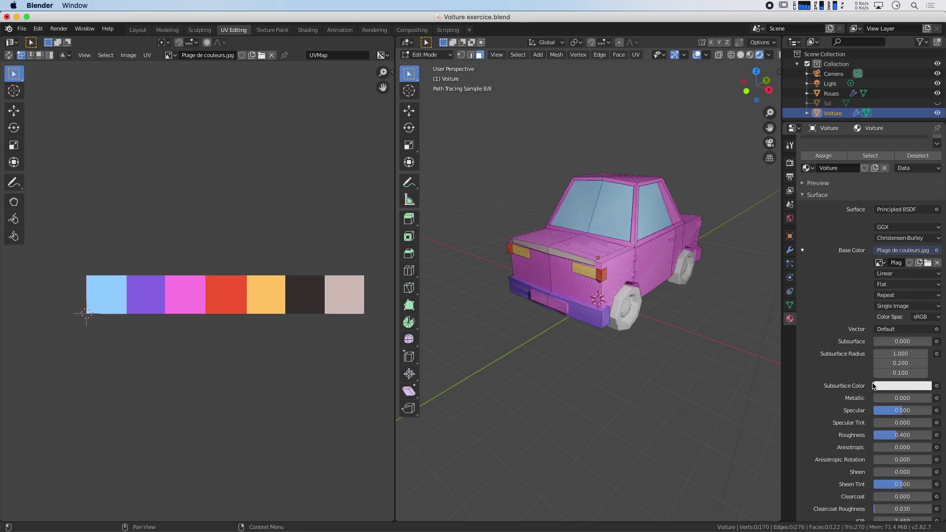
{"action": "scroll", "coordinate": [862, 335], "scroll_direction": "down", "scroll_amount": 4}
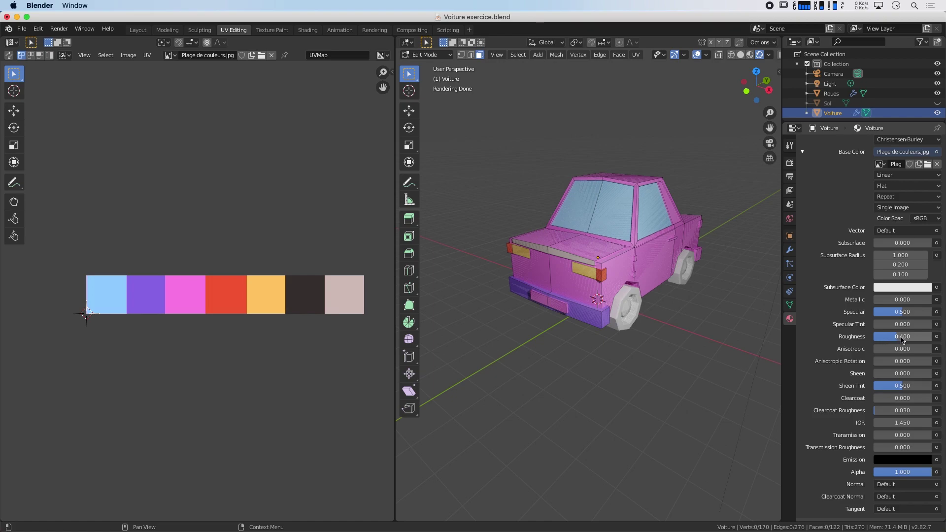
{"action": "left_click_drag", "start_coordinate": [878, 302], "coordinate": [895, 302]}
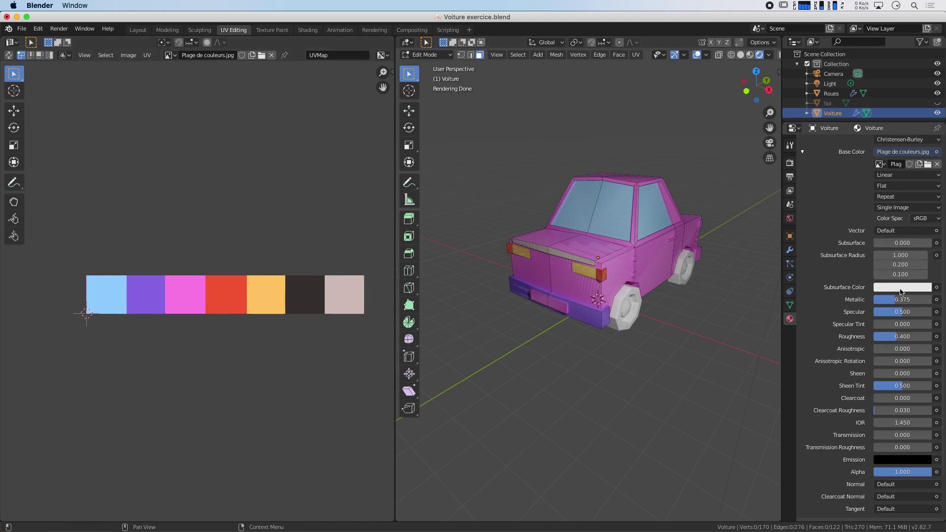
{"action": "scroll", "coordinate": [894, 295], "scroll_direction": "up", "scroll_amount": 5}
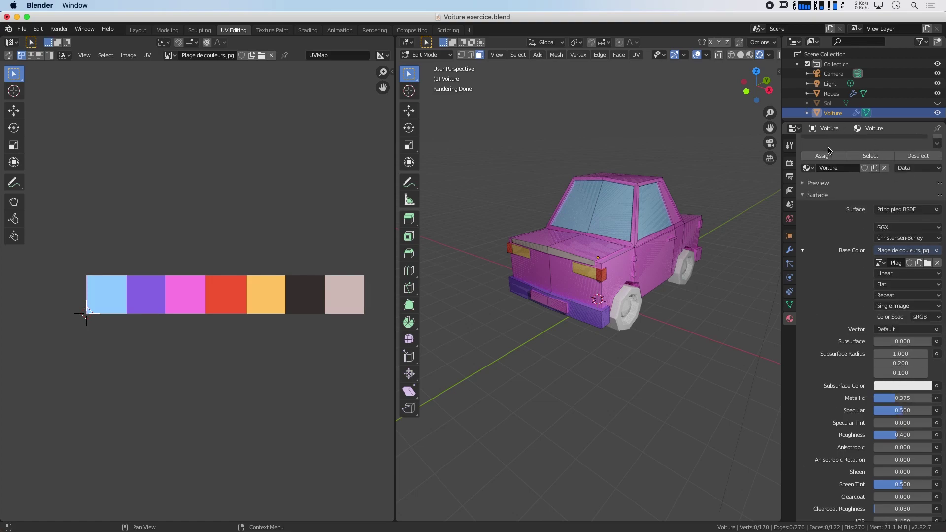
{"action": "scroll", "coordinate": [829, 152], "scroll_direction": "up", "scroll_amount": 2}
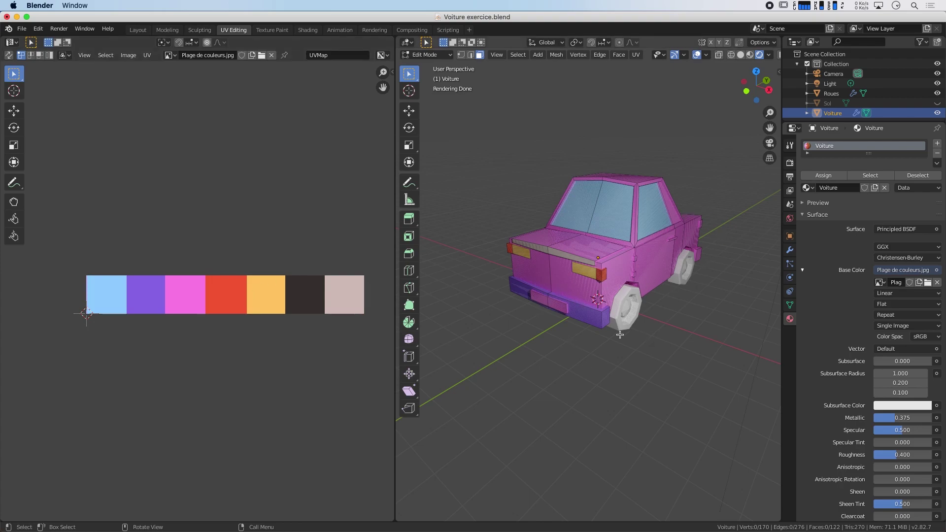
{"action": "middle_click_drag", "start_coordinate": [598, 219], "coordinate": [635, 226]}
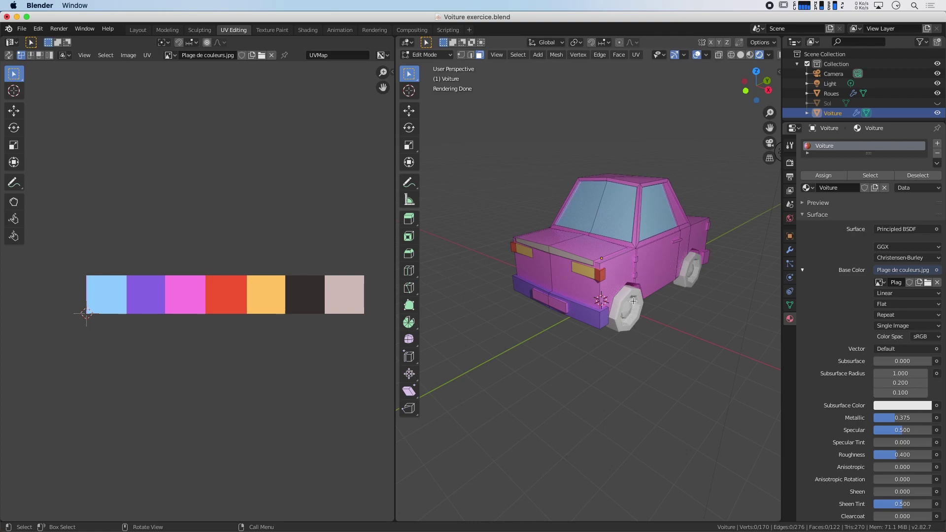
- In the Modeling workspace with solid shading, select the Roues wheels object and enter Edit Mode
{"action": "left_click", "coordinate": [167, 29]}
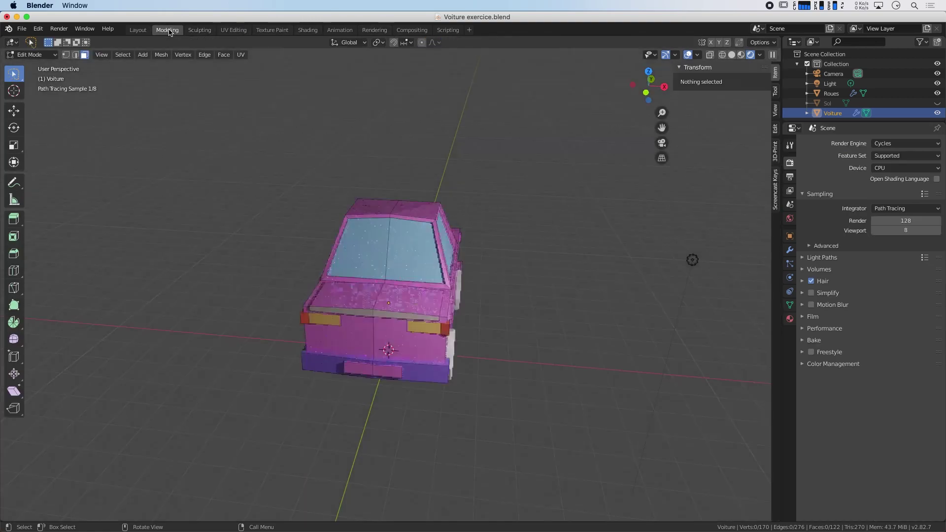
{"action": "middle_click_drag", "start_coordinate": [495, 262], "coordinate": [425, 290]}
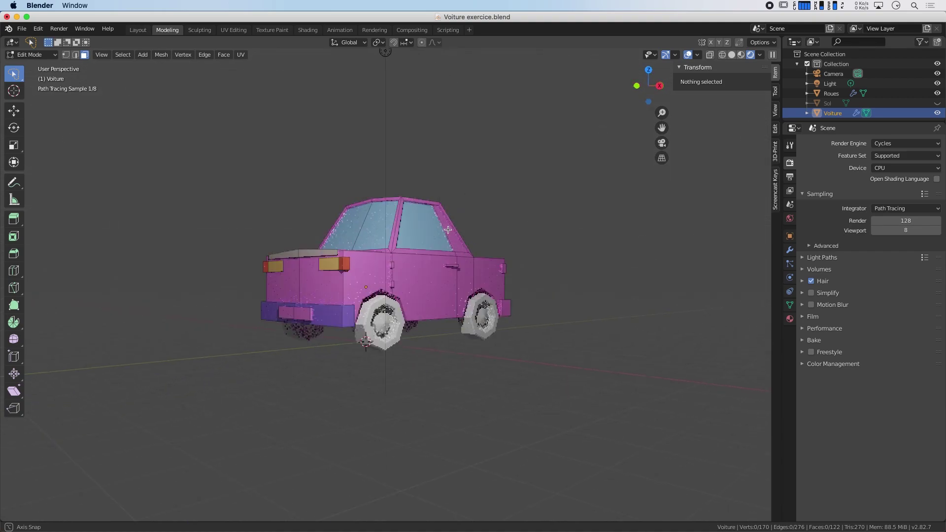
{"action": "scroll", "coordinate": [424, 290], "scroll_direction": "up", "scroll_amount": 2}
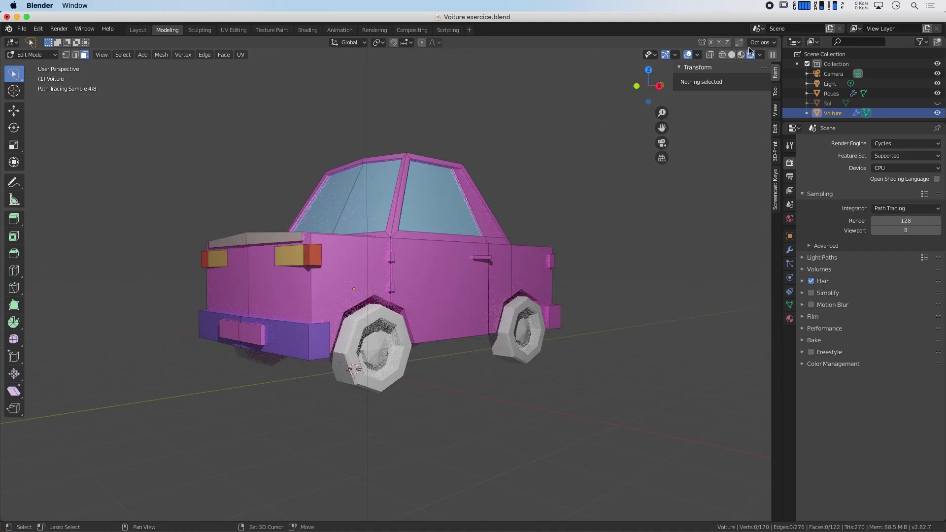
{"action": "key", "text": "z"}
{"action": "key", "text": "z"}
{"action": "middle_click_drag", "start_coordinate": [604, 293], "coordinate": [437, 314]}
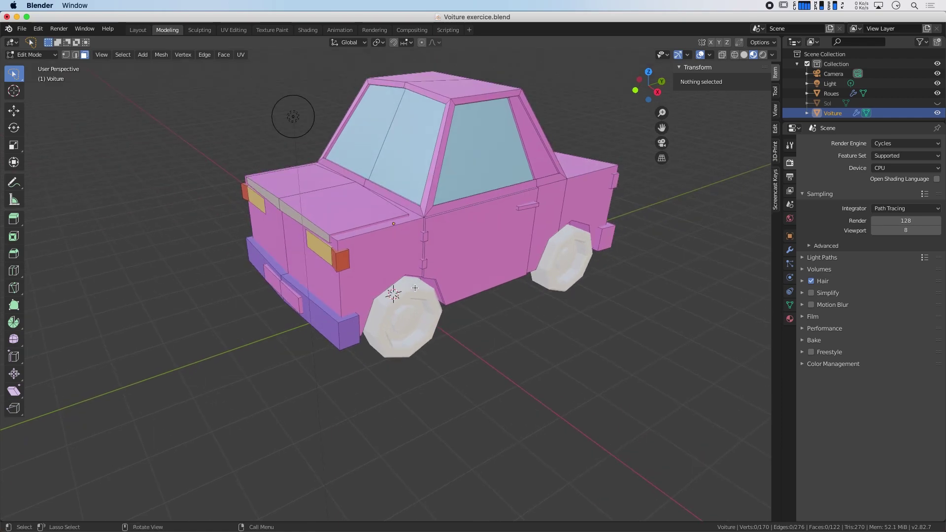
{"action": "key", "text": "Tab"}
{"action": "left_click", "coordinate": [411, 327]}
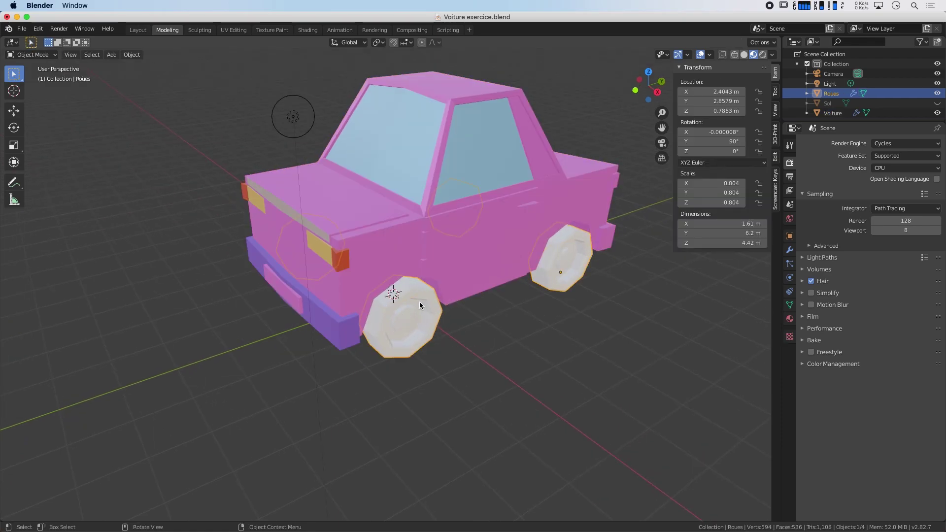
{"action": "mouse_move", "coordinate": [455, 340]}
{"action": "middle_mouse_down"}
{"action": "mouse_move", "coordinate": [475, 320]}
{"action": "mouse_move", "coordinate": [465, 338]}
{"action": "middle_mouse_up"}
{"action": "key", "text": "Tab"}
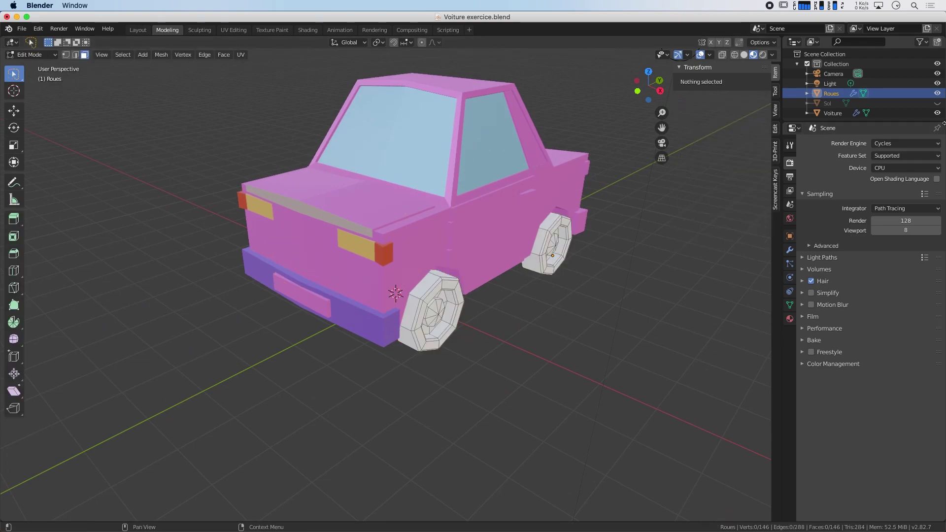
- Hide the Voiture car body, select all wheel geometry, and add a material slot
{"action": "left_click", "coordinate": [937, 113]}
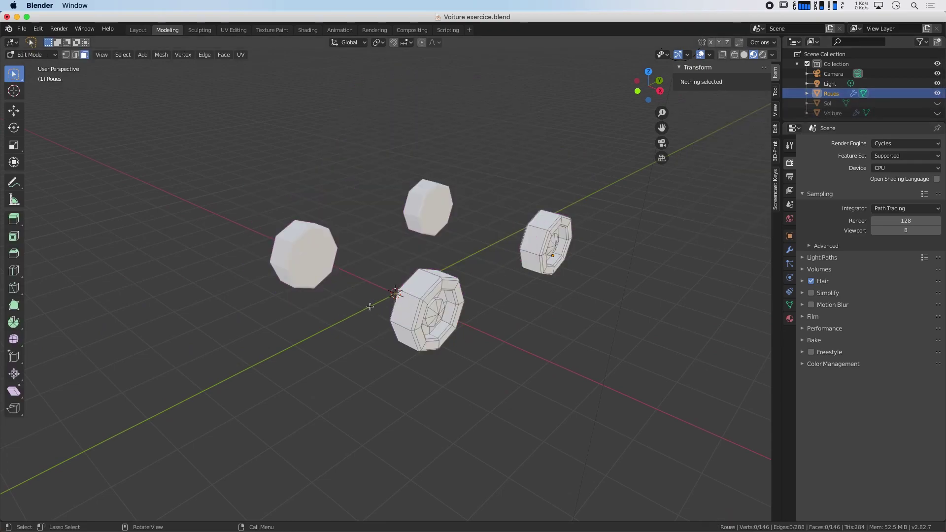
{"action": "mouse_move", "coordinate": [365, 276]}
{"action": "middle_mouse_down"}
{"action": "mouse_move", "coordinate": [336, 285]}
{"action": "mouse_move", "coordinate": [384, 264]}
{"action": "middle_mouse_up"}
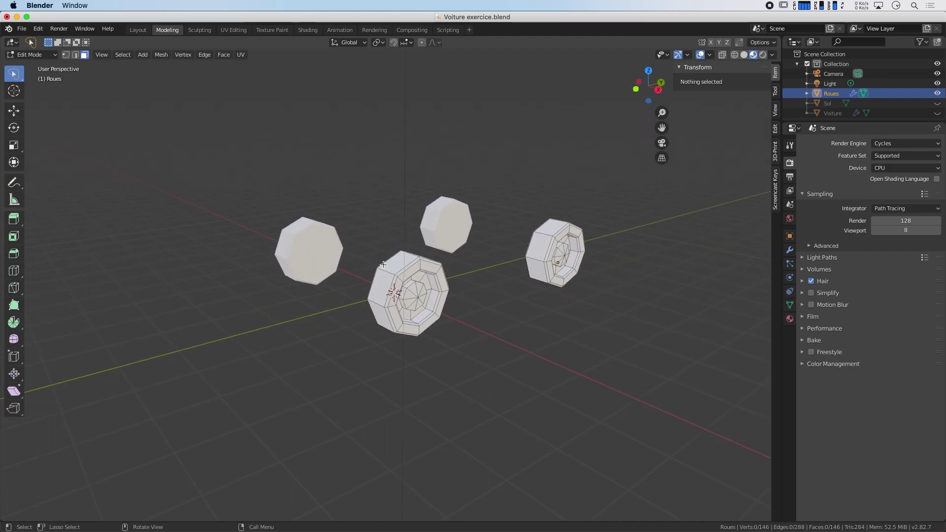
{"action": "key", "text": "a"}
{"action": "middle_click_drag", "start_coordinate": [484, 241], "coordinate": [535, 262]}
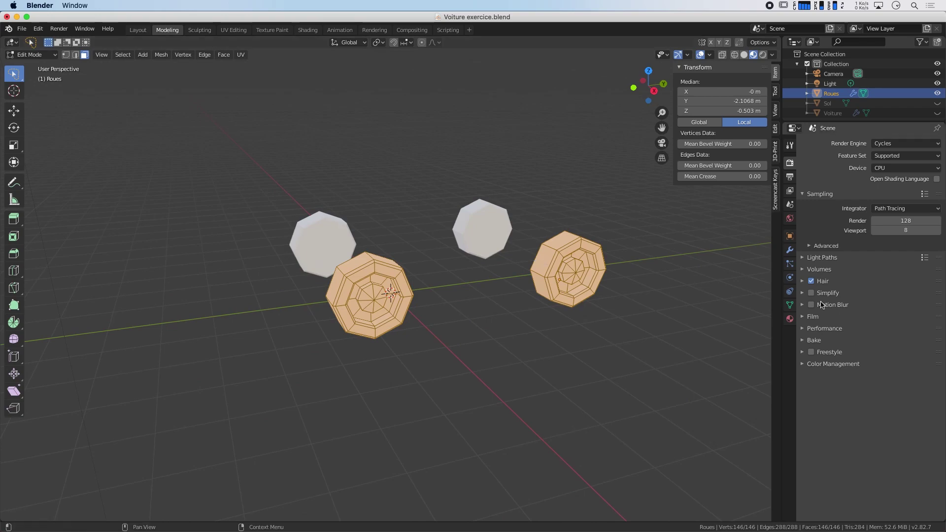
{"action": "left_click", "coordinate": [790, 319]}
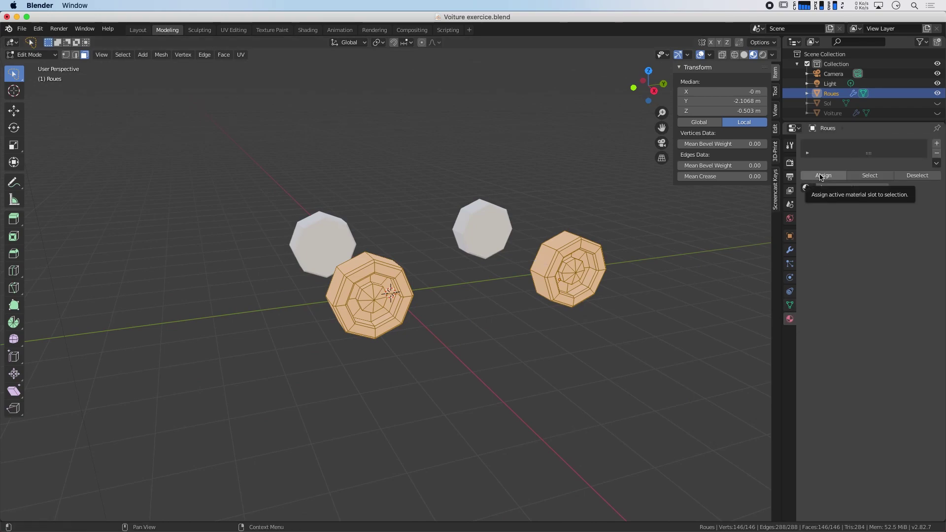
{"action": "left_click", "coordinate": [936, 143]}
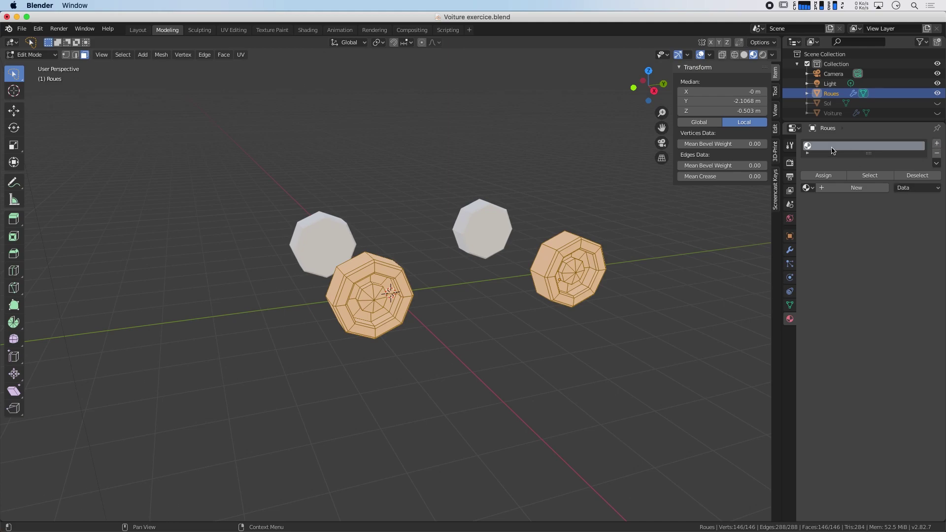
- Create a new material named Roues with a dark grey Base Color (V about 0.22)
{"action": "left_click", "coordinate": [856, 188]}
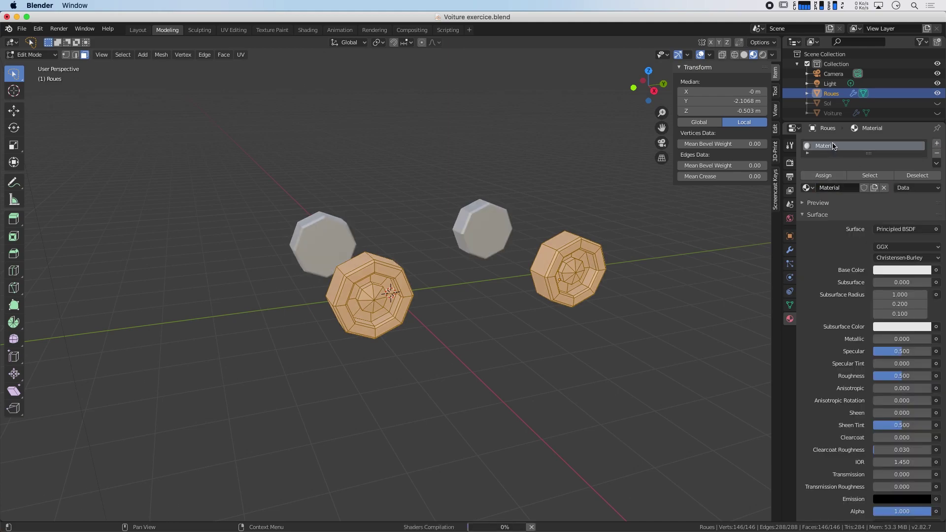
{"action": "double_click", "coordinate": [832, 146]}
{"action": "type", "text": "Roues"}
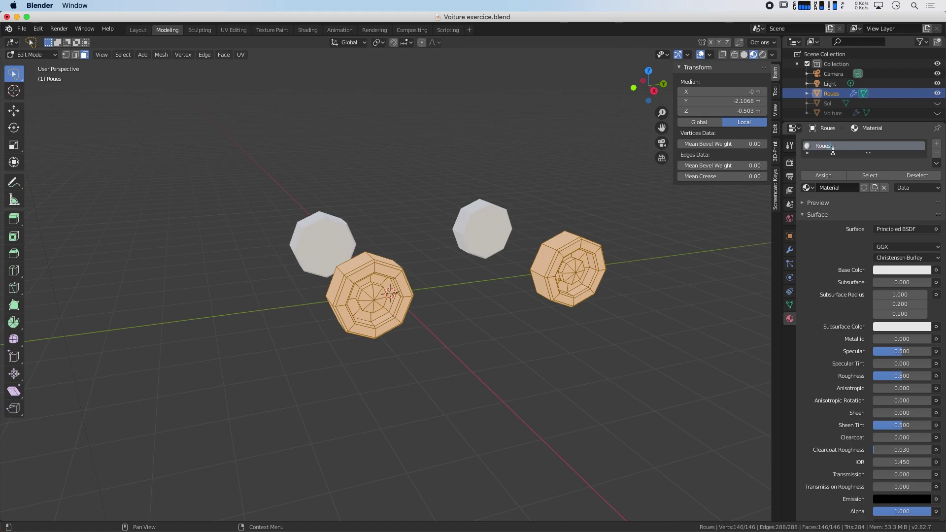
{"action": "left_click", "coordinate": [899, 272]}
{"action": "left_click_drag", "start_coordinate": [889, 245], "coordinate": [853, 246]}
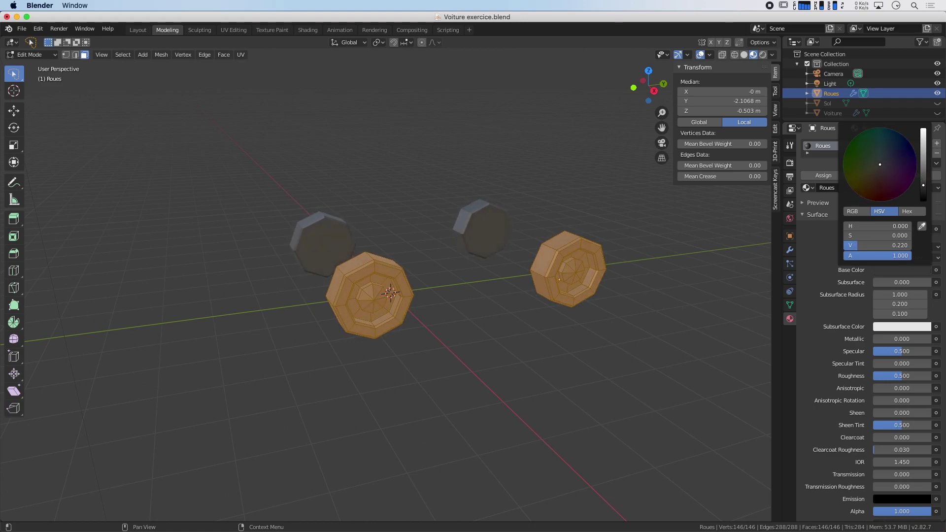
- Deselect everything, then select the eight inner ring faces of the first front wheel
{"action": "key", "text": "alt+a"}
{"action": "mouse_move", "coordinate": [473, 283]}
{"action": "middle_mouse_down"}
{"action": "mouse_move", "coordinate": [536, 274]}
{"action": "mouse_move", "coordinate": [538, 303]}
{"action": "mouse_move", "coordinate": [360, 250]}
{"action": "middle_mouse_up"}
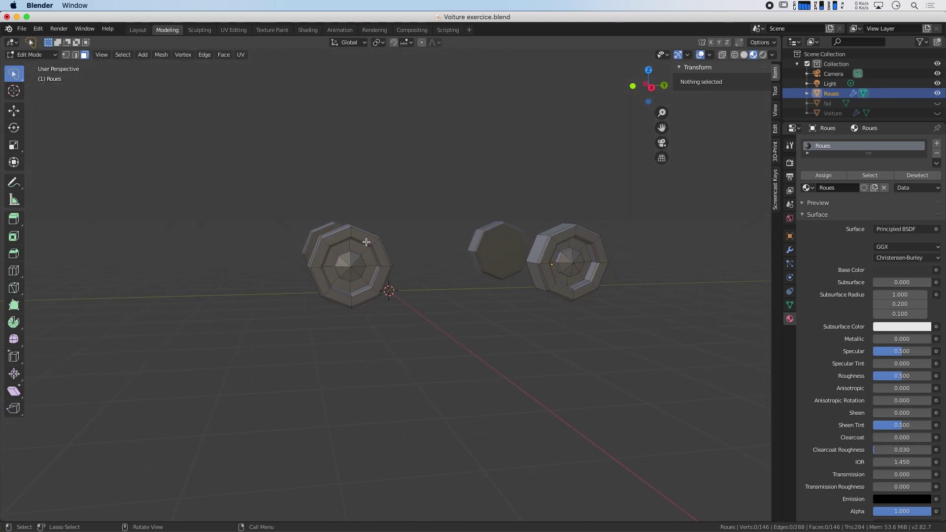
{"action": "middle_click_drag", "start_coordinate": [348, 281], "coordinate": [368, 280]}
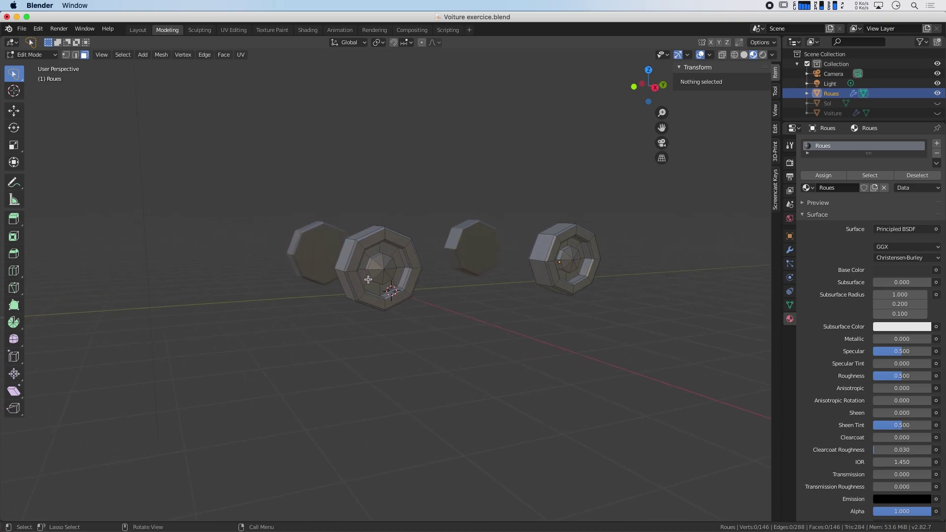
{"action": "scroll", "coordinate": [375, 269], "scroll_direction": "up", "scroll_amount": 2}
{"action": "scroll", "coordinate": [375, 268], "scroll_direction": "up", "scroll_amount": 4}
{"action": "scroll", "coordinate": [372, 268], "scroll_direction": "down", "scroll_amount": 3}
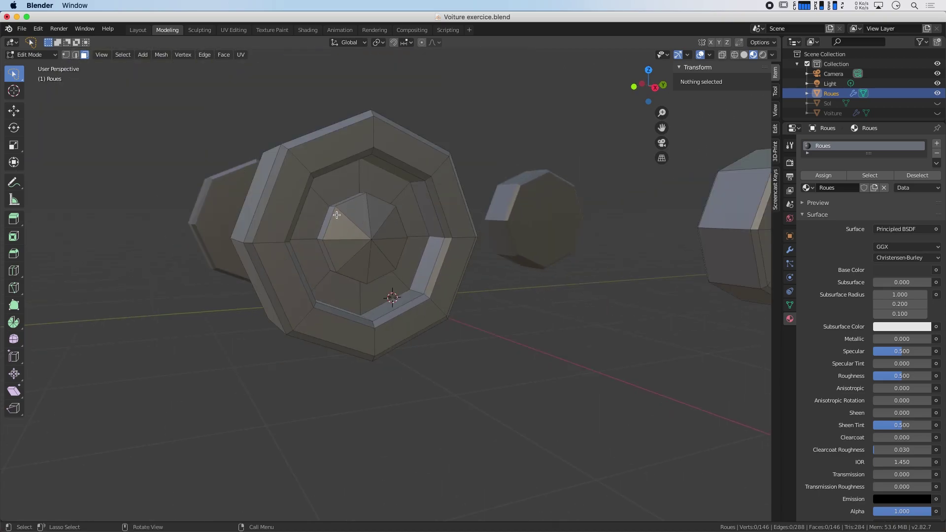
{"action": "left_click", "coordinate": [347, 188]}
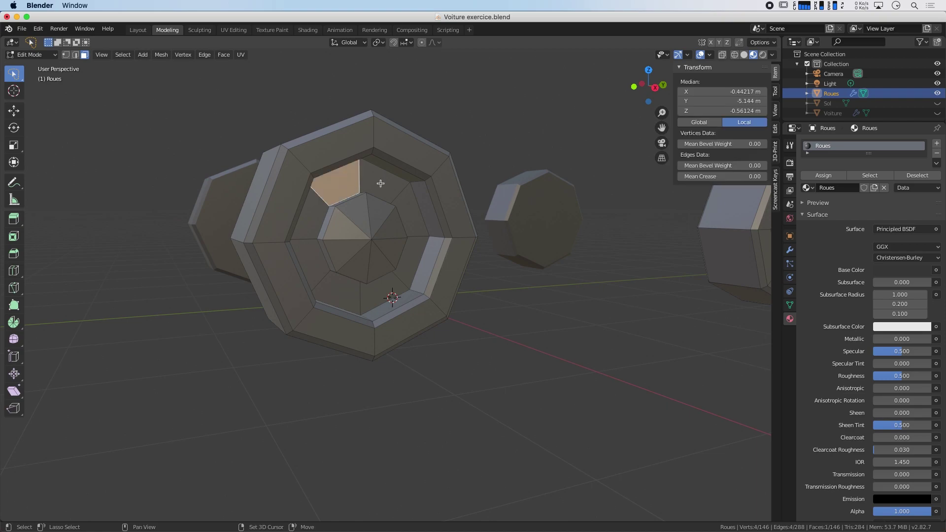
{"action": "left_click", "coordinate": [385, 173], "text": "shift"}
{"action": "left_click", "coordinate": [413, 211], "text": "shift"}
{"action": "left_click", "coordinate": [403, 255], "text": "shift"}
{"action": "left_click", "coordinate": [382, 290], "text": "shift"}
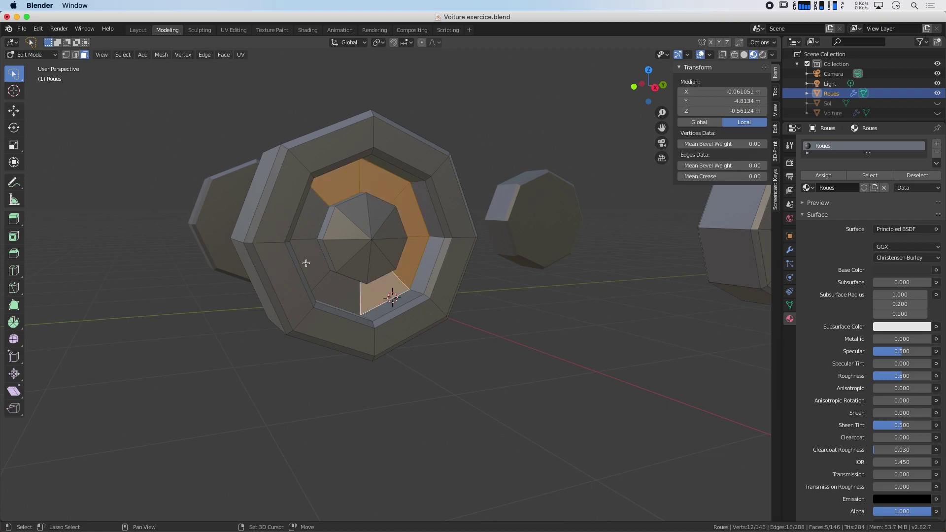
{"action": "left_click", "coordinate": [308, 258], "text": "shift"}
{"action": "left_click", "coordinate": [304, 222], "text": "shift"}
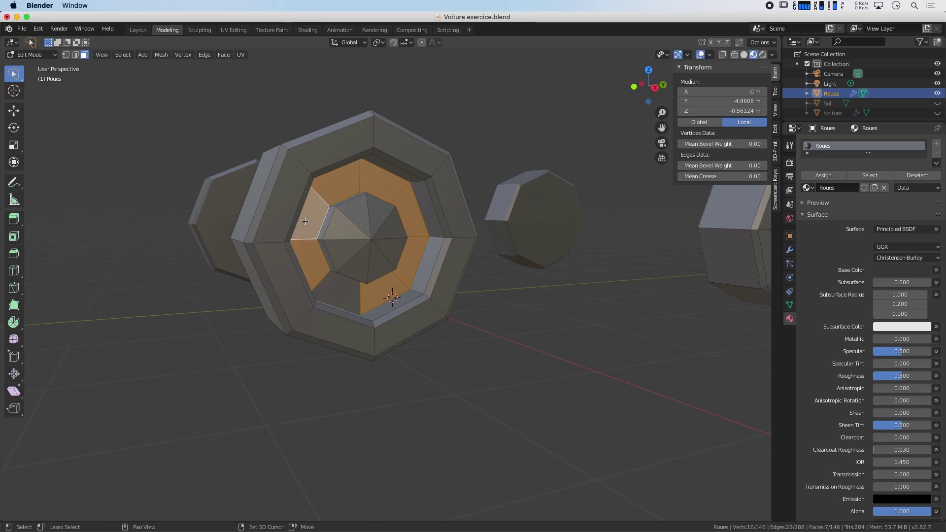
{"action": "left_click", "coordinate": [337, 301], "text": "shift"}
- Add the eight inner ring faces of the second front wheel to the selection
{"action": "mouse_move", "coordinate": [490, 256]}
{"action": "middle_mouse_down"}
{"action": "mouse_move", "coordinate": [365, 255]}
{"action": "mouse_move", "coordinate": [434, 242]}
{"action": "middle_mouse_up"}
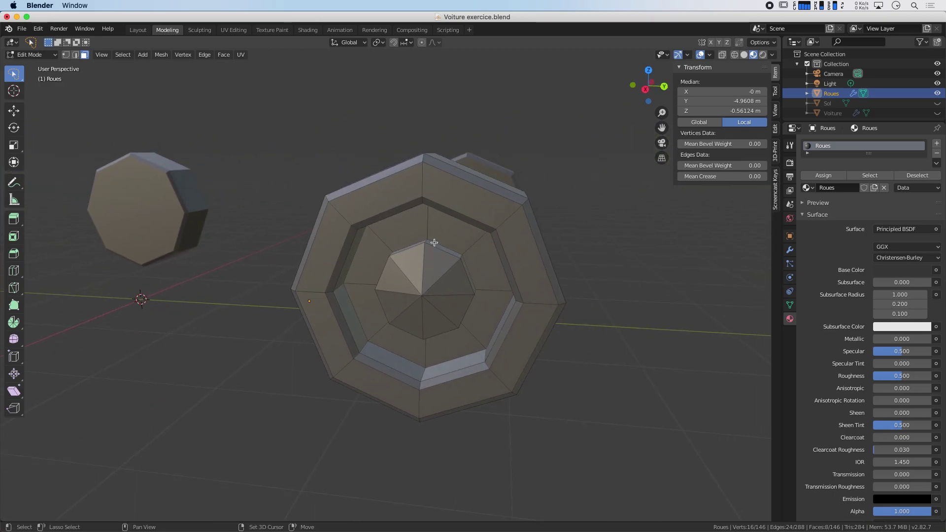
{"action": "left_click", "coordinate": [409, 233], "text": "shift"}
{"action": "left_click", "coordinate": [456, 232], "text": "shift"}
{"action": "left_click", "coordinate": [477, 262], "text": "shift"}
{"action": "left_click", "coordinate": [494, 305], "text": "shift"}
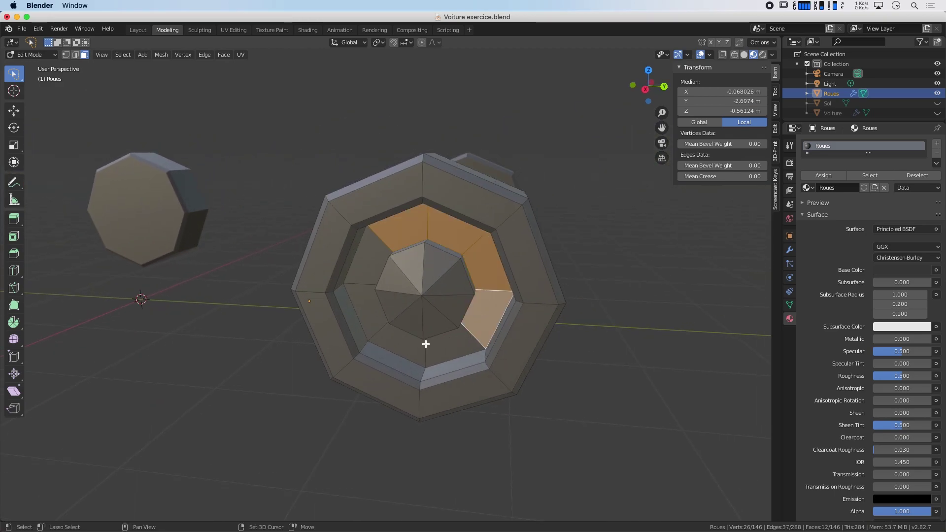
{"action": "left_click", "coordinate": [416, 346], "text": "shift"}
{"action": "left_click", "coordinate": [370, 310], "text": "shift"}
{"action": "left_click", "coordinate": [437, 344], "text": "shift"}
{"action": "left_click", "coordinate": [372, 264], "text": "shift"}
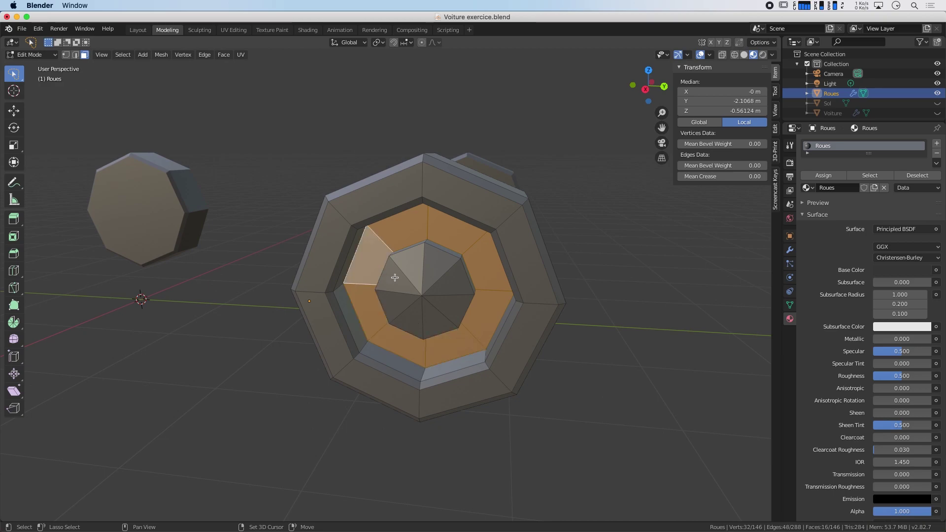
{"action": "mouse_move", "coordinate": [394, 277]}
{"action": "middle_mouse_down"}
{"action": "mouse_move", "coordinate": [448, 275]}
{"action": "mouse_move", "coordinate": [453, 291]}
{"action": "middle_mouse_up"}
{"action": "scroll", "coordinate": [454, 291], "scroll_direction": "down", "scroll_amount": 5}
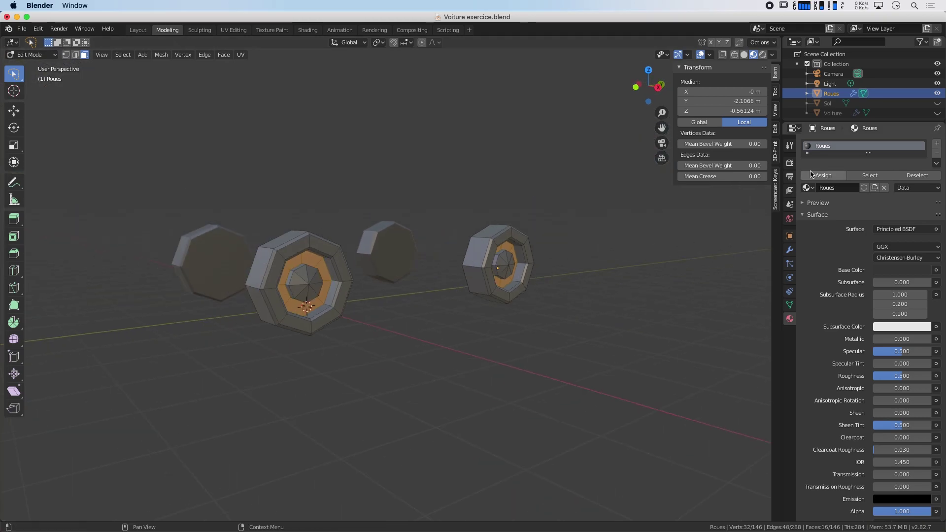
- Add a second material slot with a new material named Jantes
{"action": "left_click", "coordinate": [937, 143]}
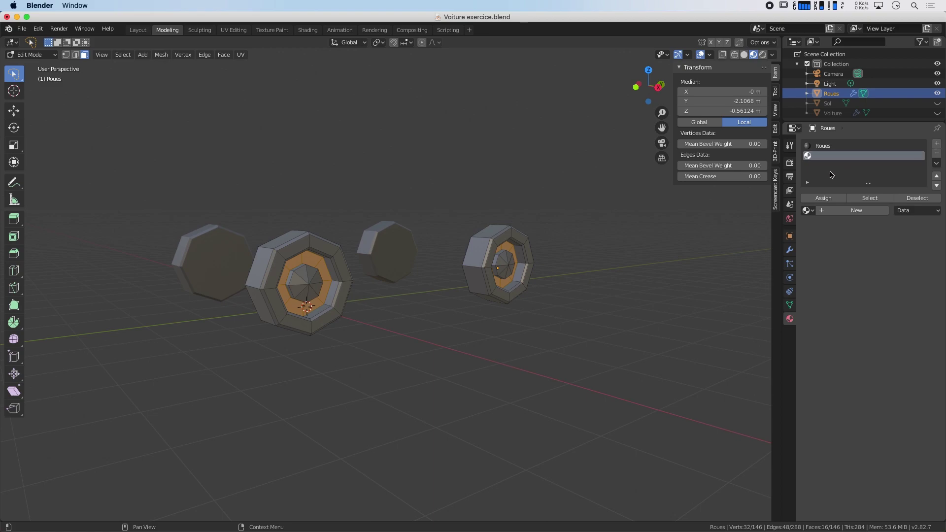
{"action": "left_click", "coordinate": [856, 210]}
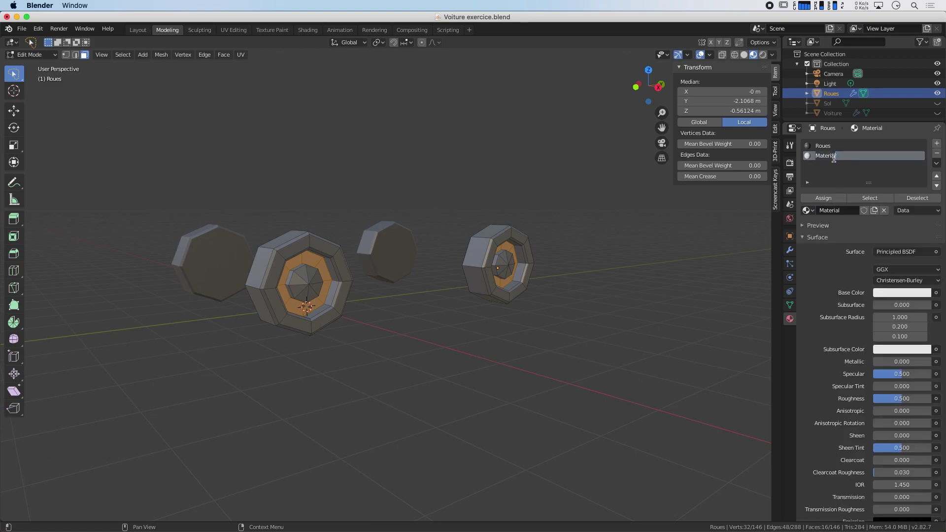
{"action": "type", "text": "Jantes"}
{"action": "left_click", "coordinate": [913, 293]}
- Make Jantes light grey with Metallic 0.633 and Roughness 0.358, and assign it to the ring faces
{"action": "left_click_drag", "start_coordinate": [924, 161], "coordinate": [924, 169]}
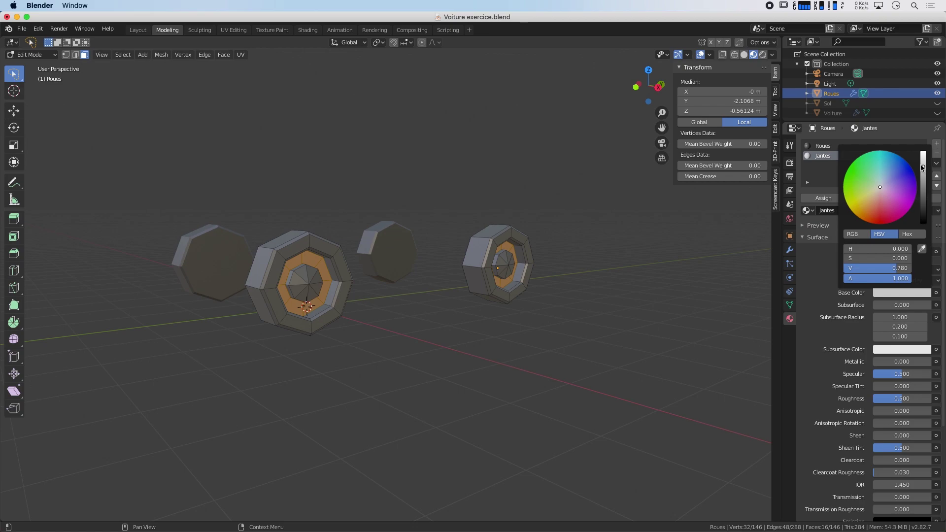
{"action": "left_click_drag", "start_coordinate": [881, 362], "coordinate": [910, 364]}
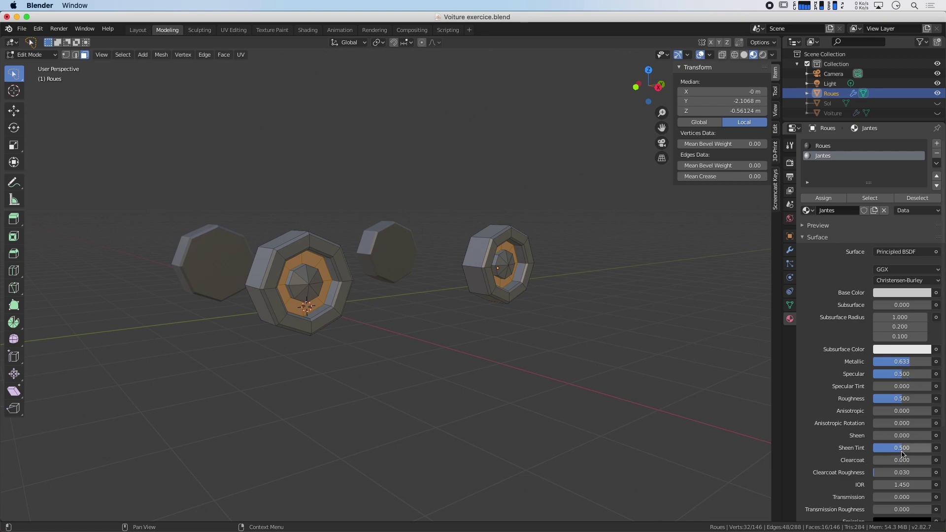
{"action": "left_click_drag", "start_coordinate": [904, 448], "coordinate": [904, 448]}
{"action": "left_click_drag", "start_coordinate": [902, 398], "coordinate": [896, 399]}
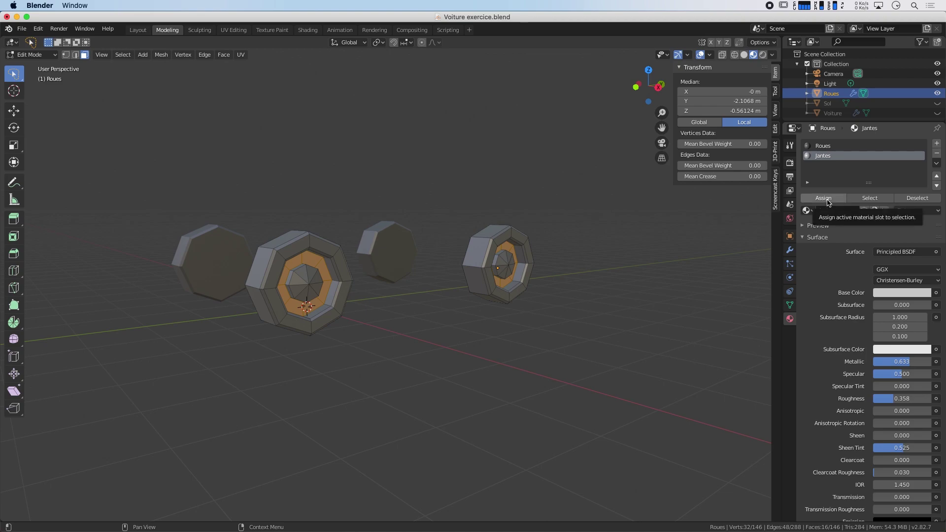
{"action": "left_click", "coordinate": [828, 202]}
{"action": "key", "text": "alt+a"}
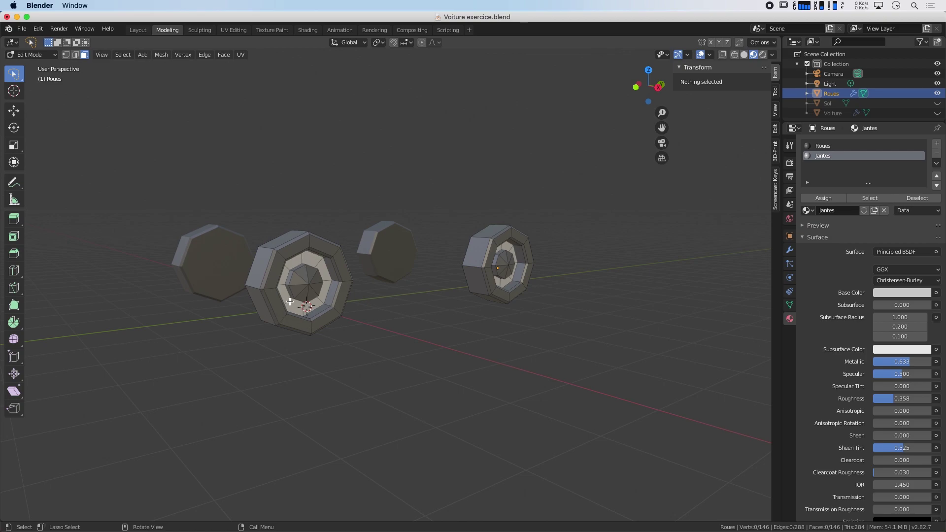
{"action": "scroll", "coordinate": [310, 294], "scroll_direction": "up", "scroll_amount": 5}
{"action": "scroll", "coordinate": [311, 294], "scroll_direction": "down", "scroll_amount": 5}
- In the UV Editing workspace with Material Preview shading, select the hub faces and their linked octagon
{"action": "left_click", "coordinate": [234, 29]}
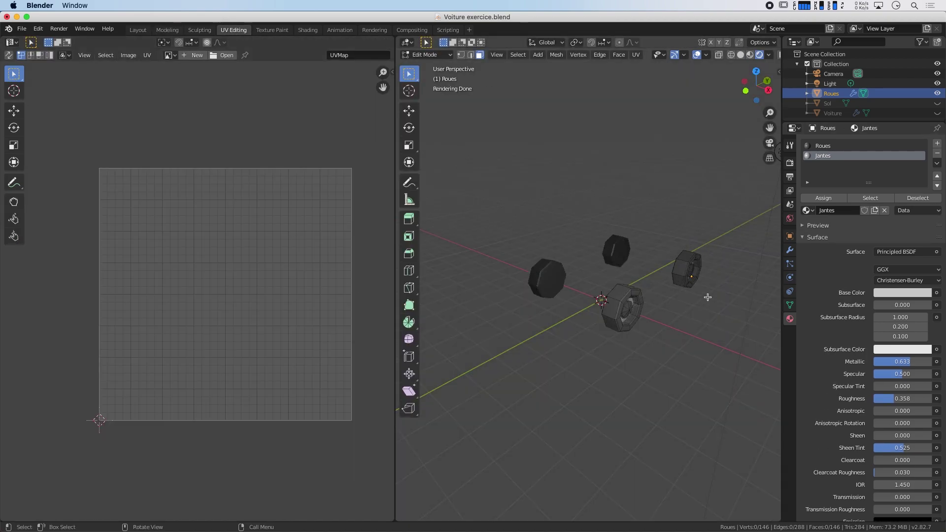
{"action": "mouse_move", "coordinate": [707, 297]}
{"action": "middle_mouse_down"}
{"action": "mouse_move", "coordinate": [613, 229]}
{"action": "mouse_move", "coordinate": [578, 262]}
{"action": "mouse_move", "coordinate": [643, 236]}
{"action": "middle_mouse_up"}
{"action": "scroll", "coordinate": [545, 260], "scroll_direction": "up", "scroll_amount": 5}
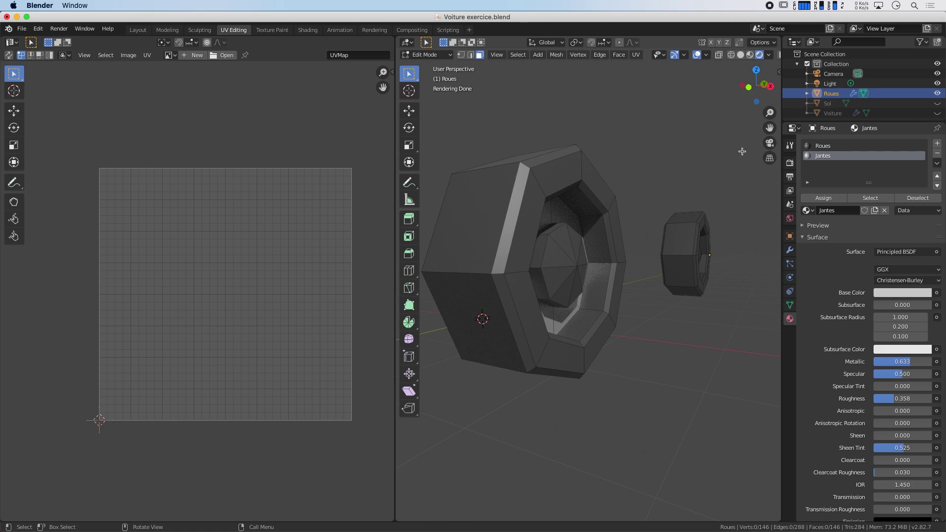
{"action": "left_click", "coordinate": [750, 55]}
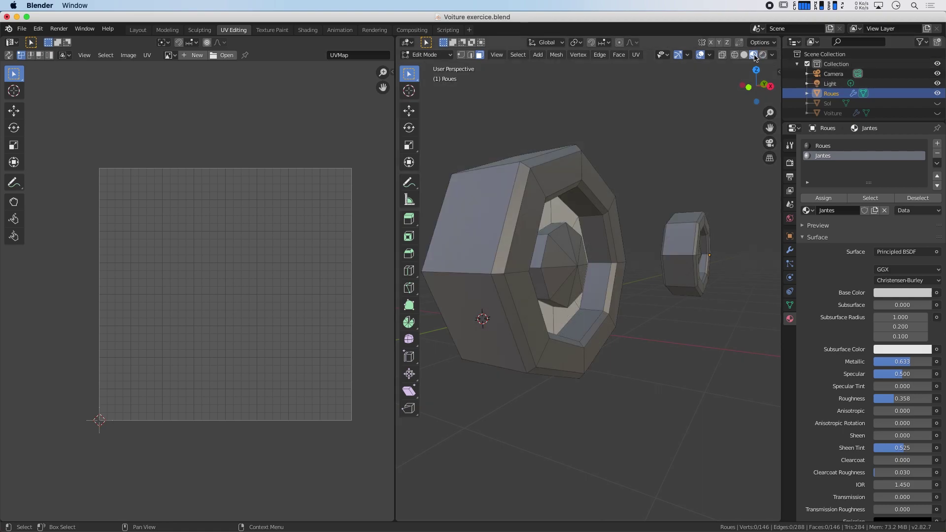
{"action": "left_click", "coordinate": [551, 293]}
{"action": "left_click", "coordinate": [556, 293], "text": "shift"}
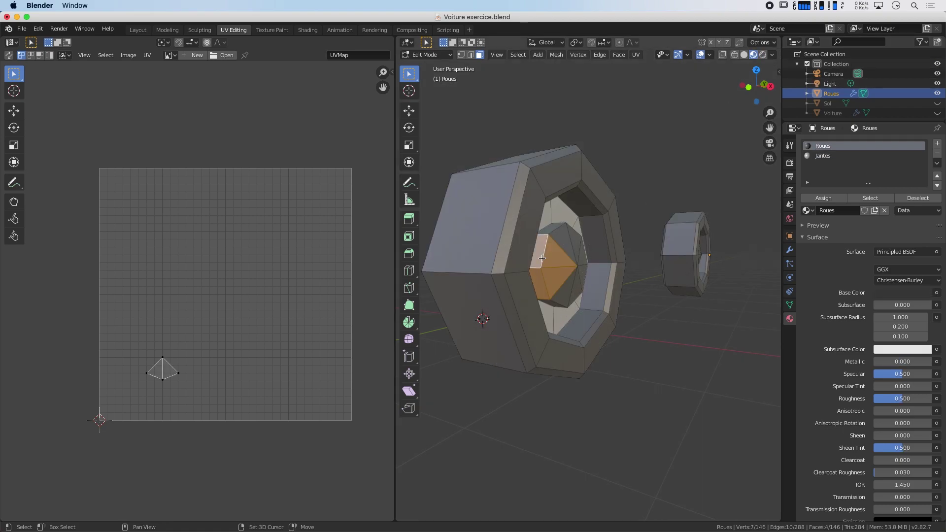
{"action": "left_click", "coordinate": [559, 302], "text": "shift"}
{"action": "left_click", "coordinate": [583, 282], "text": "shift"}
{"action": "middle_click_drag", "start_coordinate": [571, 291], "coordinate": [513, 271]}
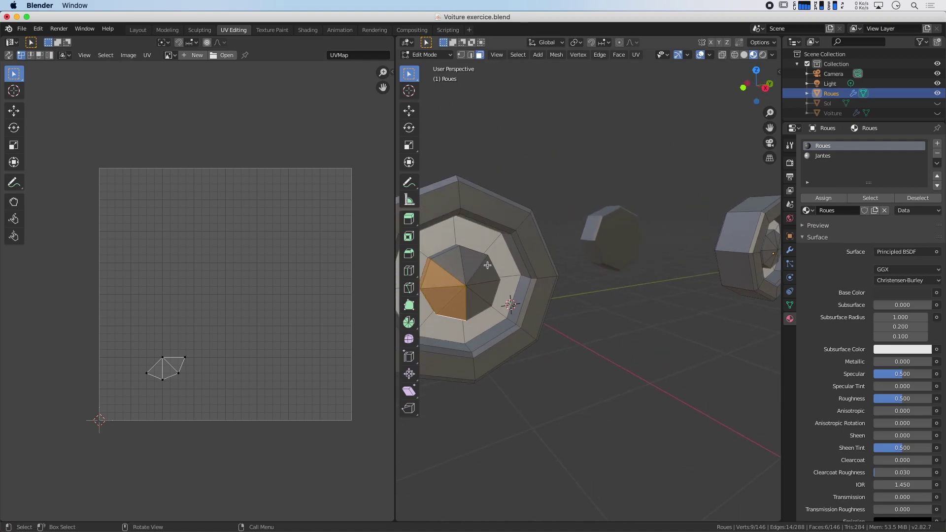
{"action": "key", "text": "l"}
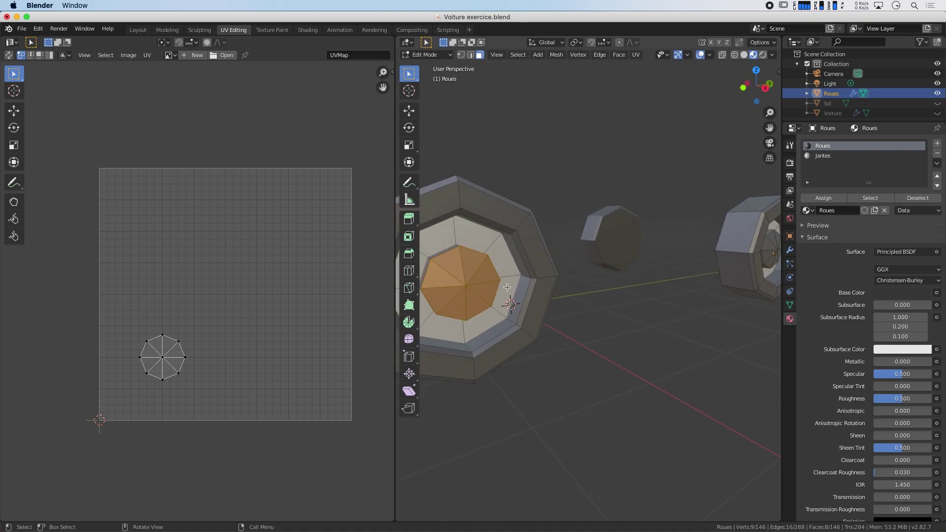
- Refine the selection to exactly the central hub octagon faces using L and Shift-clicks
{"action": "middle_click_drag", "start_coordinate": [507, 287], "coordinate": [547, 263]}
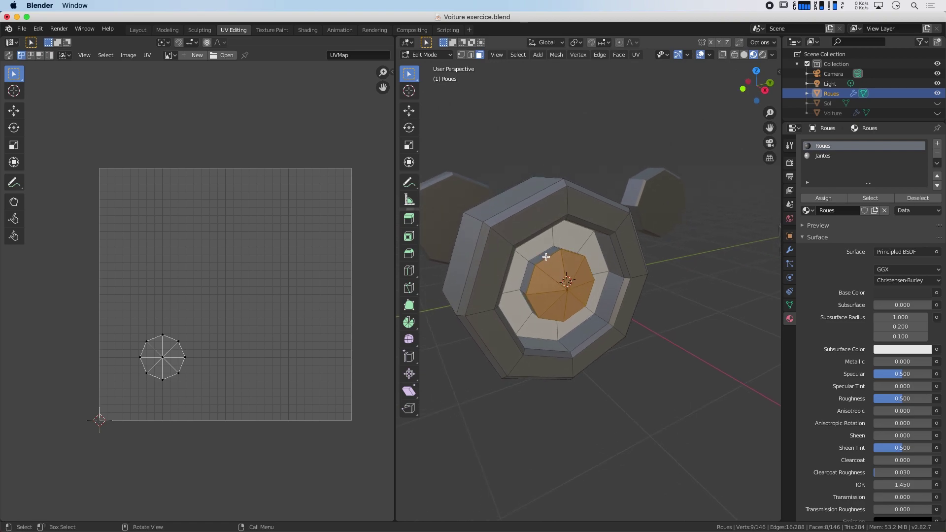
{"action": "left_click", "coordinate": [545, 257]}
{"action": "key", "text": "l"}
{"action": "middle_click_drag", "start_coordinate": [558, 312], "coordinate": [566, 281]}
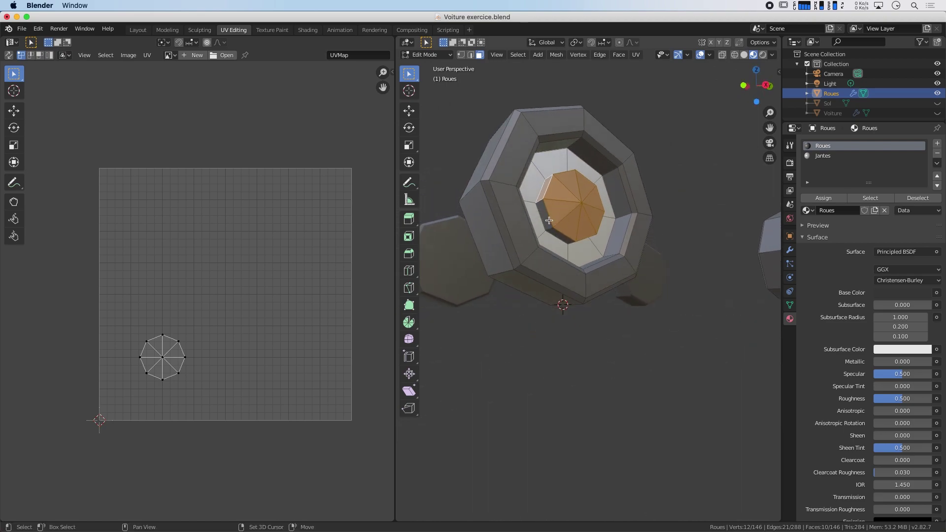
{"action": "middle_click_drag", "start_coordinate": [620, 235], "coordinate": [481, 267]}
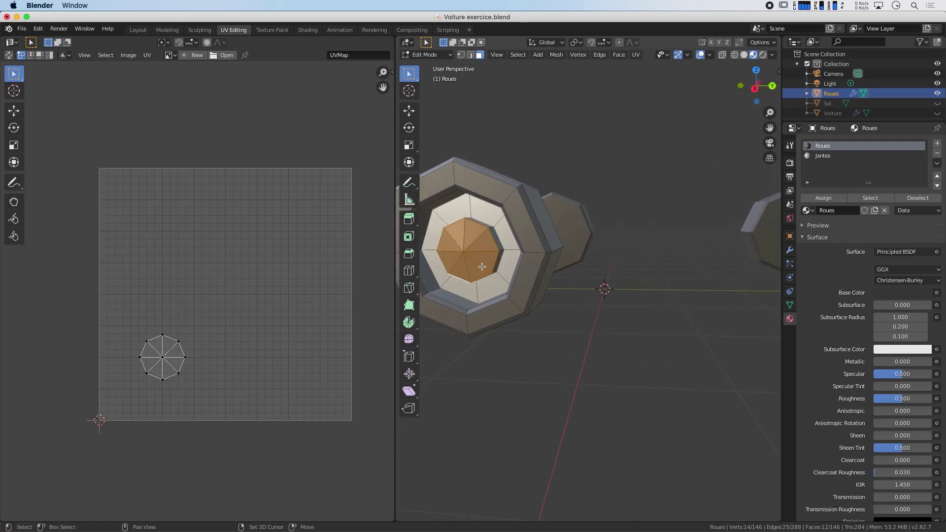
{"action": "left_click", "coordinate": [485, 236], "text": "shift"}
{"action": "left_click", "coordinate": [485, 227], "text": "shift"}
{"action": "mouse_move", "coordinate": [481, 224]}
{"action": "middle_mouse_down"}
{"action": "mouse_move", "coordinate": [493, 217]}
{"action": "mouse_move", "coordinate": [568, 346]}
{"action": "mouse_move", "coordinate": [571, 264]}
{"action": "middle_mouse_up"}
{"action": "left_click", "coordinate": [493, 219], "text": "shift"}
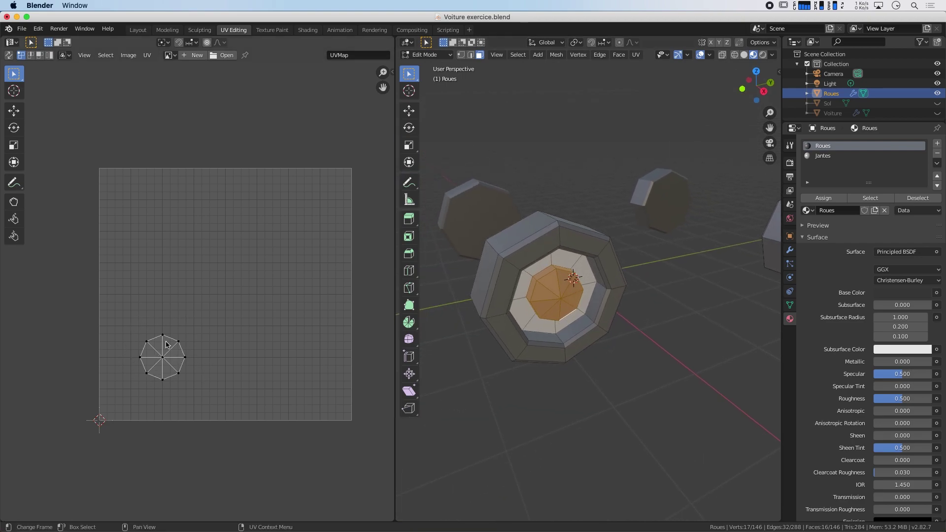
- Check the hub selection from the front and right orthographic views
{"action": "key", "text": "KP_1"}
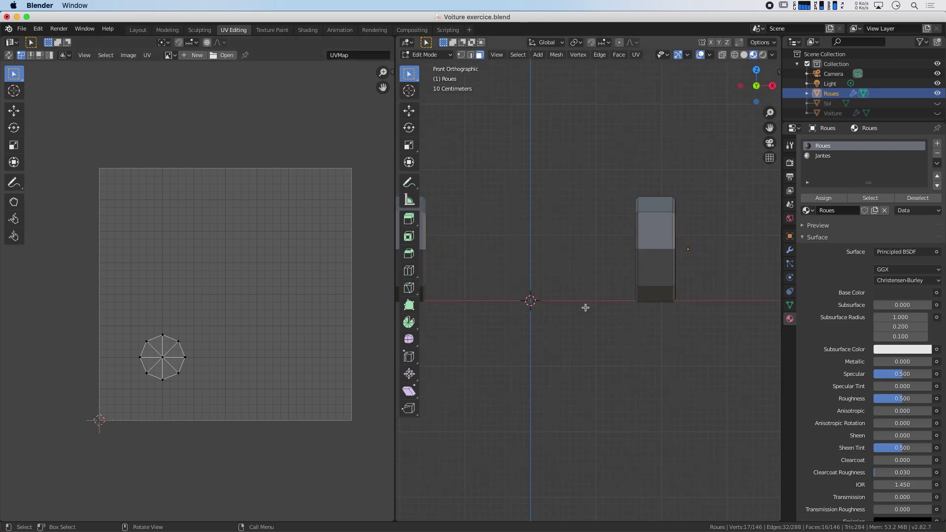
{"action": "key", "text": "KP_3"}
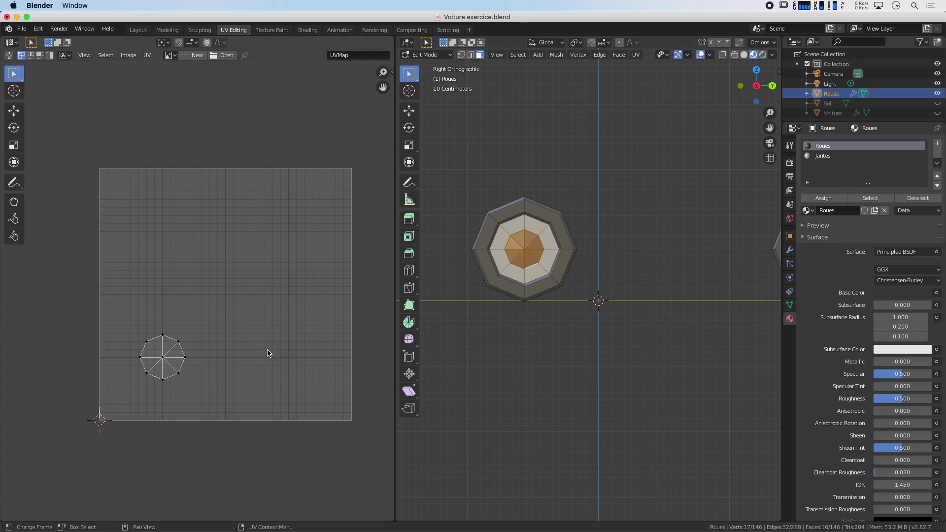
{"action": "scroll", "coordinate": [592, 265], "scroll_direction": "up", "scroll_amount": 4}
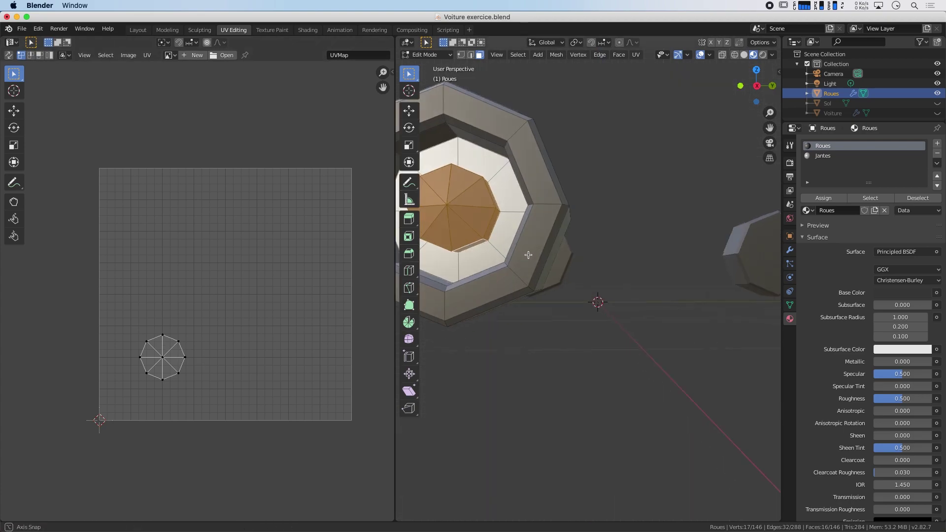
{"action": "middle_click_drag", "start_coordinate": [591, 266], "coordinate": [562, 281]}
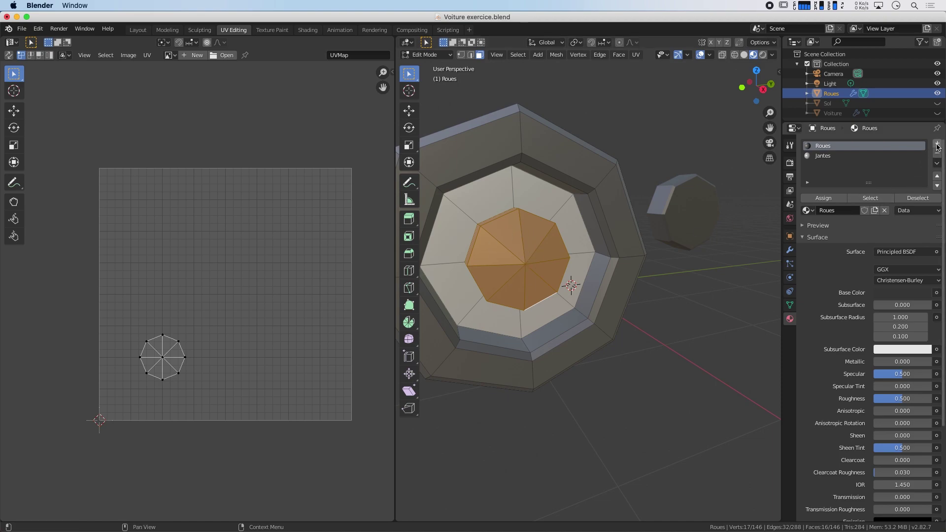
- Add a third material slot with a new material named Voiture.001
{"action": "left_click", "coordinate": [937, 144]}
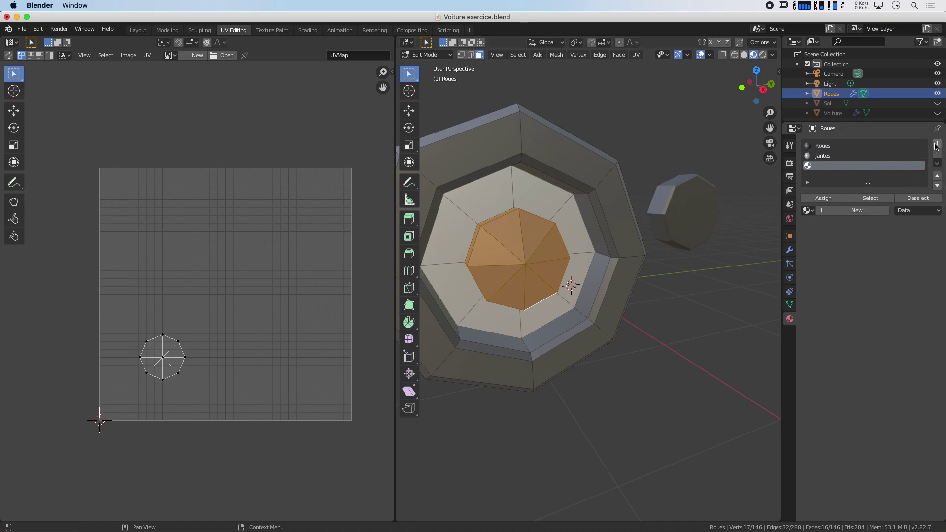
{"action": "left_click", "coordinate": [838, 212]}
{"action": "type", "text": "Vol"}
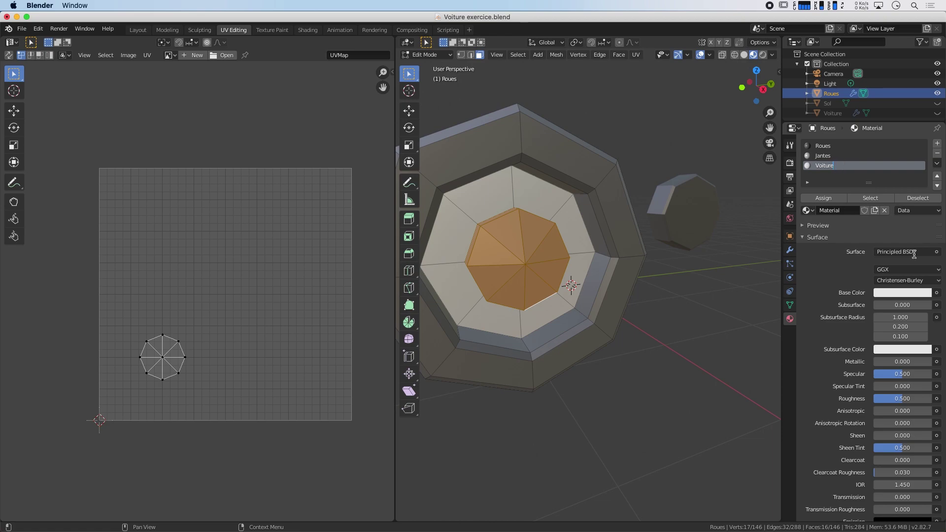
- Drive its Base Color with the Plage de couleurs.jpg image texture and assign it to the hub
{"action": "left_click", "coordinate": [937, 292]}
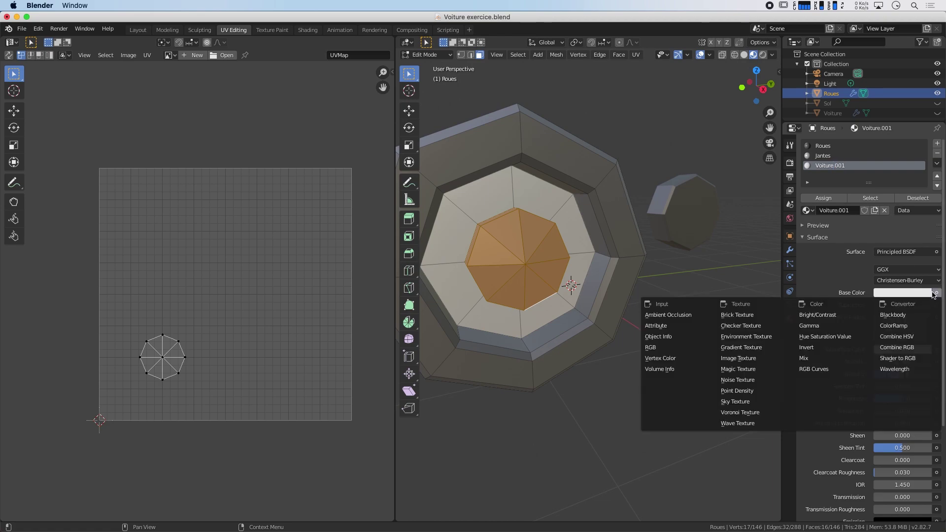
{"action": "left_click", "coordinate": [750, 359]}
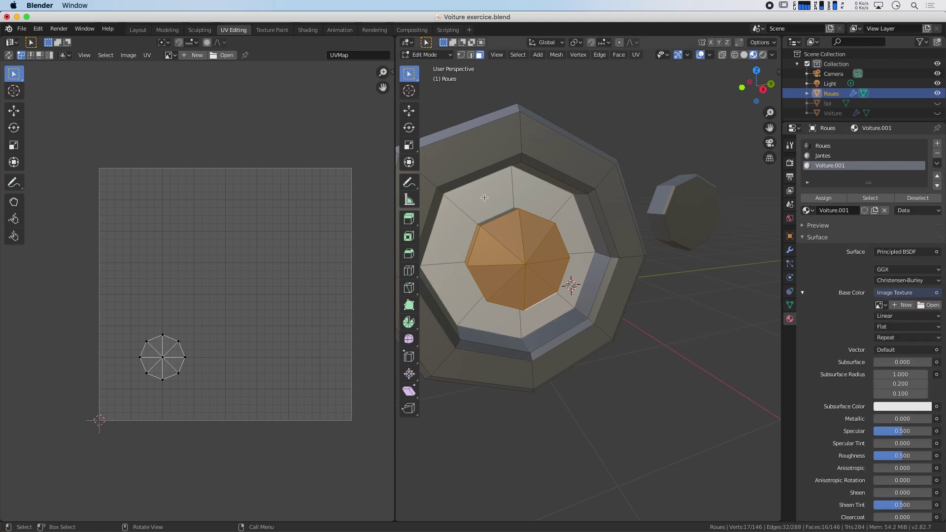
{"action": "left_click", "coordinate": [928, 305]}
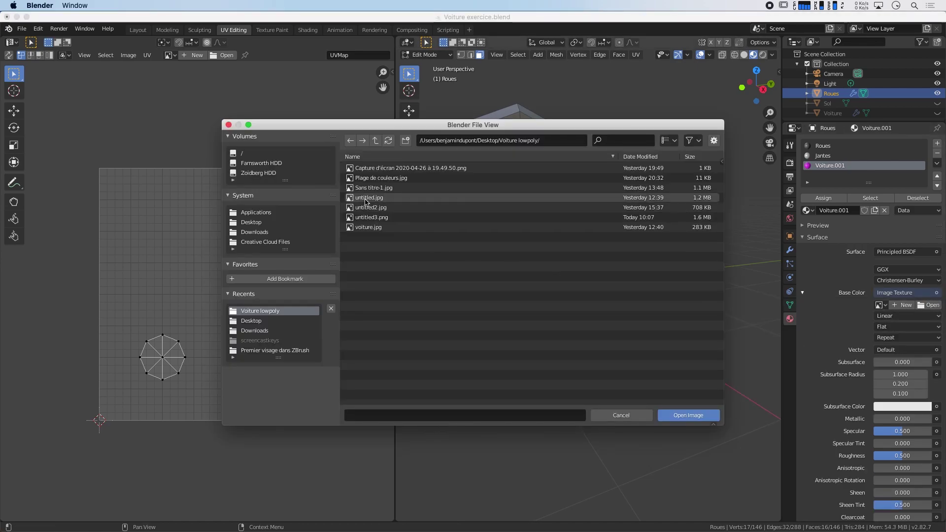
{"action": "left_click", "coordinate": [387, 178]}
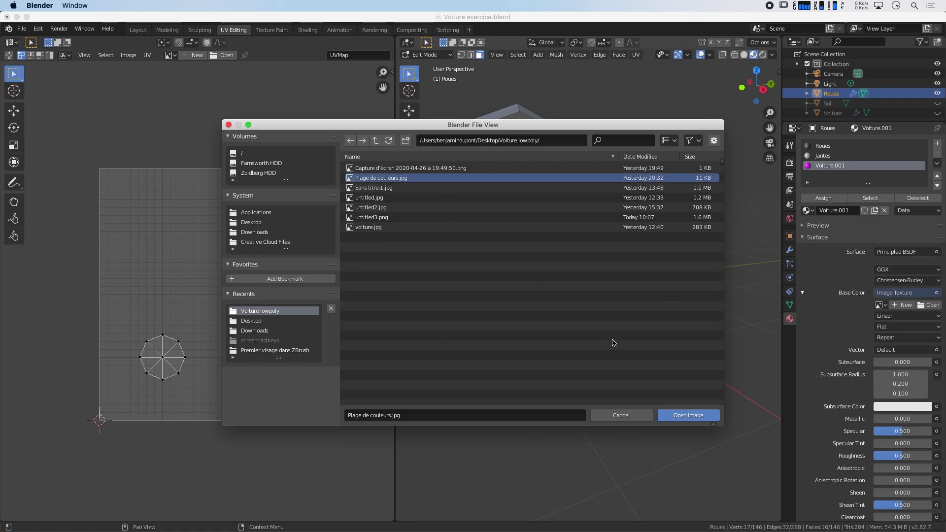
{"action": "left_click", "coordinate": [688, 416]}
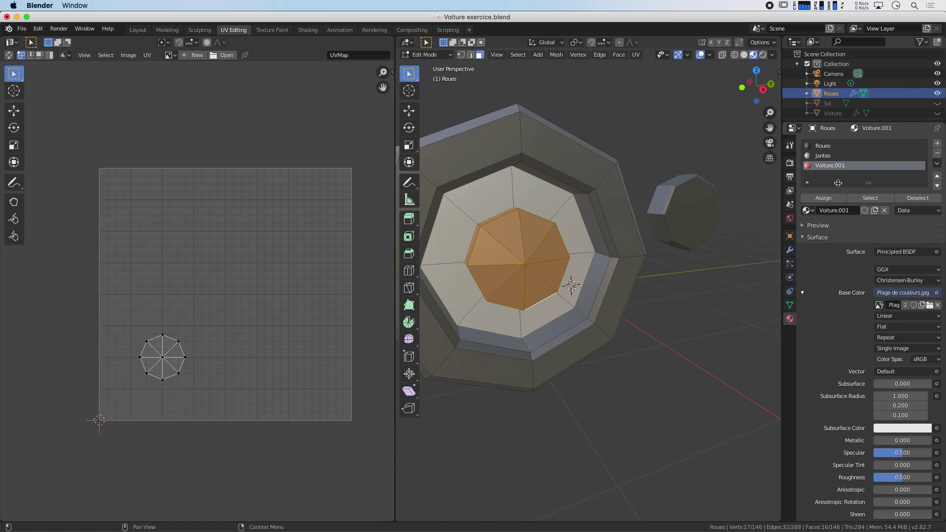
{"action": "left_click", "coordinate": [827, 199]}
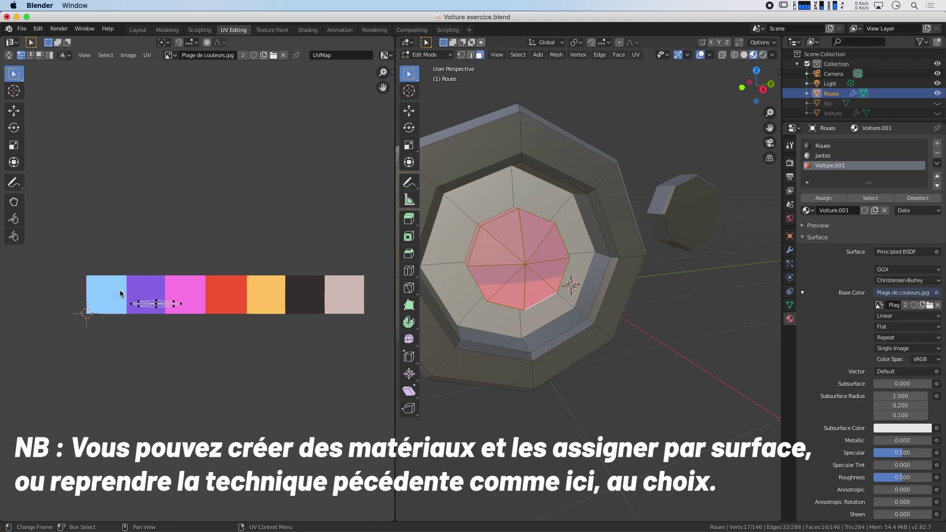
- Shrink the hub's UV island and move it onto the palette's pink swatch
{"action": "left_click_drag", "start_coordinate": [121, 291], "coordinate": [183, 326]}
{"action": "key", "text": "s"}
{"action": "left_click", "coordinate": [230, 313]}
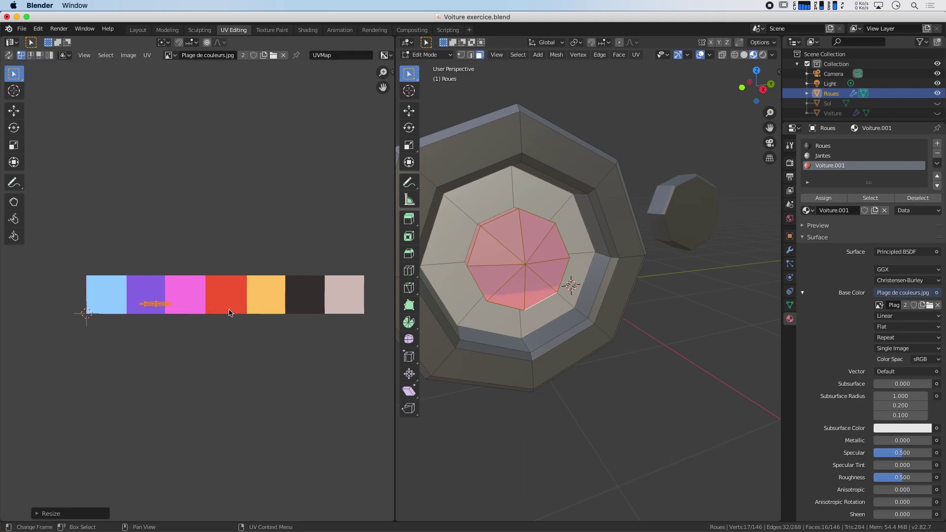
{"action": "key", "text": "g"}
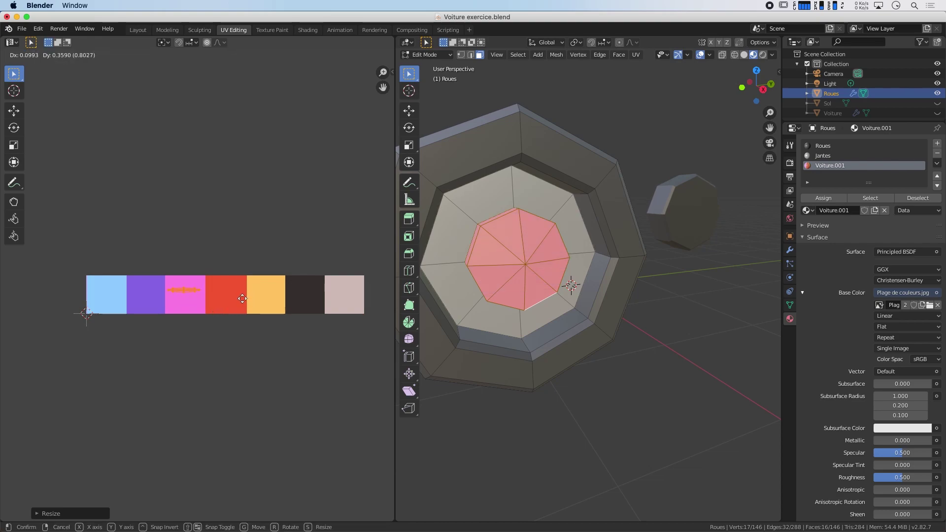
{"action": "left_click", "coordinate": [243, 301]}
{"action": "left_click", "coordinate": [250, 394]}
- Preview the wheels in Rendered shading in Object Mode and inspect the other wheel material
{"action": "middle_click_drag", "start_coordinate": [483, 276], "coordinate": [517, 281]}
{"action": "scroll", "coordinate": [517, 281], "scroll_direction": "down", "scroll_amount": 3}
{"action": "scroll", "coordinate": [517, 280], "scroll_direction": "down", "scroll_amount": 3}
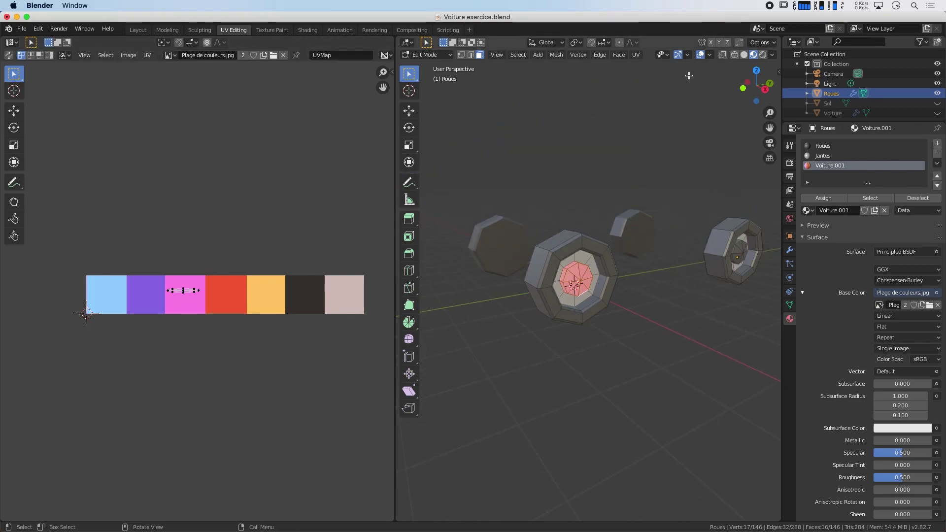
{"action": "left_click", "coordinate": [762, 54]}
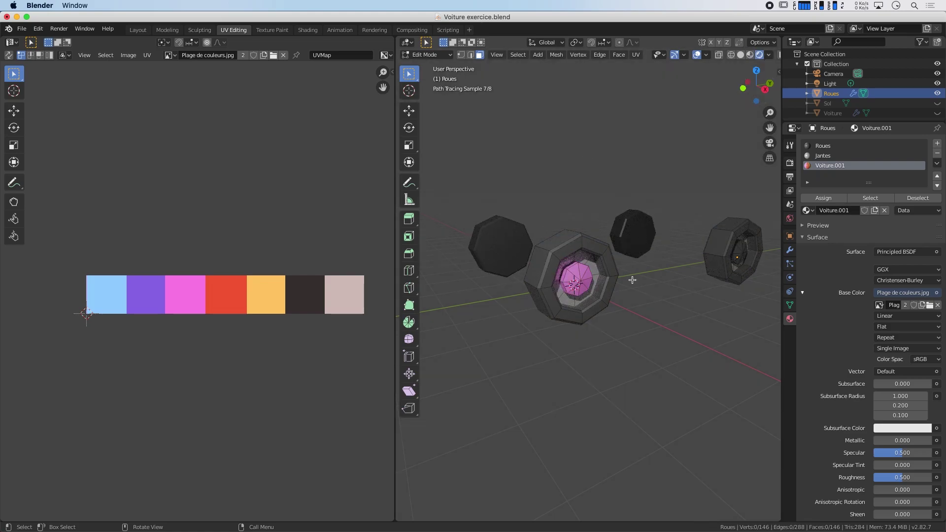
{"action": "key", "text": "Tab"}
{"action": "middle_click_drag", "start_coordinate": [653, 351], "coordinate": [644, 350]}
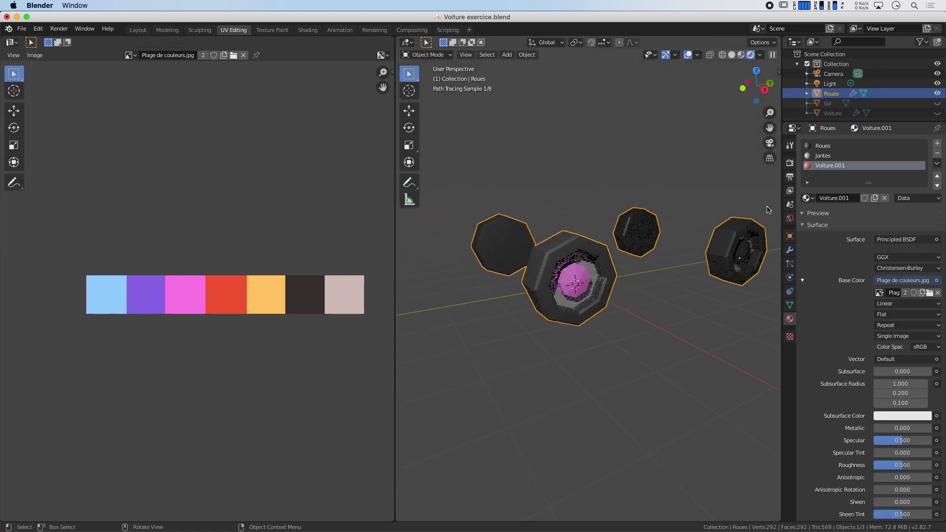
{"action": "left_click", "coordinate": [827, 147]}
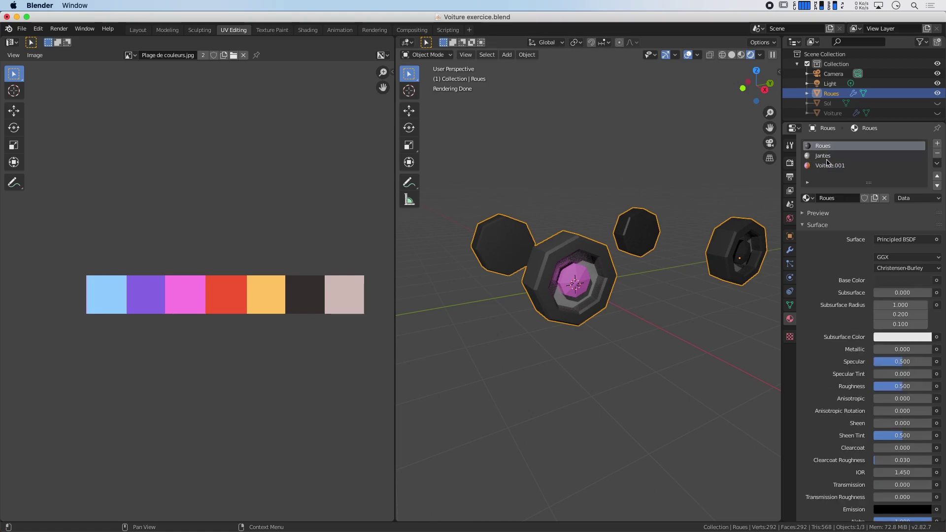
- Compare the Jantes and Roues material settings, then return to Voiture.001
{"action": "left_click", "coordinate": [826, 157]}
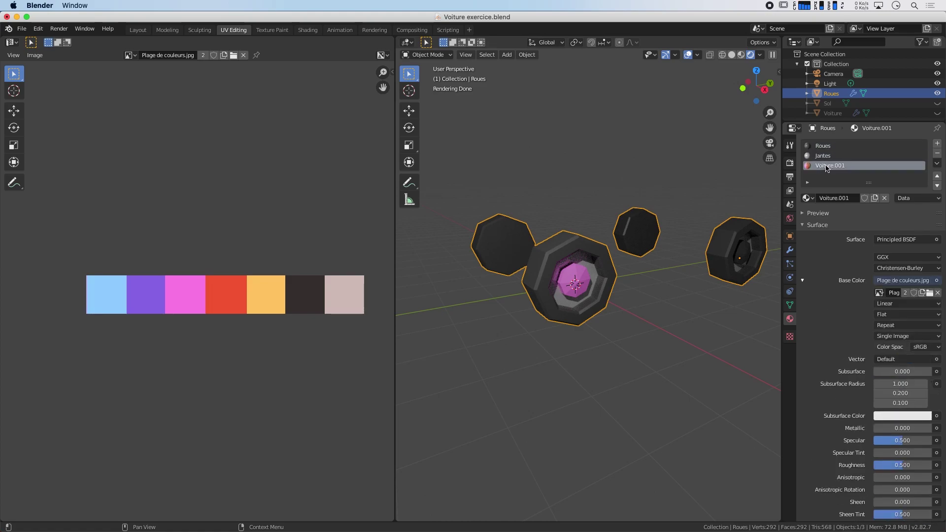
{"action": "left_click", "coordinate": [826, 157]}
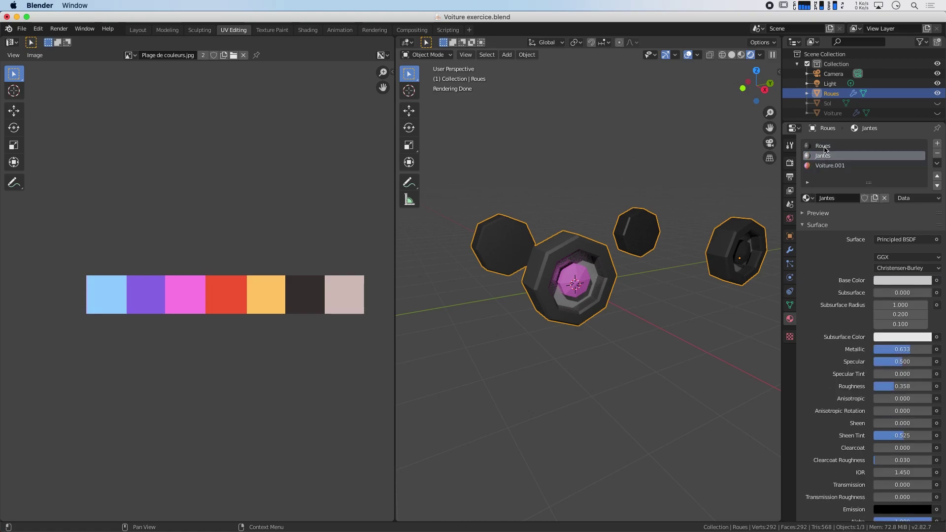
{"action": "left_click", "coordinate": [825, 147]}
{"action": "left_click", "coordinate": [825, 147]}
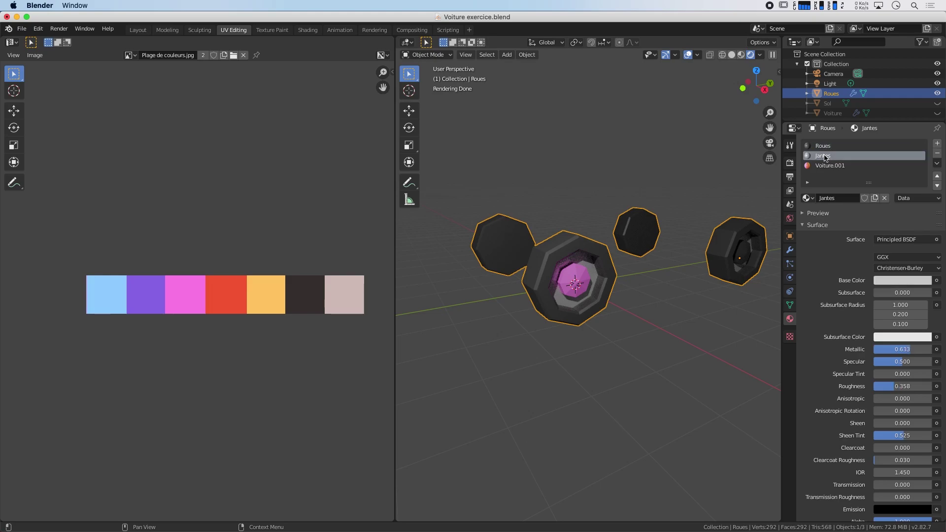
{"action": "left_click", "coordinate": [828, 166]}
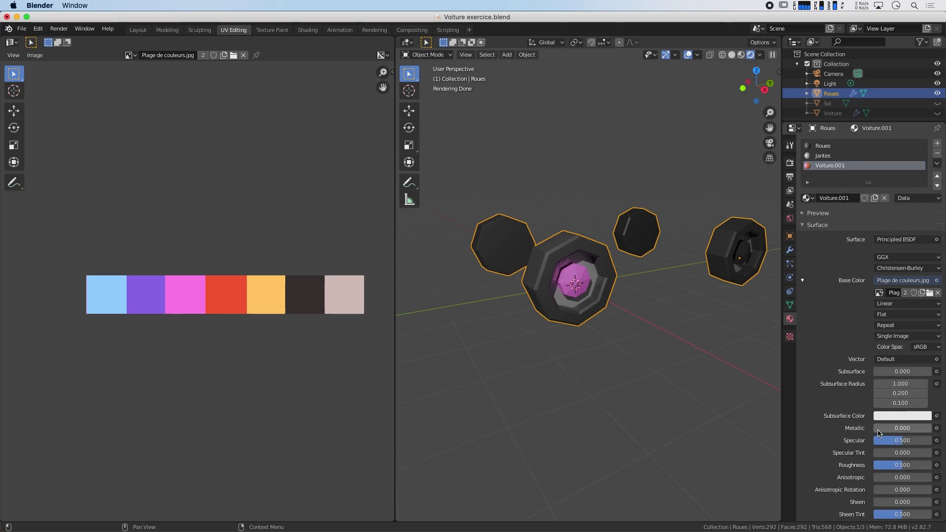
- Set Voiture.001's Metallic to 0.258 and unhide the Sol floor
{"action": "left_click_drag", "start_coordinate": [880, 428], "coordinate": [895, 428]}
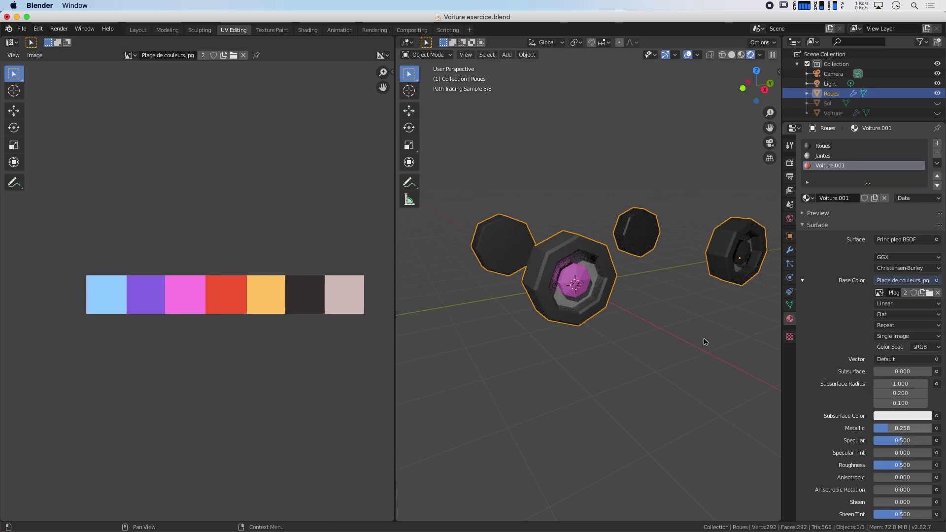
{"action": "scroll", "coordinate": [471, 203], "scroll_direction": "up", "scroll_amount": 5}
{"action": "scroll", "coordinate": [471, 203], "scroll_direction": "up", "scroll_amount": 3}
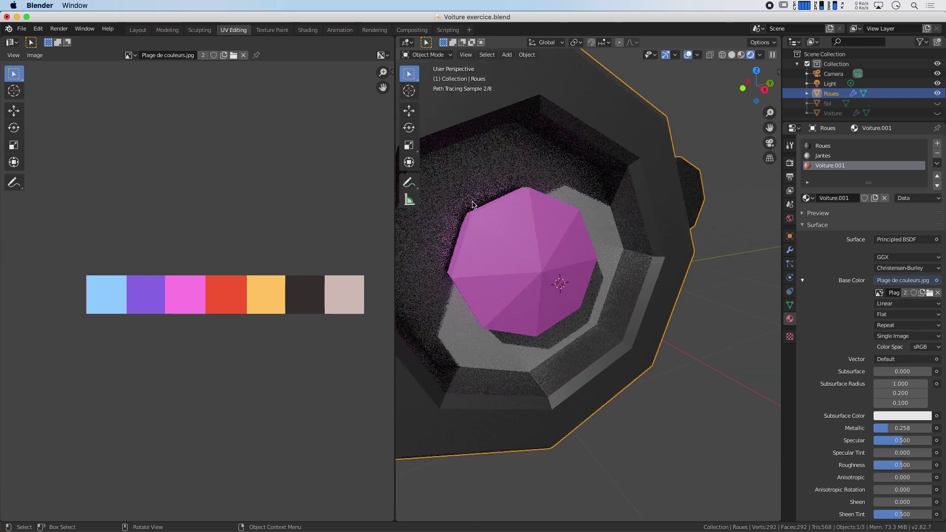
{"action": "scroll", "coordinate": [510, 260], "scroll_direction": "down", "scroll_amount": 4}
{"action": "scroll", "coordinate": [657, 153], "scroll_direction": "down", "scroll_amount": 4}
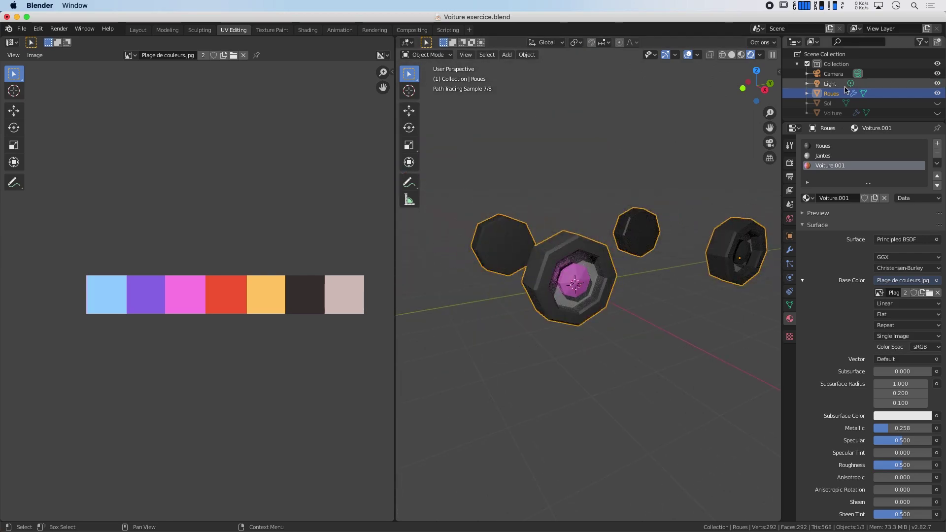
{"action": "left_click", "coordinate": [937, 103]}
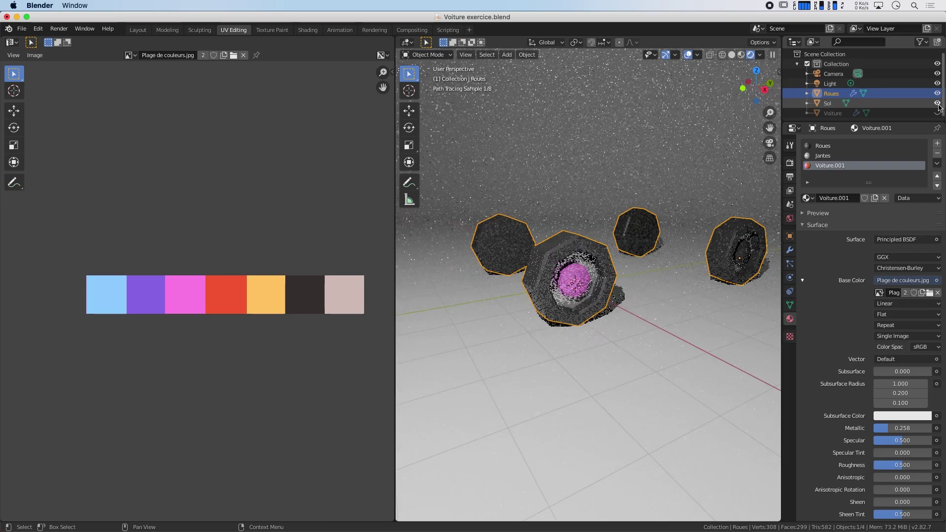
- Select Sol and unhide the Voiture car body in the Outliner
{"action": "left_click", "coordinate": [828, 103]}
{"action": "scroll", "coordinate": [603, 300], "scroll_direction": "down", "scroll_amount": 3}
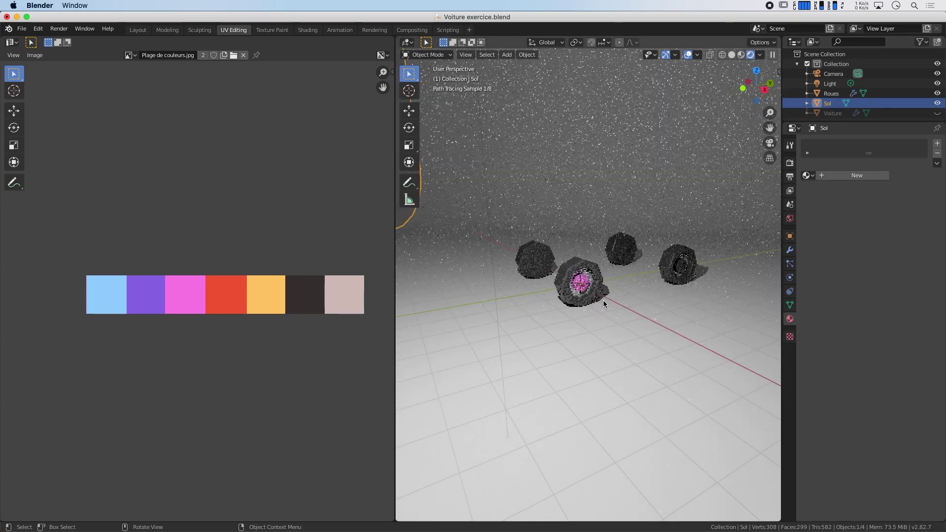
{"action": "left_click", "coordinate": [937, 113]}
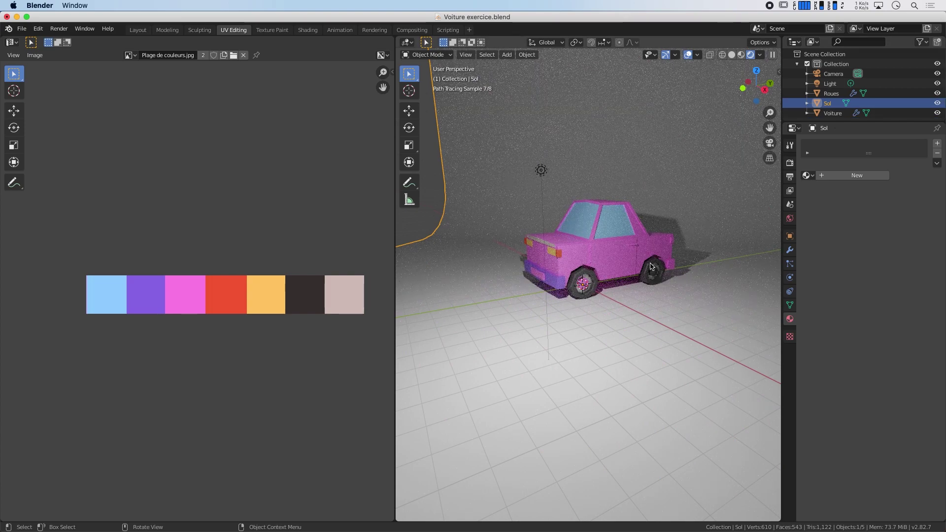
{"action": "middle_click_drag", "start_coordinate": [622, 294], "coordinate": [581, 296]}
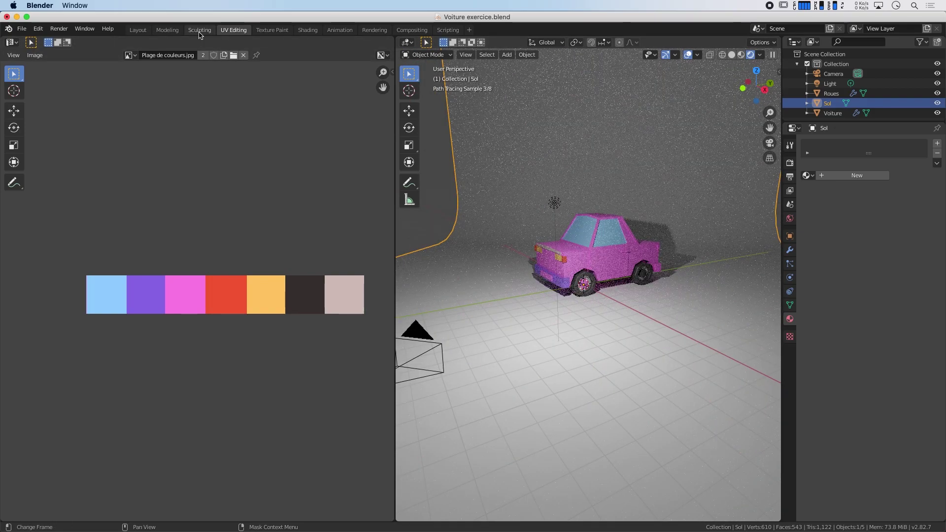
- In Modeling, view the car through the camera in Rendered shading and select the Light
{"action": "left_click", "coordinate": [167, 30]}
{"action": "mouse_move", "coordinate": [464, 270]}
{"action": "middle_mouse_down"}
{"action": "mouse_move", "coordinate": [408, 264]}
{"action": "mouse_move", "coordinate": [451, 253]}
{"action": "middle_mouse_up"}
{"action": "scroll", "coordinate": [451, 253], "scroll_direction": "down", "scroll_amount": 5}
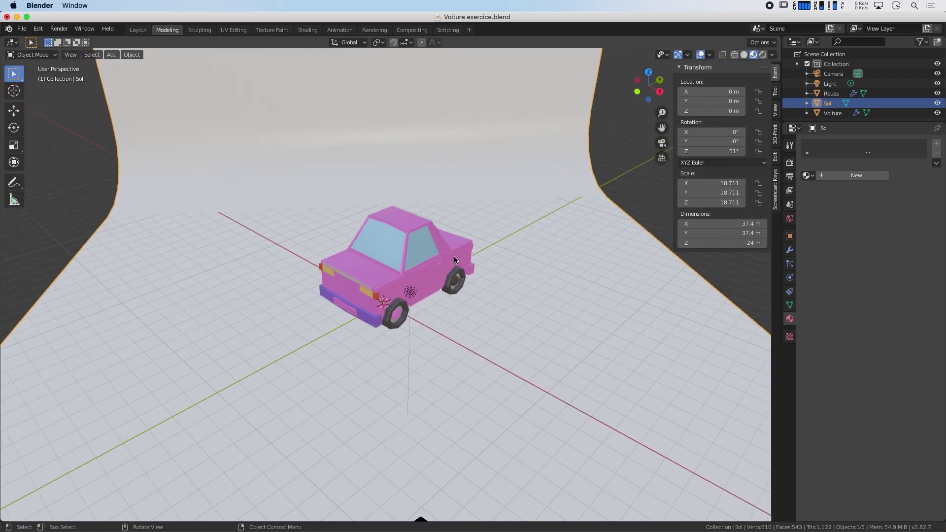
{"action": "key", "text": "KP_0"}
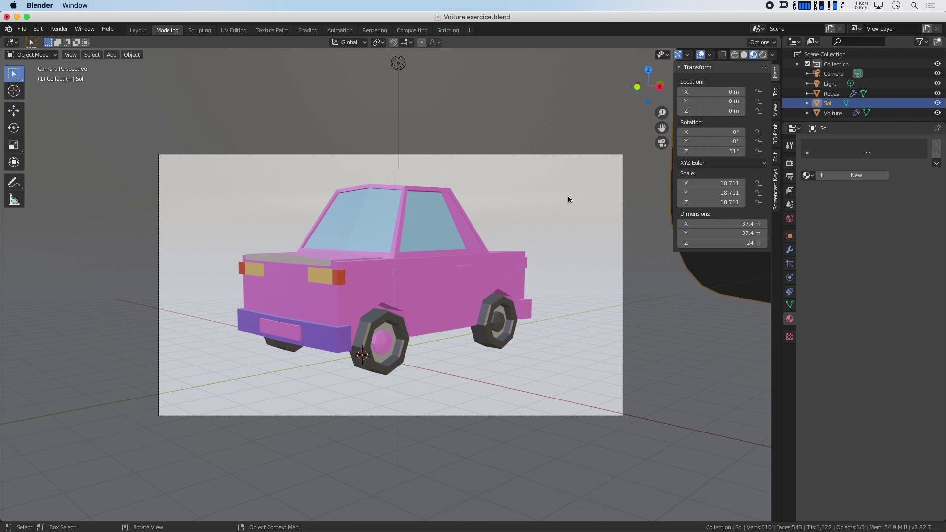
{"action": "scroll", "coordinate": [528, 217], "scroll_direction": "down", "scroll_amount": 2}
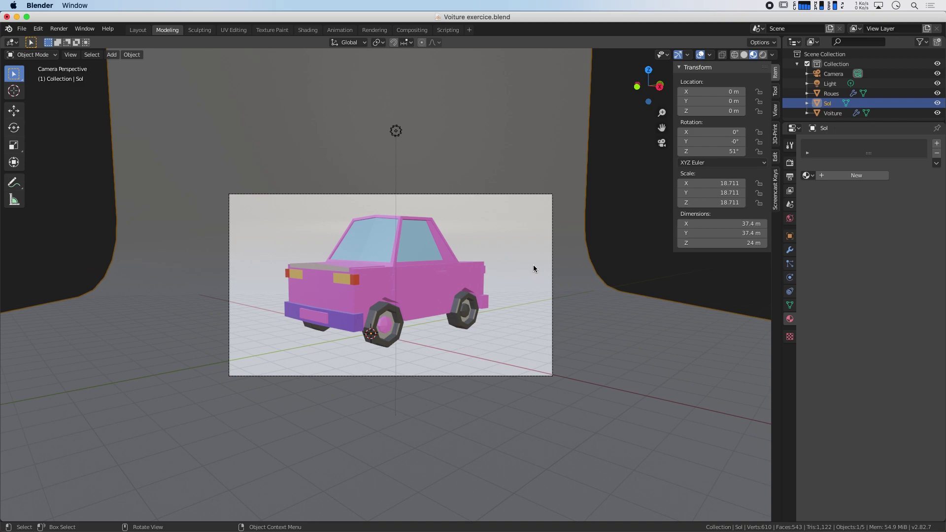
{"action": "left_click", "coordinate": [763, 55]}
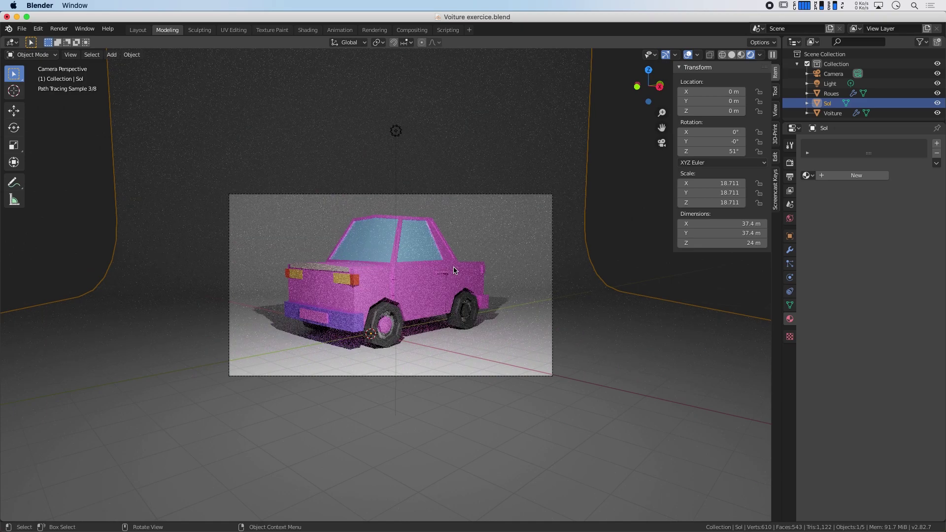
{"action": "left_click", "coordinate": [398, 134]}
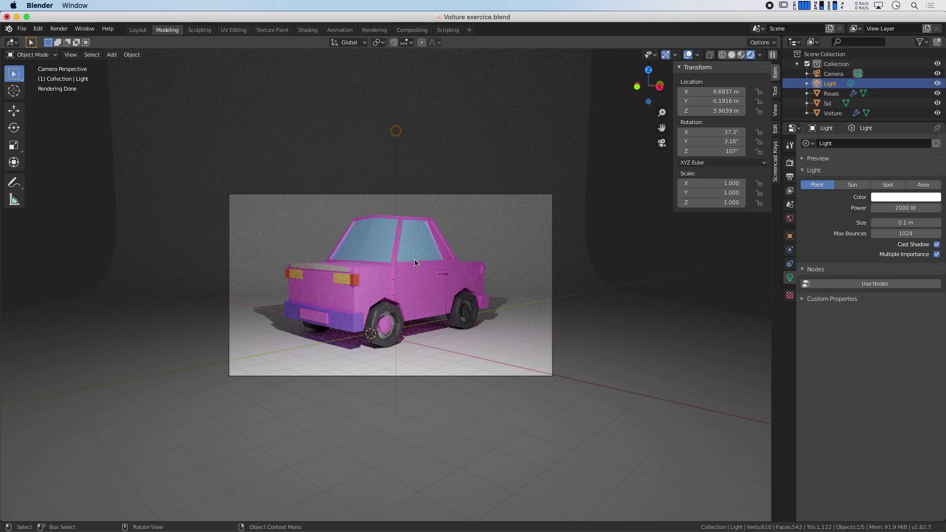
- From the top view, change the point light into an area light
{"action": "scroll", "coordinate": [419, 246], "scroll_direction": "down", "scroll_amount": 3}
{"action": "scroll", "coordinate": [420, 248], "scroll_direction": "down", "scroll_amount": 2}
{"action": "scroll", "coordinate": [419, 250], "scroll_direction": "up", "scroll_amount": 3}
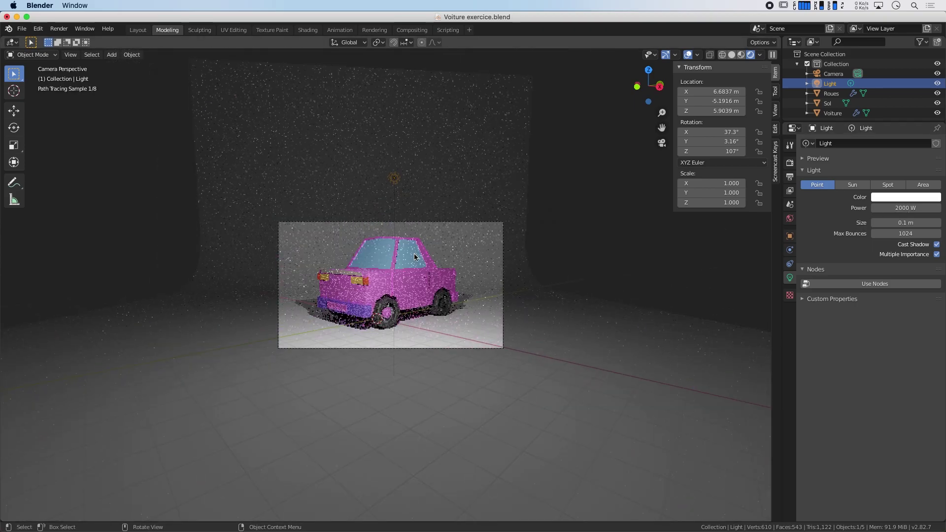
{"action": "key", "text": "KP_7"}
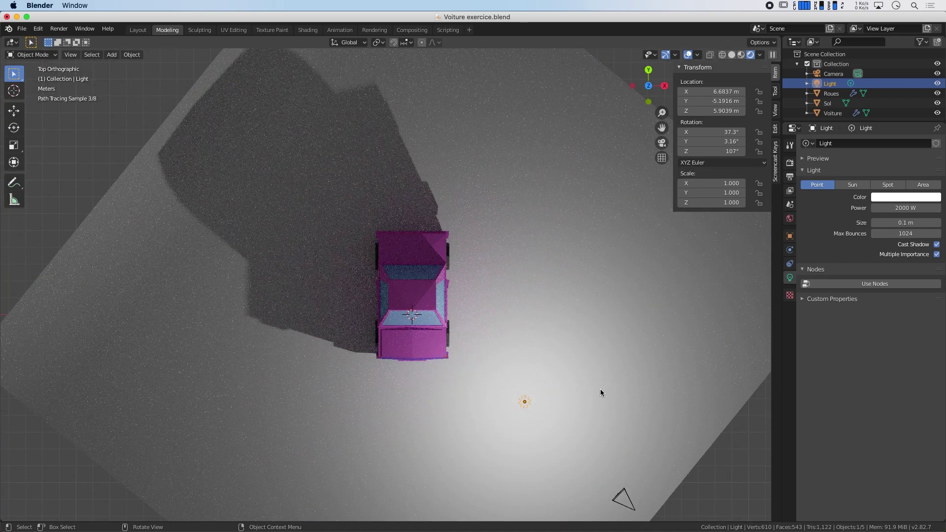
{"action": "left_click", "coordinate": [922, 185]}
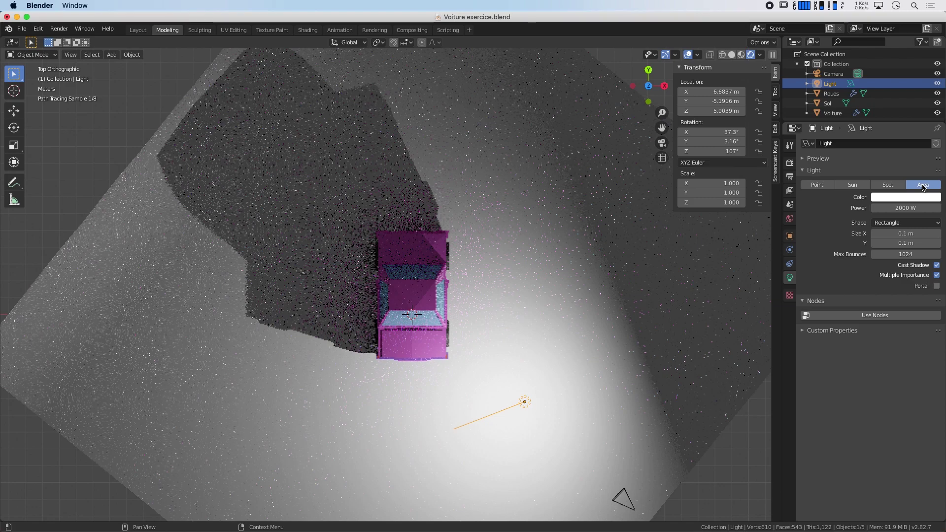
- Make the area light a disk and enlarge its size to 3.69 m
{"action": "mouse_move", "coordinate": [504, 375]}
{"action": "middle_mouse_down"}
{"action": "mouse_move", "coordinate": [503, 263]}
{"action": "mouse_move", "coordinate": [562, 254]}
{"action": "mouse_move", "coordinate": [644, 294]}
{"action": "mouse_move", "coordinate": [612, 317]}
{"action": "mouse_move", "coordinate": [539, 312]}
{"action": "middle_mouse_up"}
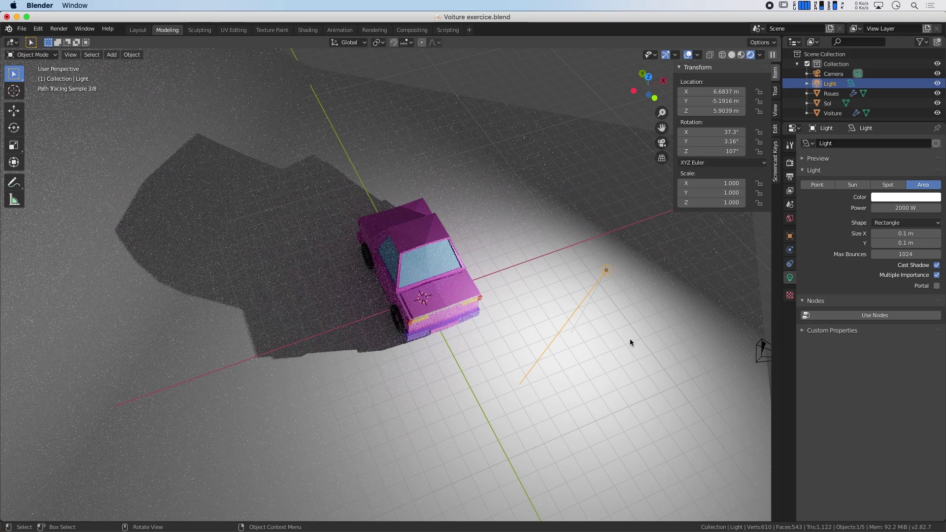
{"action": "middle_click_drag", "start_coordinate": [630, 338], "coordinate": [611, 359]}
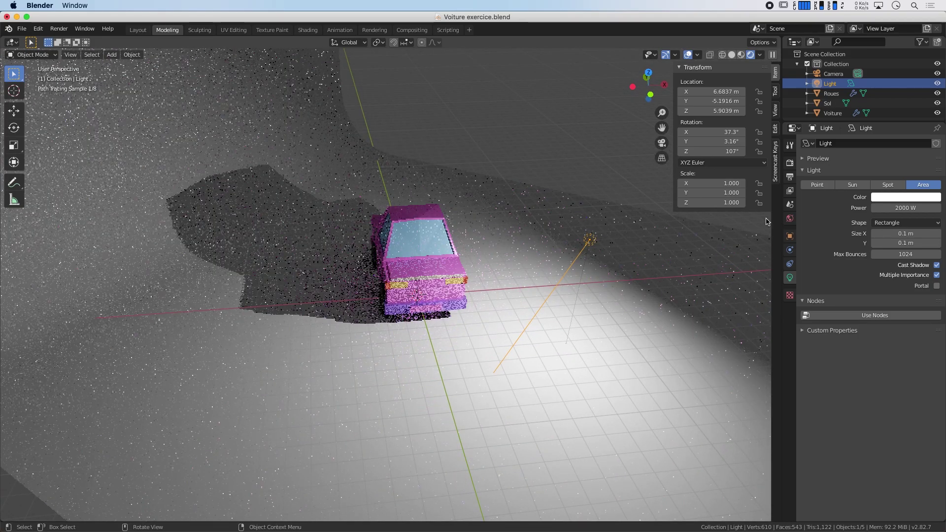
{"action": "left_click", "coordinate": [895, 224]}
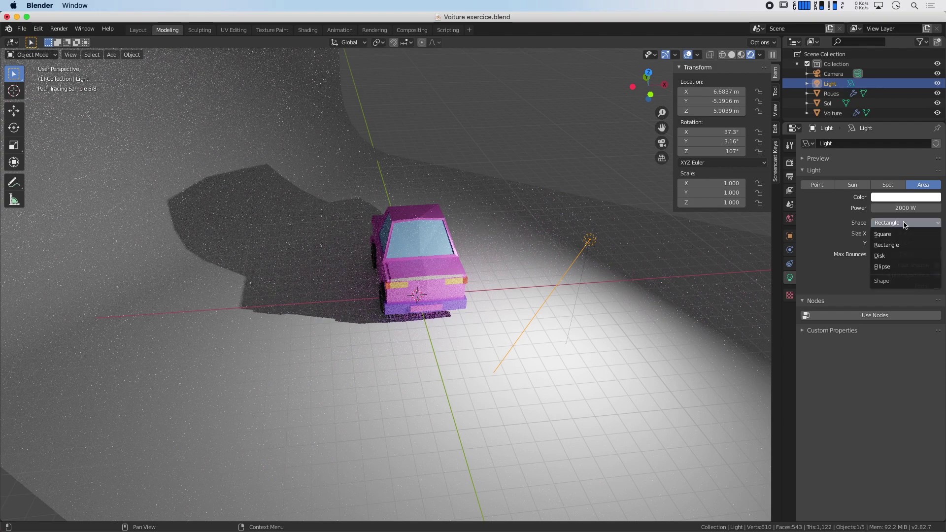
{"action": "left_click", "coordinate": [889, 256]}
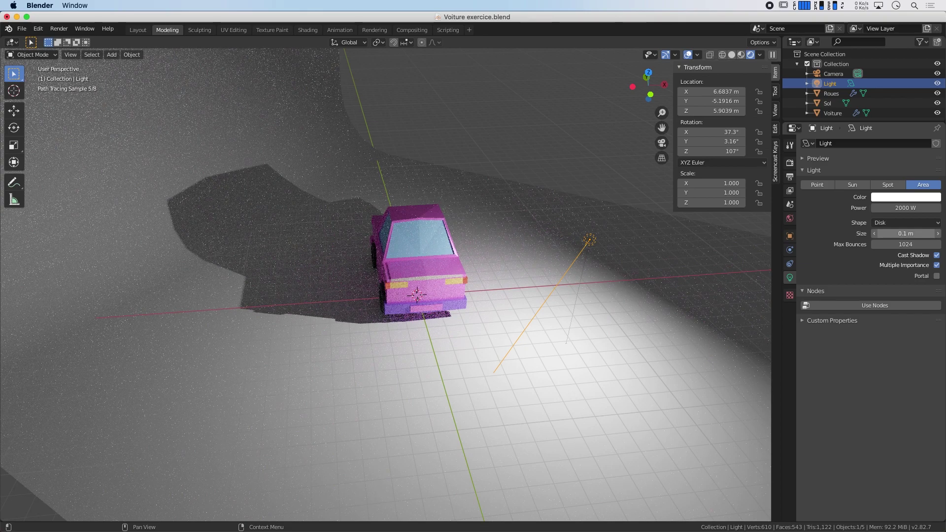
{"action": "left_click_drag", "start_coordinate": [905, 234], "coordinate": [927, 234]}
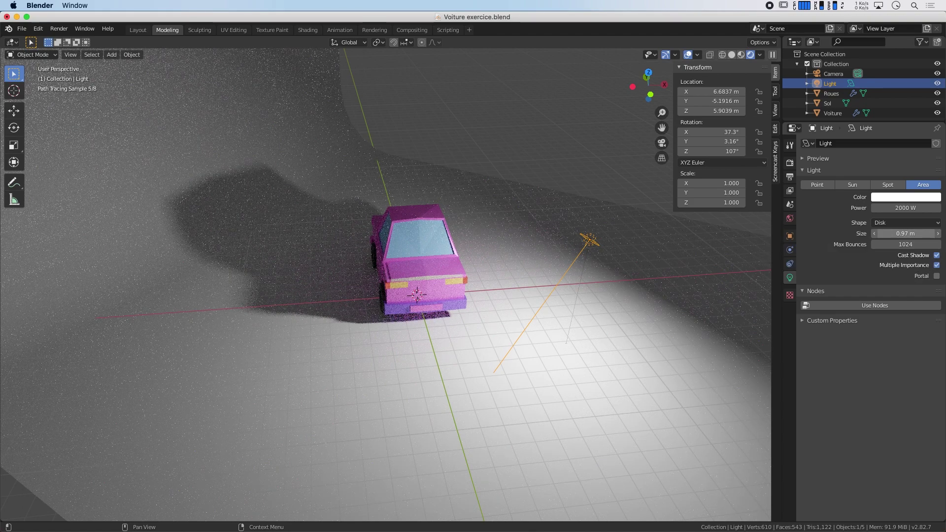
{"action": "left_click_drag", "start_coordinate": [906, 234], "coordinate": [942, 234]}
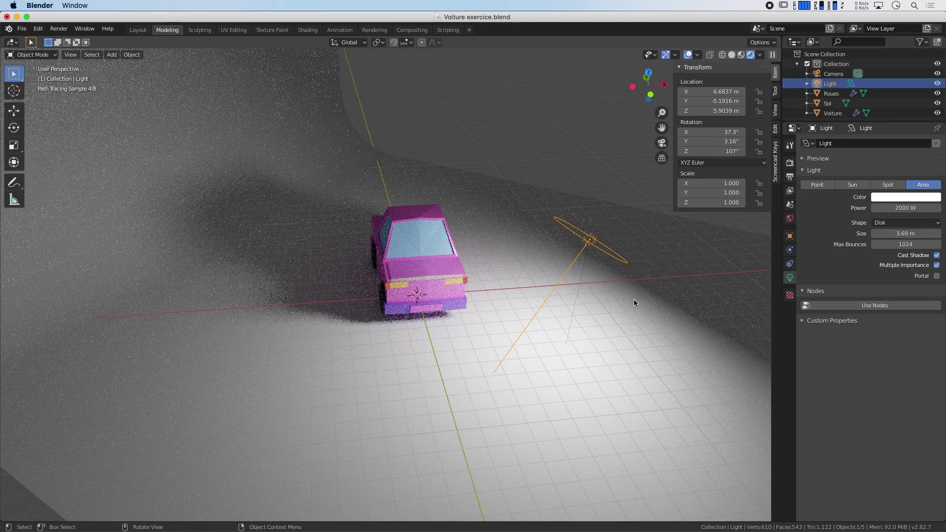
- Rotate the disk light to X -29.5°, Y -73.4°, Z 183°, aiming at the car, then view through the camera
{"action": "key", "text": "KP_1"}
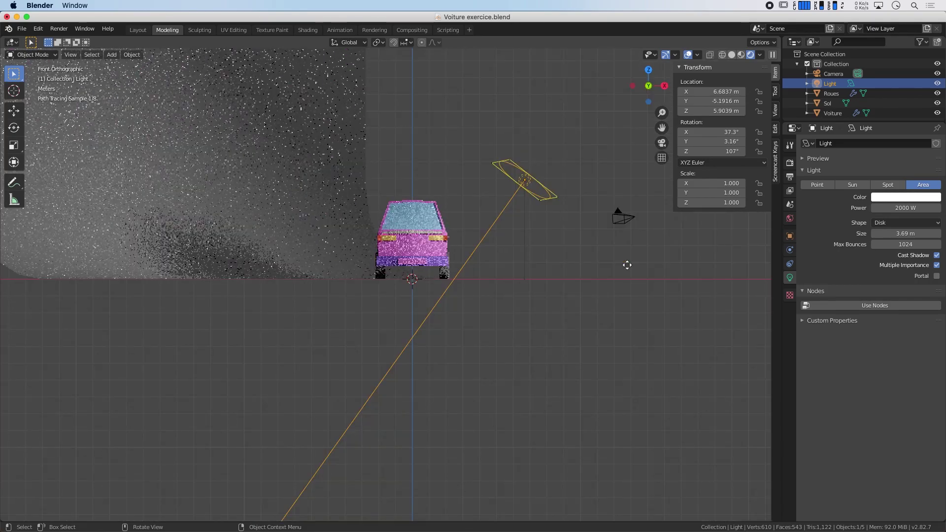
{"action": "key", "text": "r"}
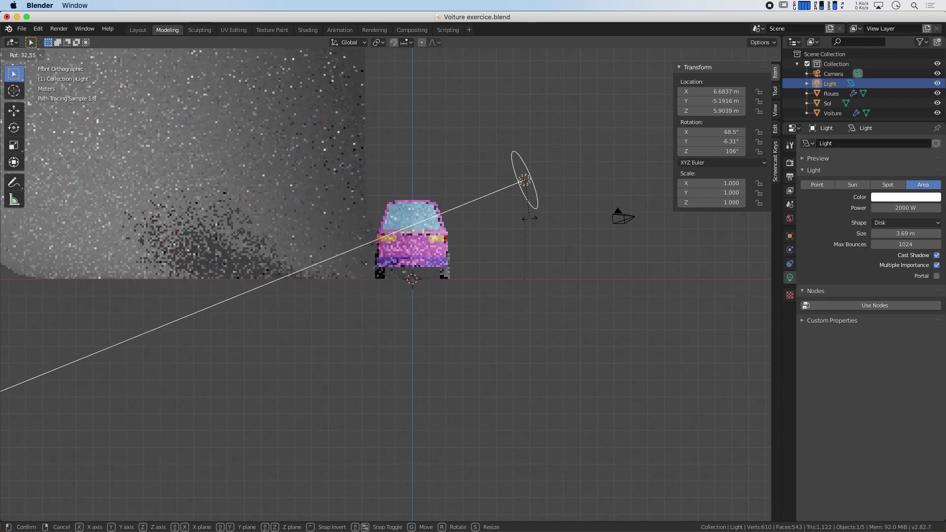
{"action": "left_click", "coordinate": [534, 225]}
{"action": "key", "text": "KP_3"}
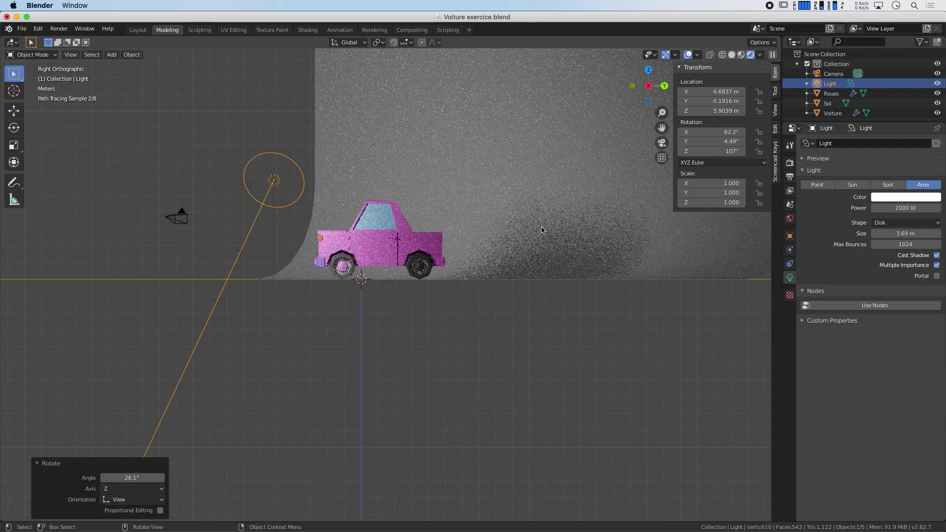
{"action": "key", "text": "r"}
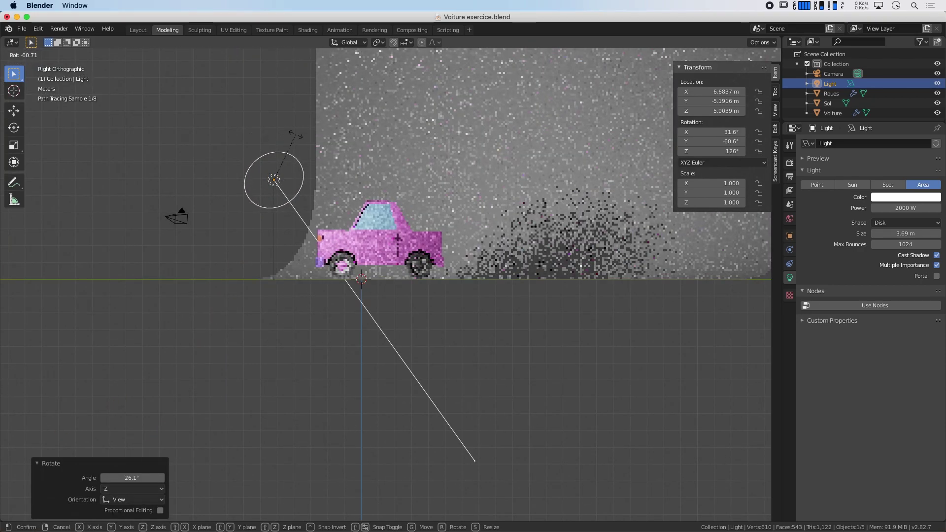
{"action": "left_click", "coordinate": [268, 143]}
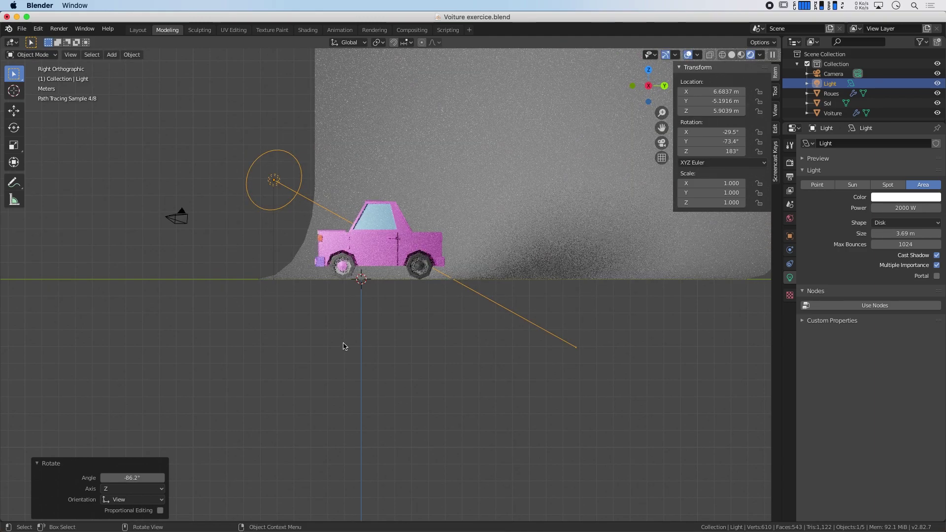
{"action": "key", "text": "KP_0"}
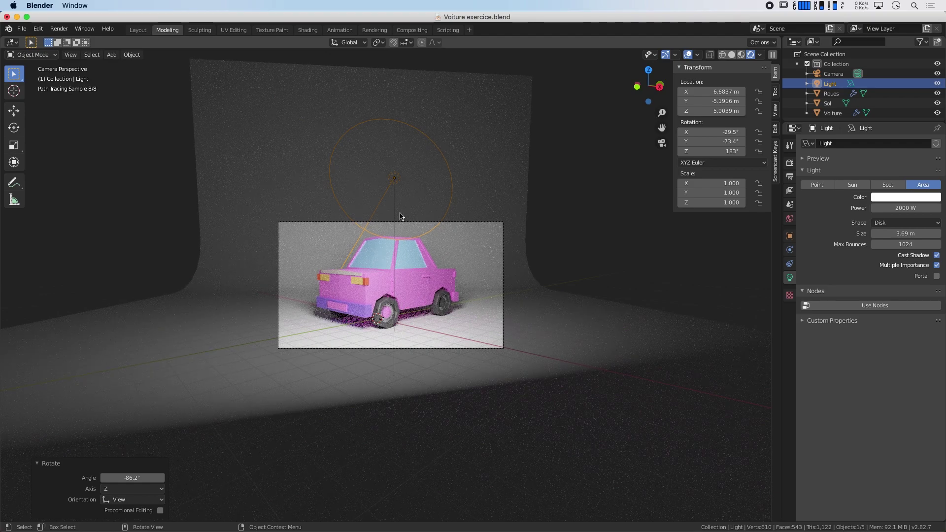
- Raise the disk light's power to 1500 W, then to 2000 W
{"action": "left_click", "coordinate": [915, 208]}
{"action": "type", "text": "1500"}
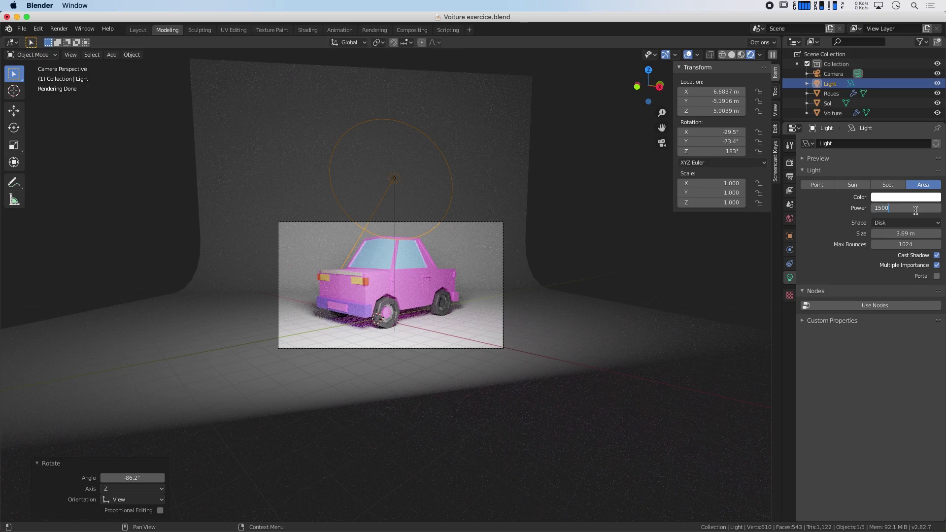
{"action": "key", "text": "Return"}
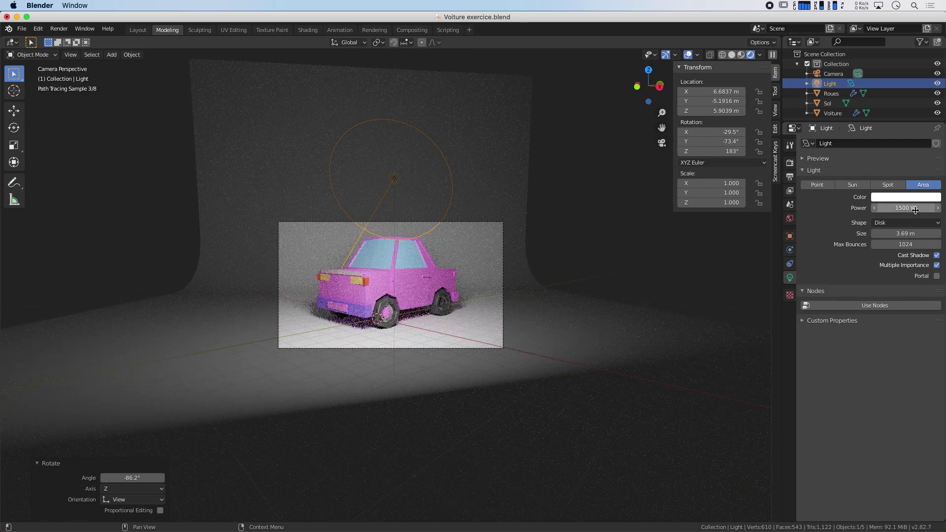
{"action": "left_click", "coordinate": [915, 209]}
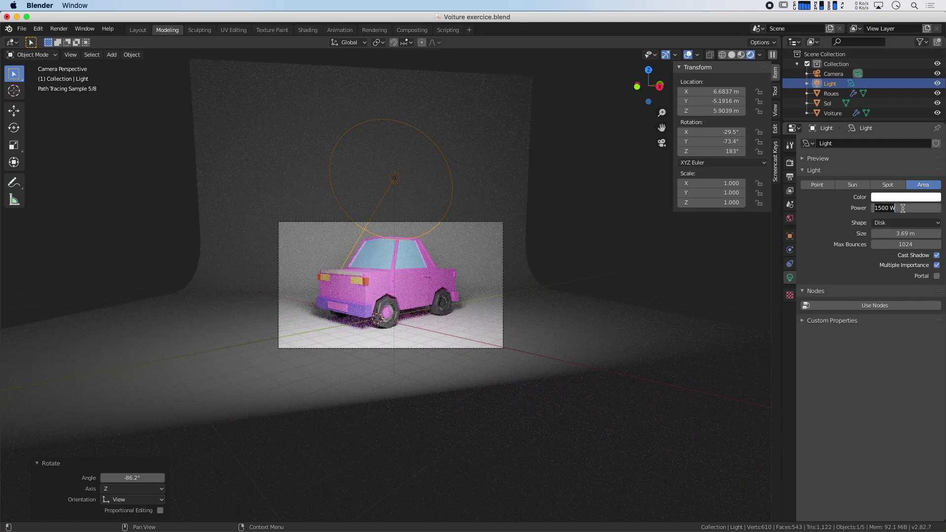
{"action": "type", "text": "200"}
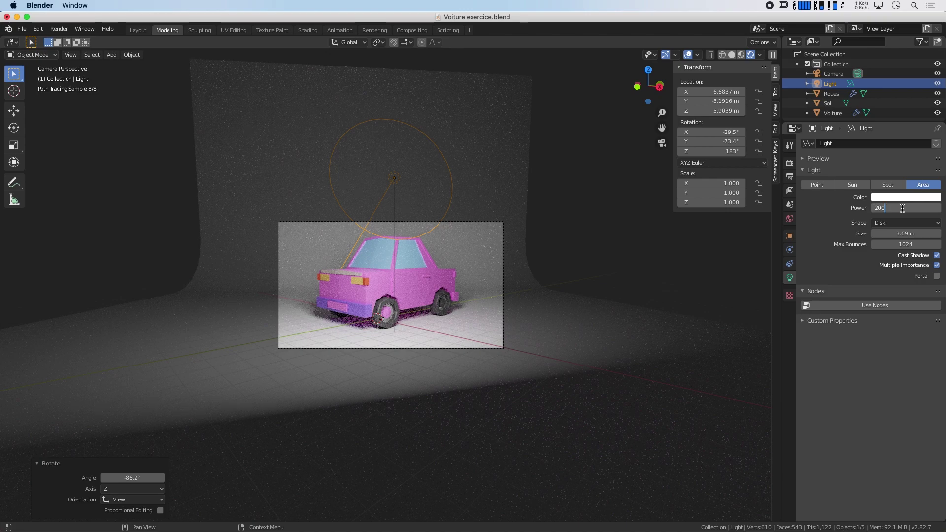
{"action": "type", "text": "0"}
{"action": "key", "text": "Return"}
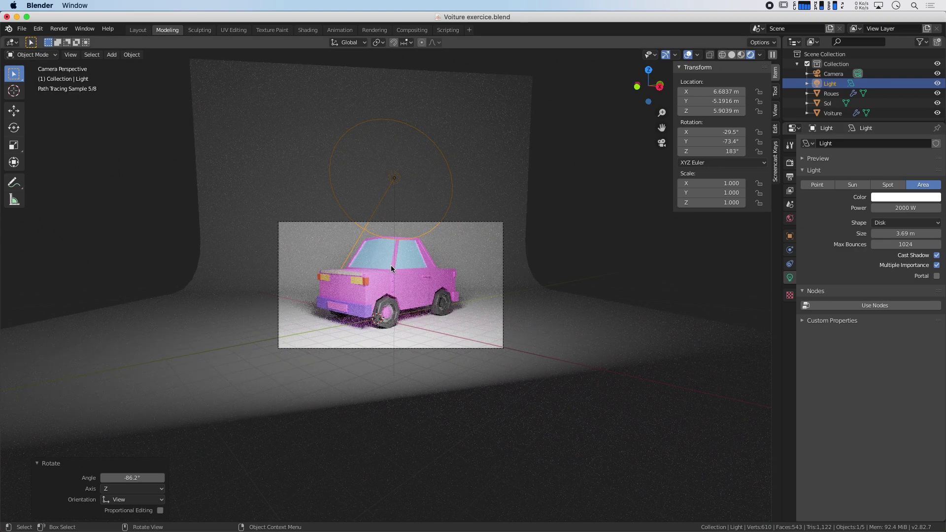
- In Material Preview shading, select the area light and look down from the top view
{"action": "left_click", "coordinate": [742, 55]}
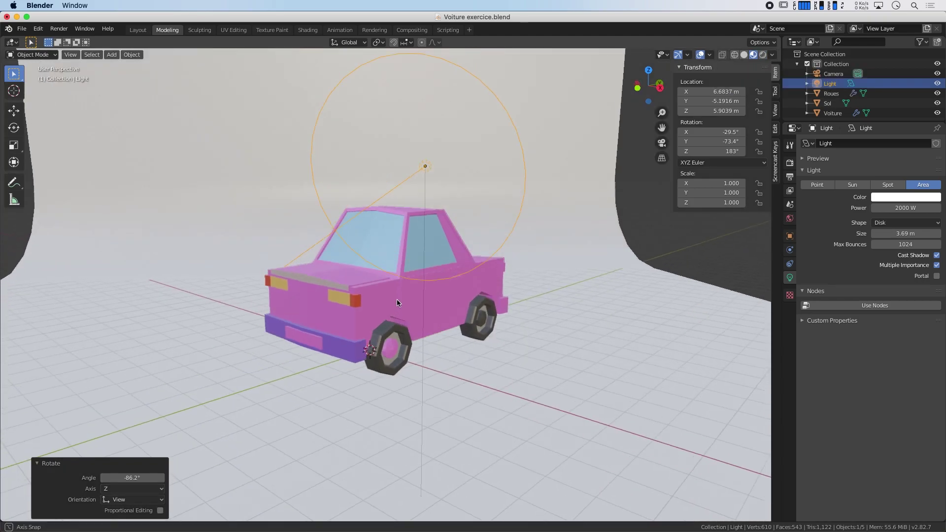
{"action": "middle_click_drag", "start_coordinate": [397, 299], "coordinate": [406, 312]}
{"action": "scroll", "coordinate": [405, 311], "scroll_direction": "down", "scroll_amount": 6}
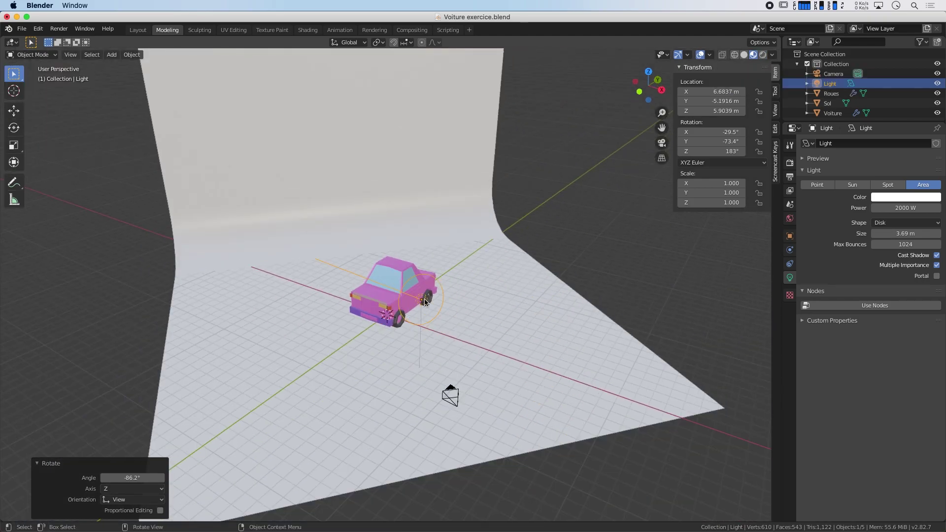
{"action": "left_click", "coordinate": [424, 301]}
{"action": "left_click", "coordinate": [426, 326]}
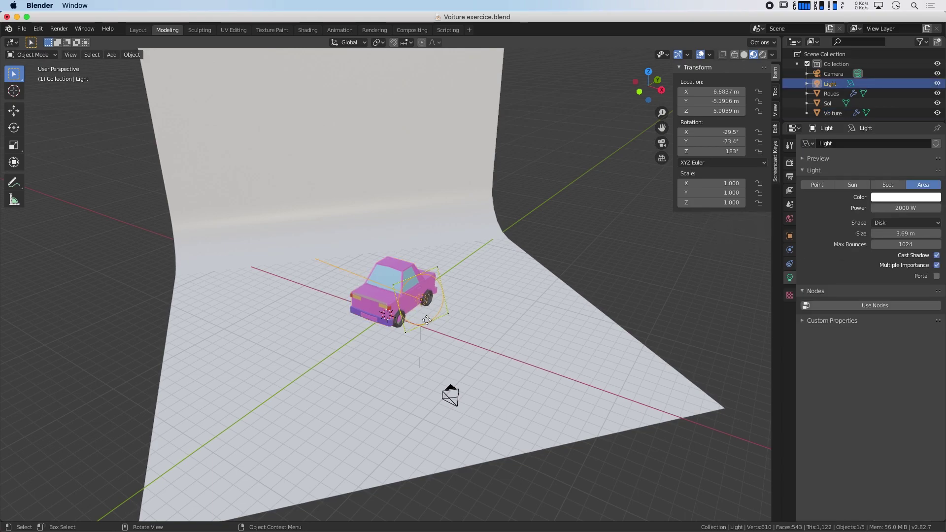
{"action": "middle_click_drag", "start_coordinate": [425, 326], "coordinate": [465, 309]}
{"action": "key", "text": "KP_7"}
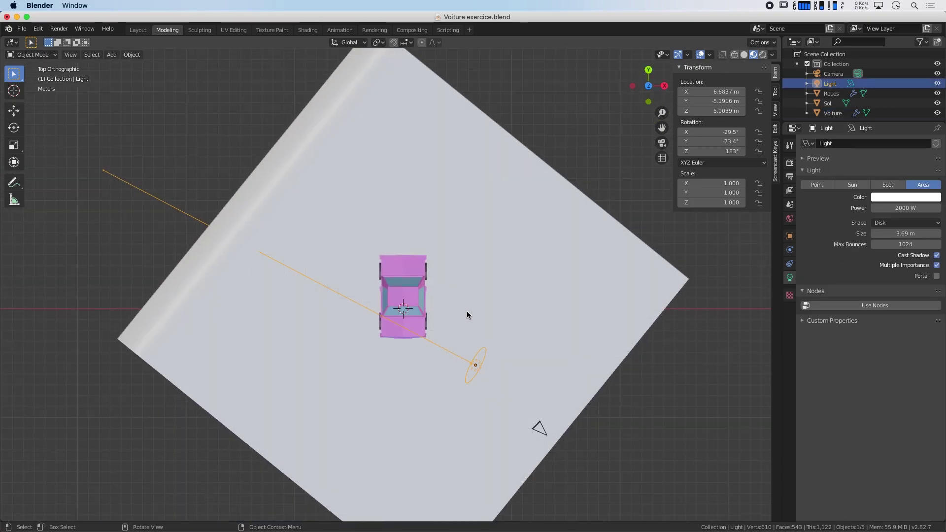
- Duplicate the area light and place the copy on the car's other side, rotated toward it
{"action": "key", "text": "shift+d"}
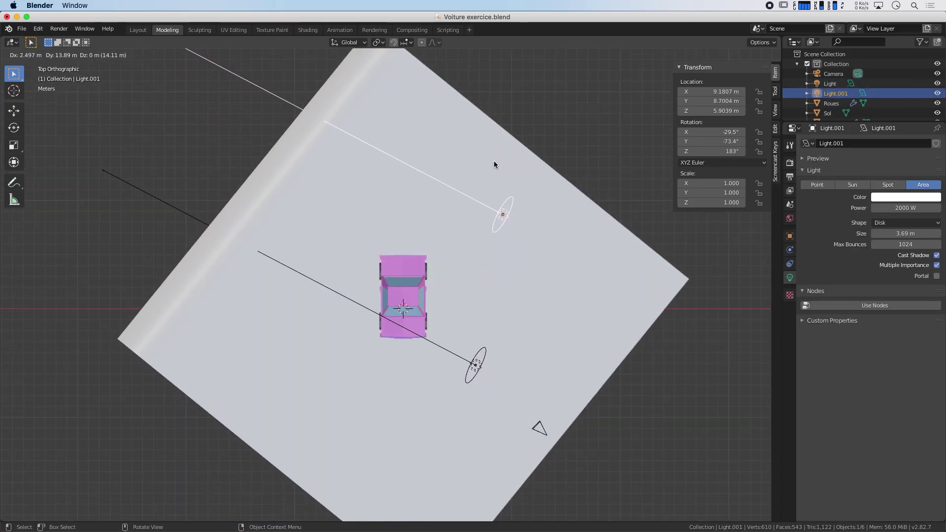
{"action": "left_click", "coordinate": [493, 160]}
{"action": "key", "text": "r"}
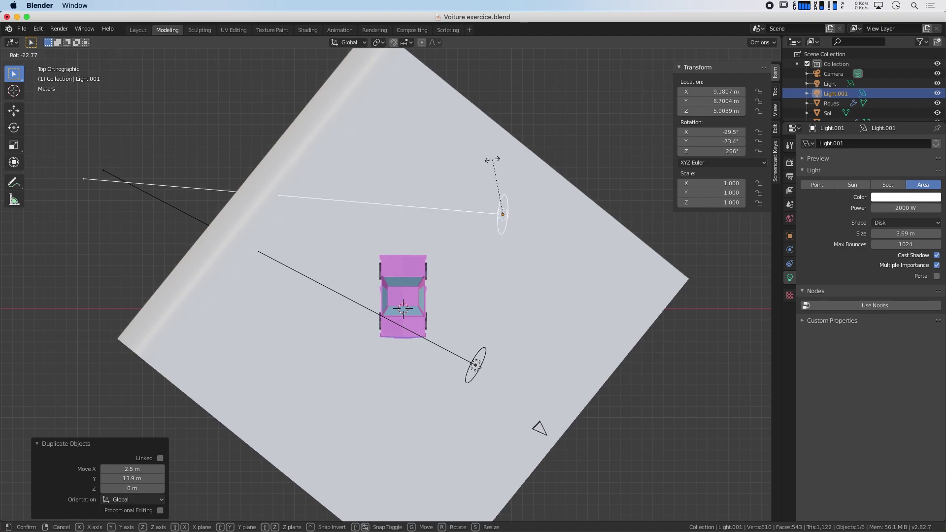
{"action": "left_click", "coordinate": [440, 160]}
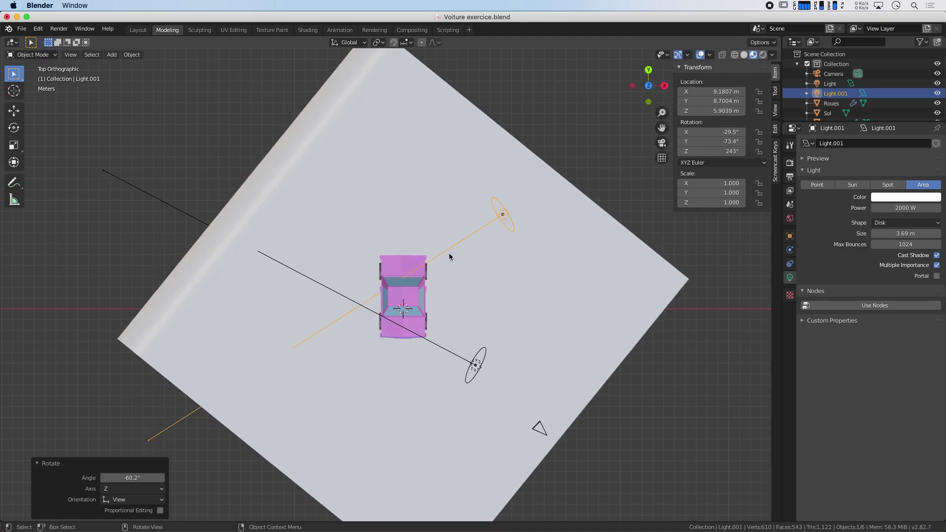
{"action": "key", "text": "g"}
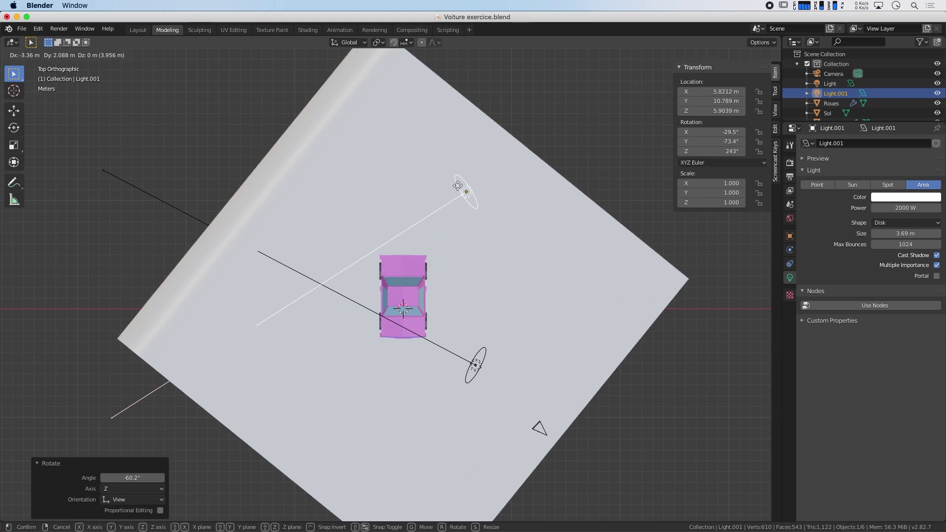
{"action": "left_click", "coordinate": [463, 171]}
{"action": "key", "text": "r"}
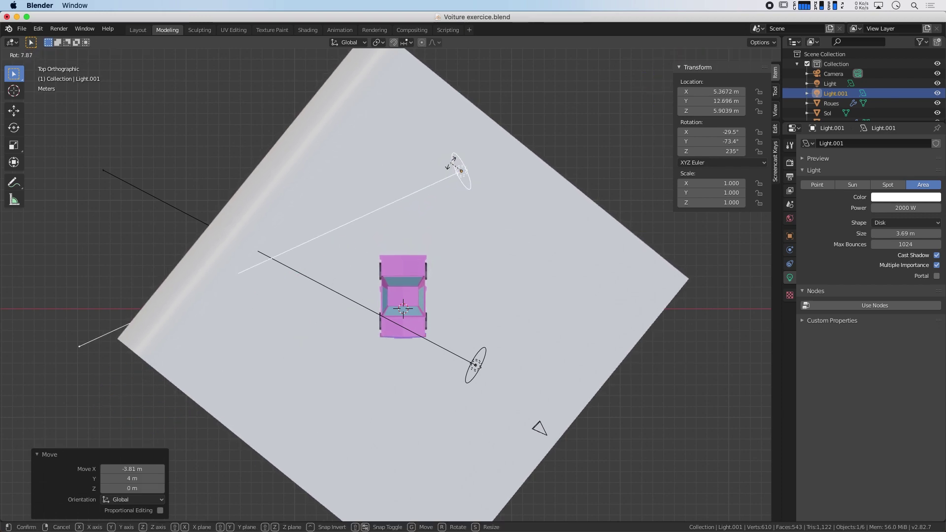
{"action": "left_click", "coordinate": [398, 172]}
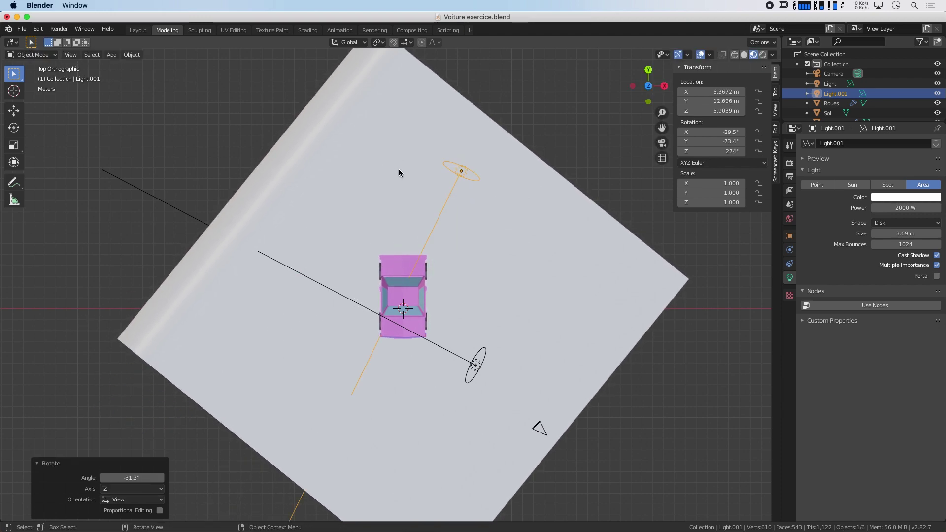
- Set Light.001's power to 1000 W and preview it in Rendered shading
{"action": "double_click", "coordinate": [882, 208]}
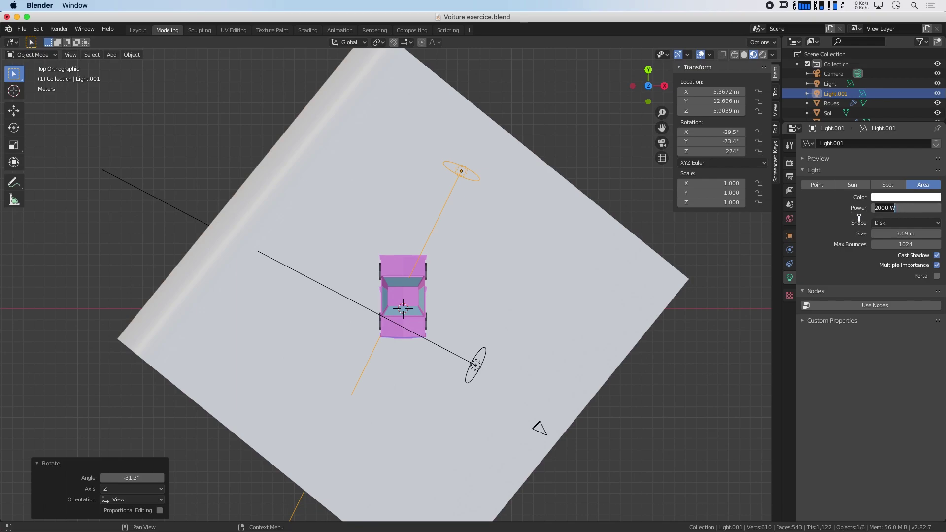
{"action": "type", "text": "100"}
{"action": "key", "text": "Return"}
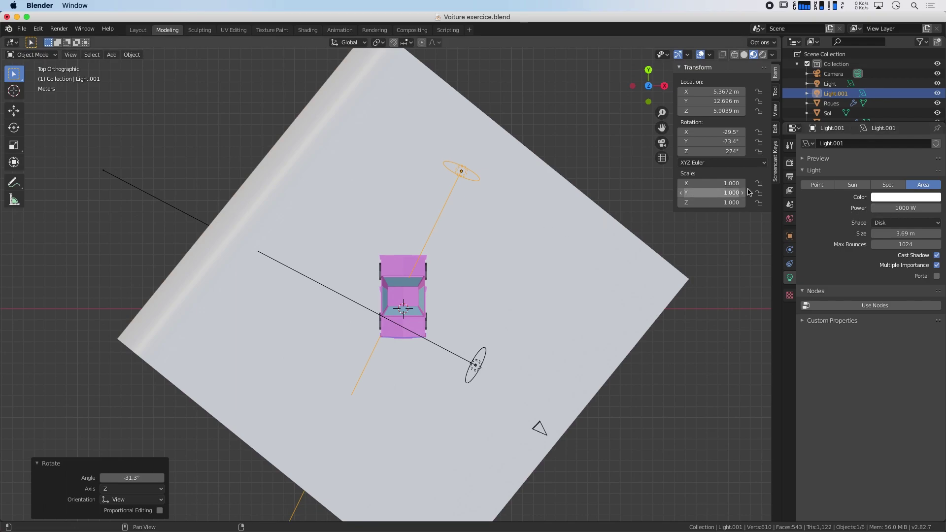
{"action": "left_click", "coordinate": [764, 54]}
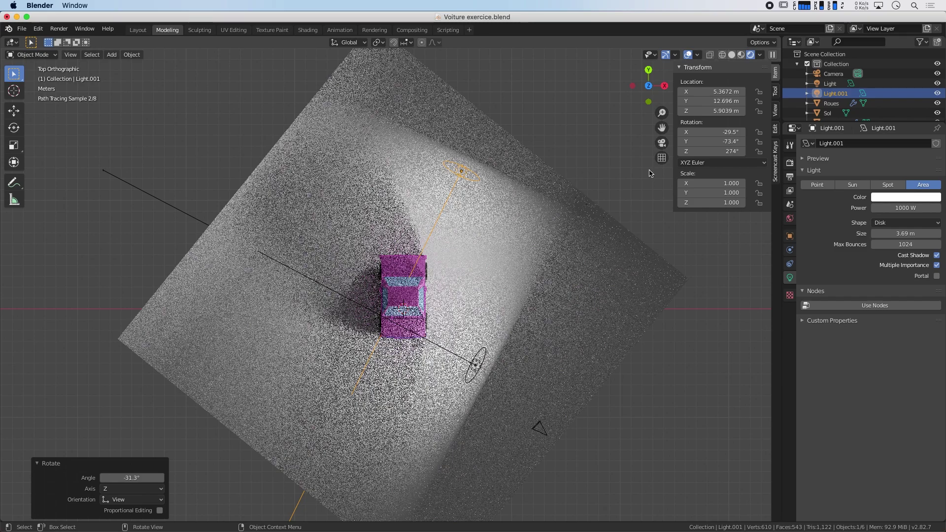
- Look through the scene camera and zoom into its frame to see both lights
{"action": "key", "text": "KP_0"}
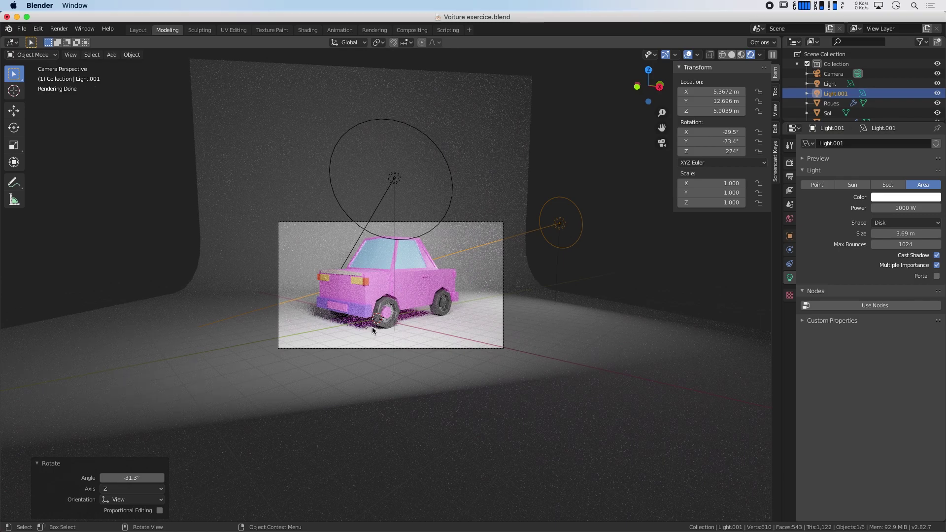
{"action": "scroll", "coordinate": [371, 327], "scroll_direction": "up", "scroll_amount": 3}
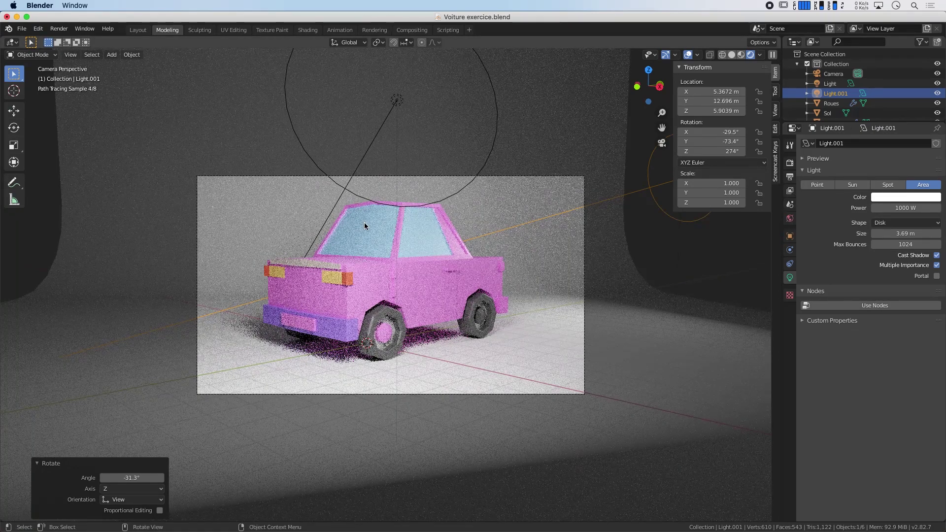
- In Render Properties' Color Management, set the view transform to Filmic
{"action": "left_click", "coordinate": [791, 177]}
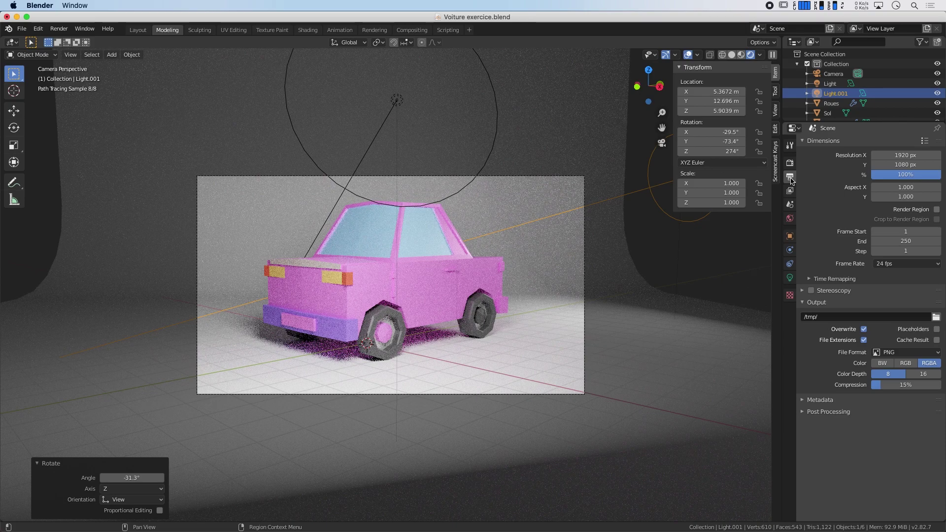
{"action": "left_click", "coordinate": [790, 163]}
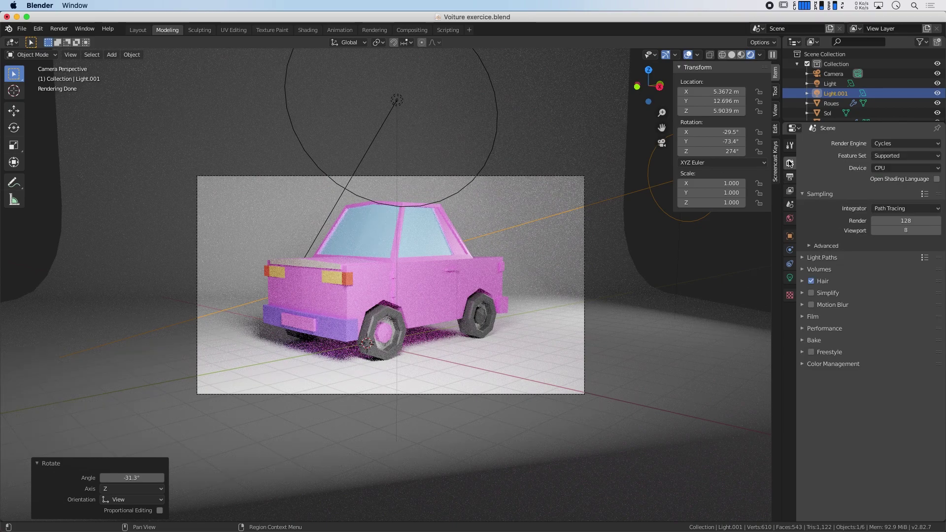
{"action": "left_click", "coordinate": [832, 363]}
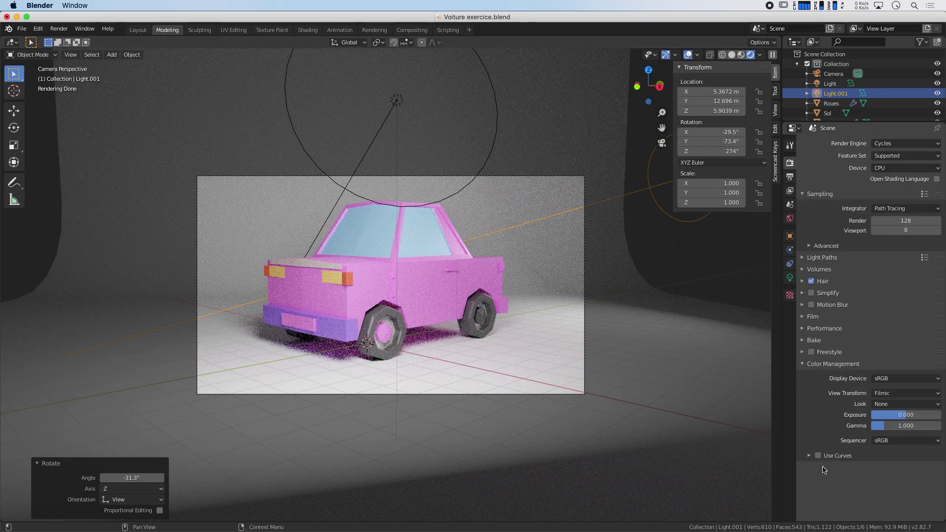
{"action": "left_click", "coordinate": [902, 394]}
{"action": "left_click", "coordinate": [904, 404]}
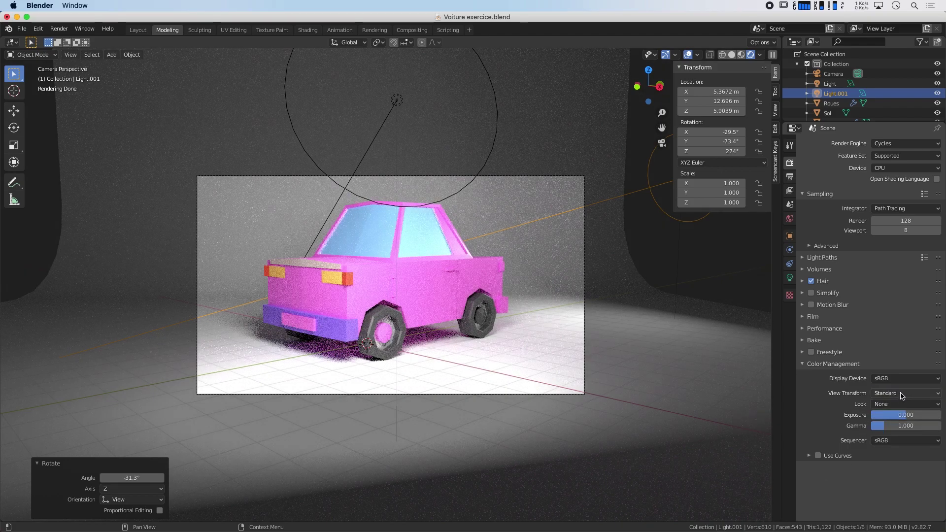
{"action": "left_click", "coordinate": [902, 393]}
{"action": "left_click", "coordinate": [898, 414]}
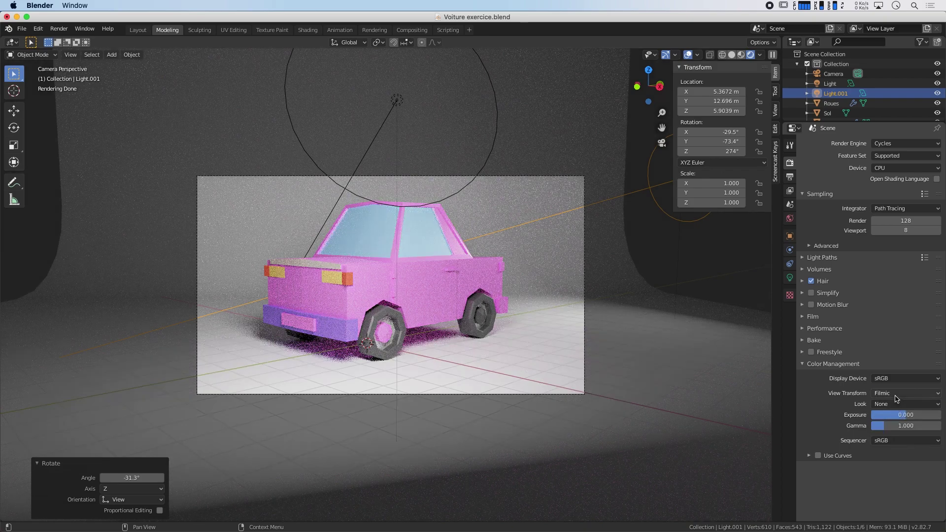
{"action": "left_click", "coordinate": [897, 394]}
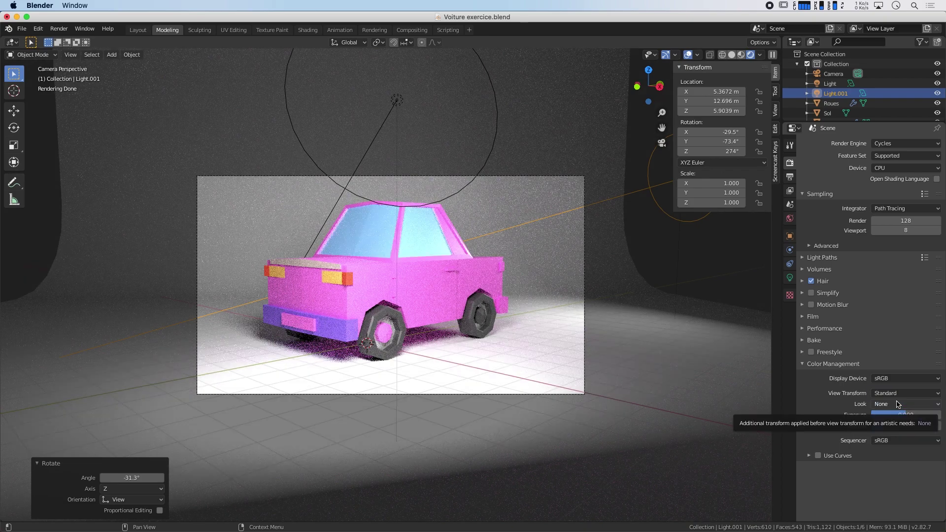
{"action": "left_click", "coordinate": [896, 394]}
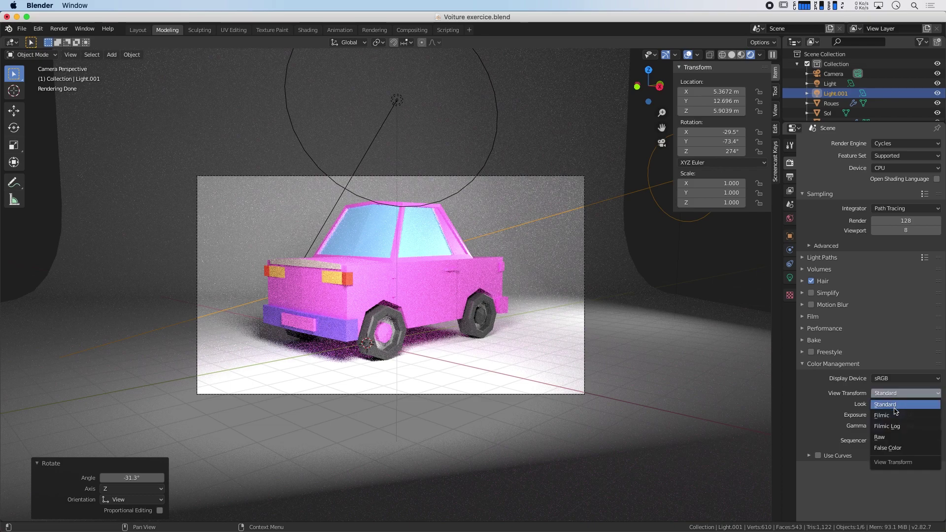
{"action": "left_click", "coordinate": [894, 415]}
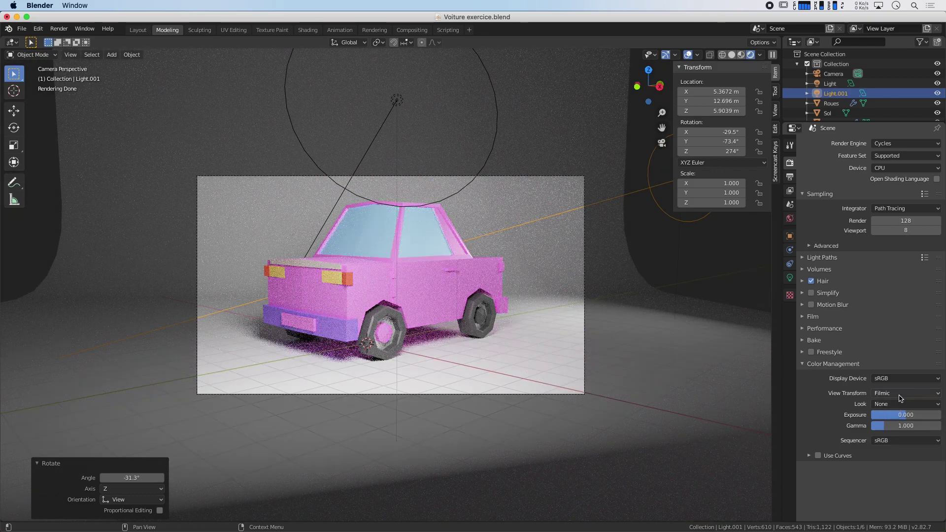
- Apply the Medium High Contrast look with exposure -0.139 and gamma 0.861
{"action": "left_click", "coordinate": [904, 403]}
{"action": "left_click", "coordinate": [903, 437]}
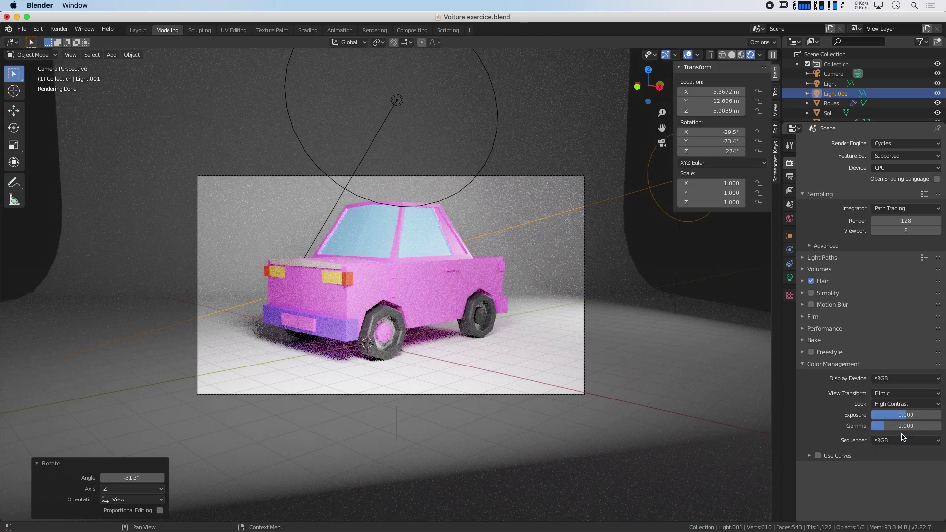
{"action": "left_click", "coordinate": [901, 405]}
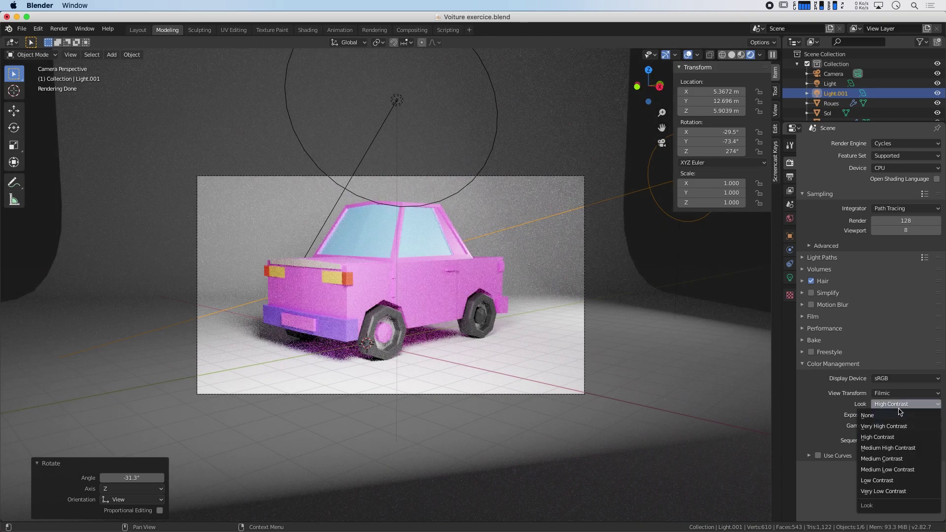
{"action": "left_click", "coordinate": [891, 448]}
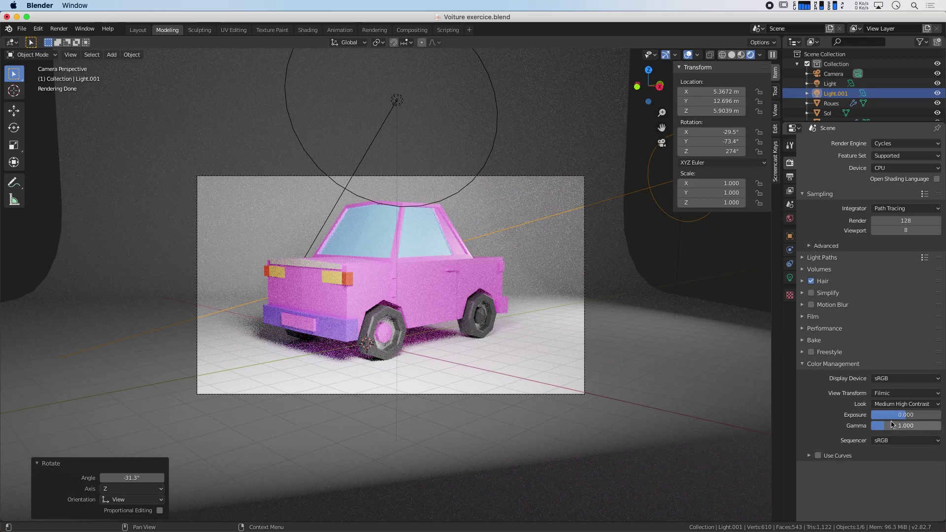
{"action": "left_click_drag", "start_coordinate": [900, 418], "coordinate": [917, 418]}
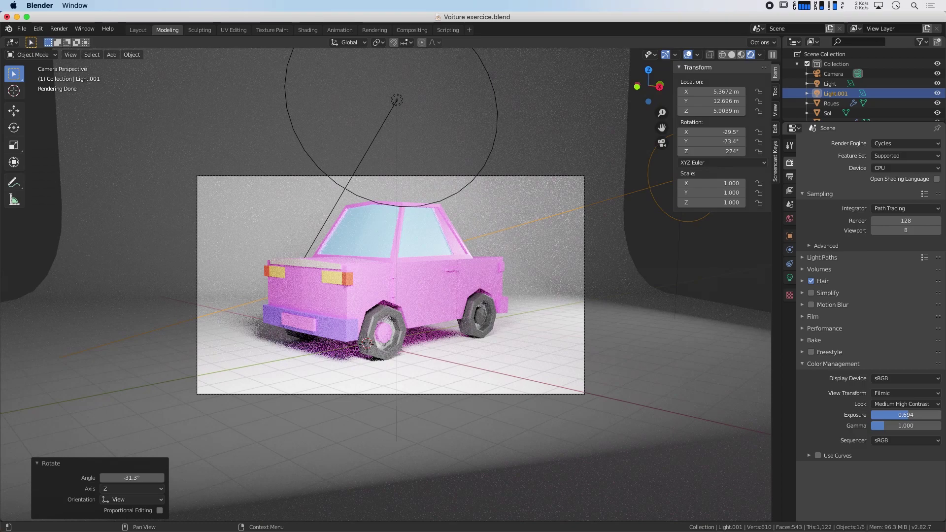
{"action": "key", "text": "ctrl+z"}
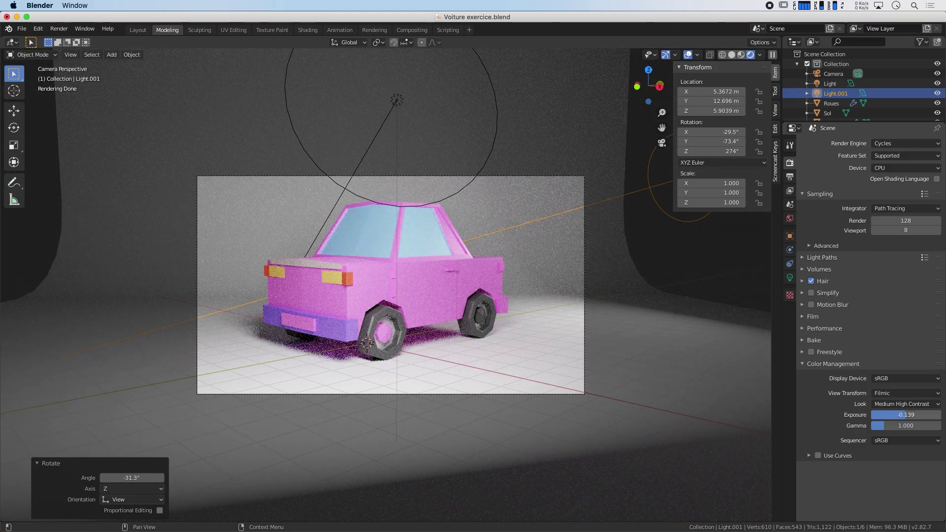
{"action": "left_click_drag", "start_coordinate": [907, 426], "coordinate": [899, 425]}
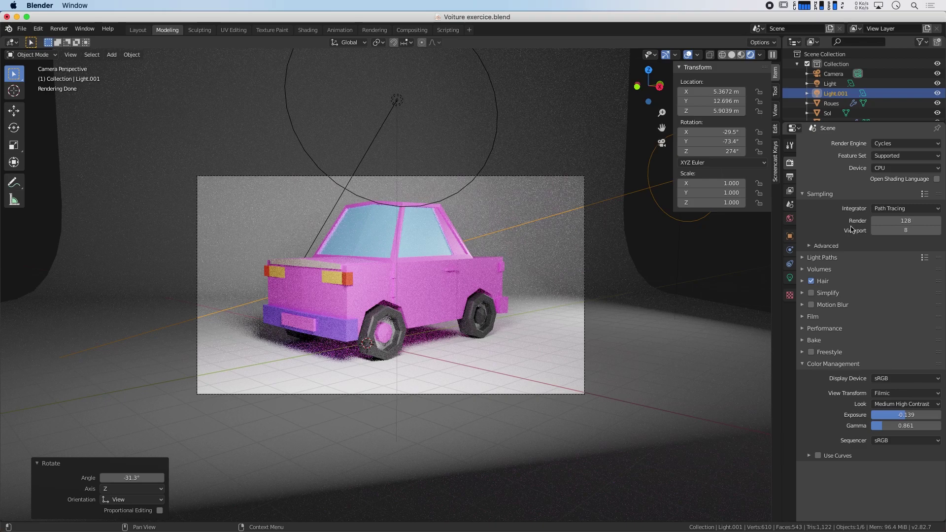
- Enable Denoising in View Layer properties and expand its Radius and Strength settings
{"action": "left_click", "coordinate": [790, 177]}
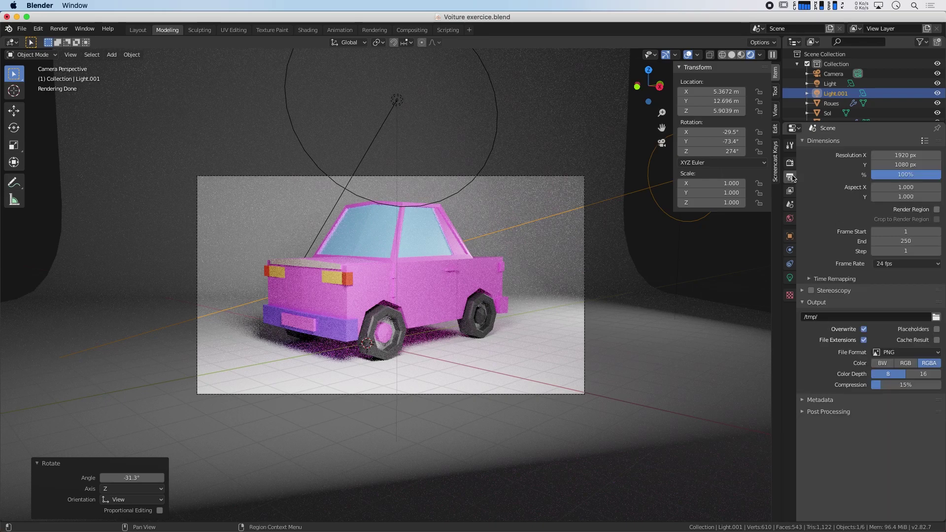
{"action": "left_click", "coordinate": [806, 414]}
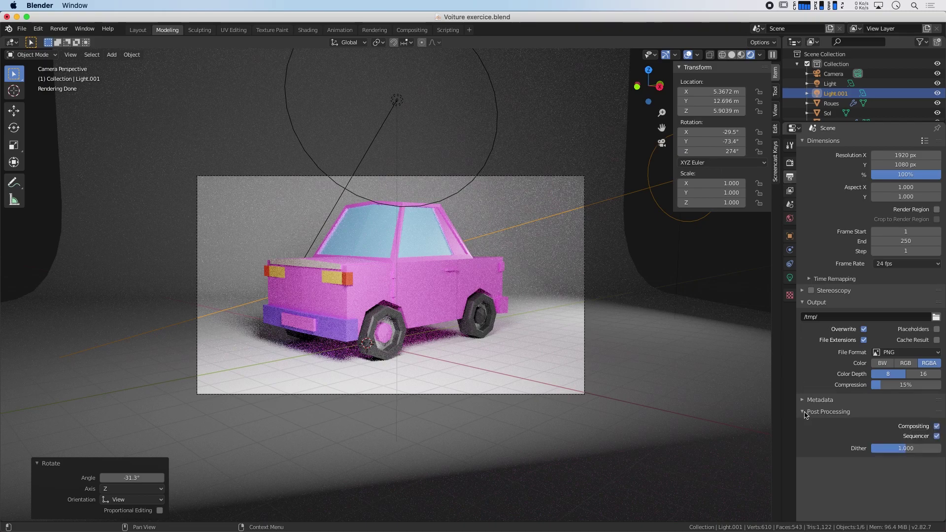
{"action": "left_click", "coordinate": [790, 192]}
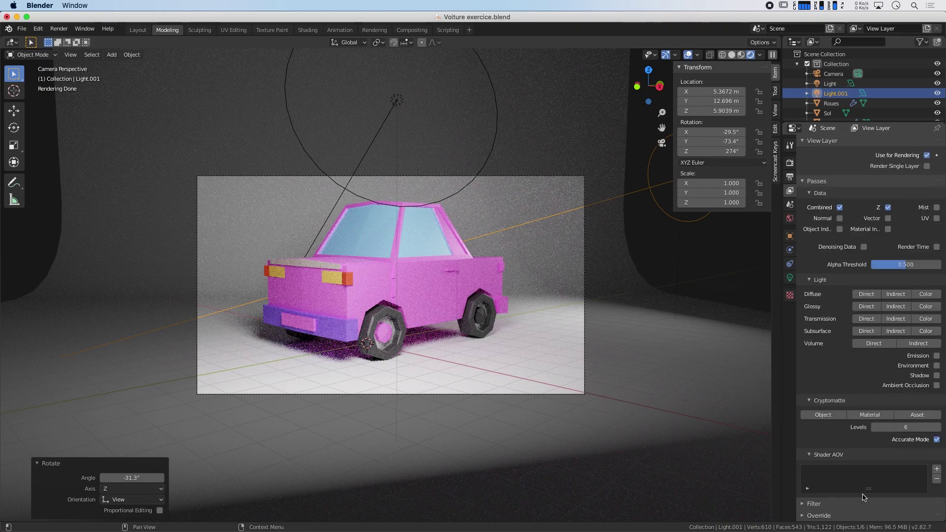
{"action": "scroll", "coordinate": [790, 190], "scroll_direction": "down", "scroll_amount": 1}
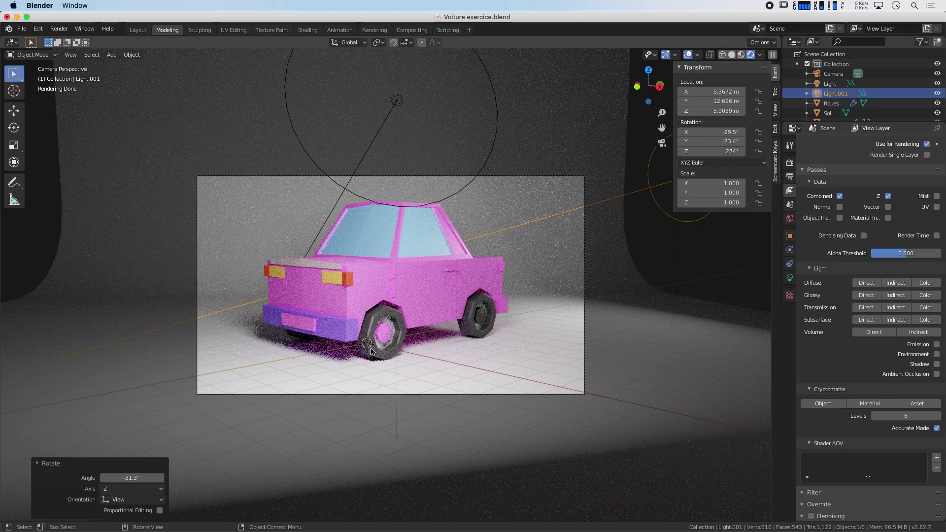
{"action": "left_click", "coordinate": [810, 516]}
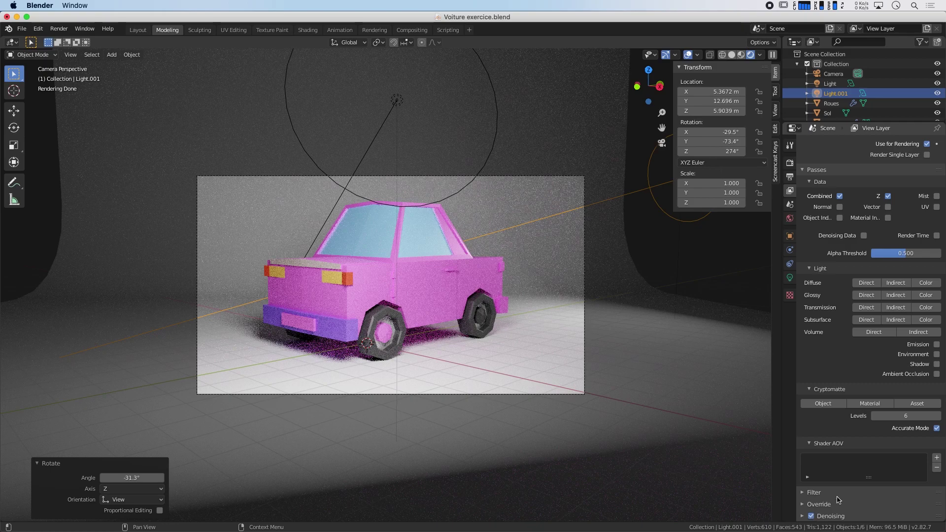
{"action": "left_click", "coordinate": [880, 514]}
{"action": "scroll", "coordinate": [889, 497], "scroll_direction": "down", "scroll_amount": 5}
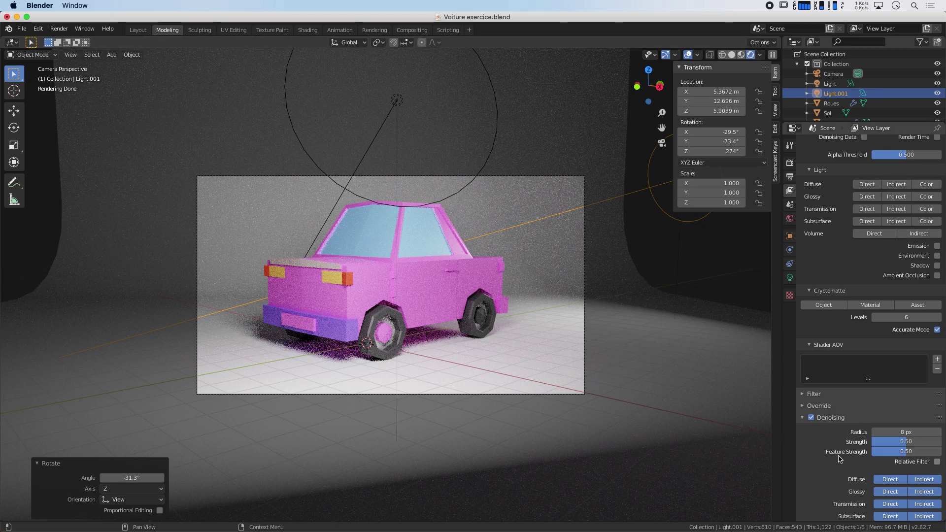
- Start an F12 render with denoising off, then switch denoising back on
{"action": "left_click", "coordinate": [811, 417]}
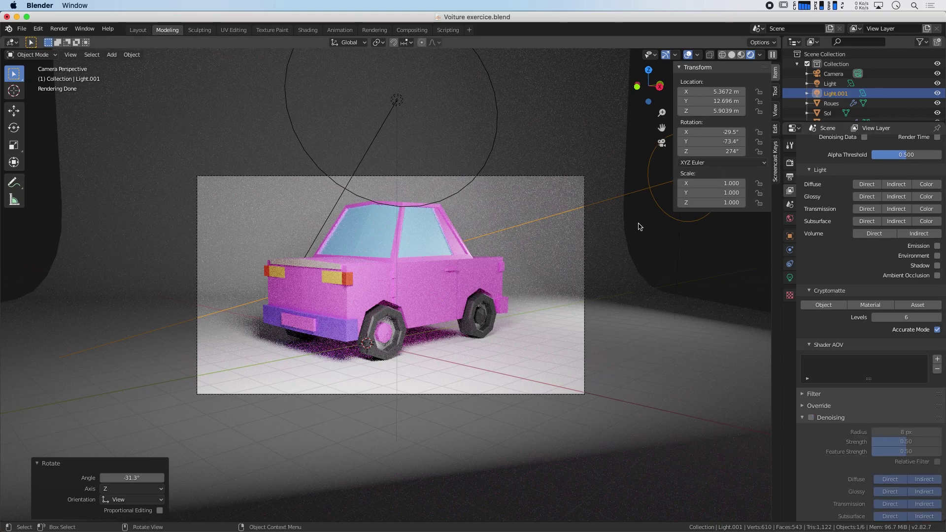
{"action": "key", "text": "F12"}
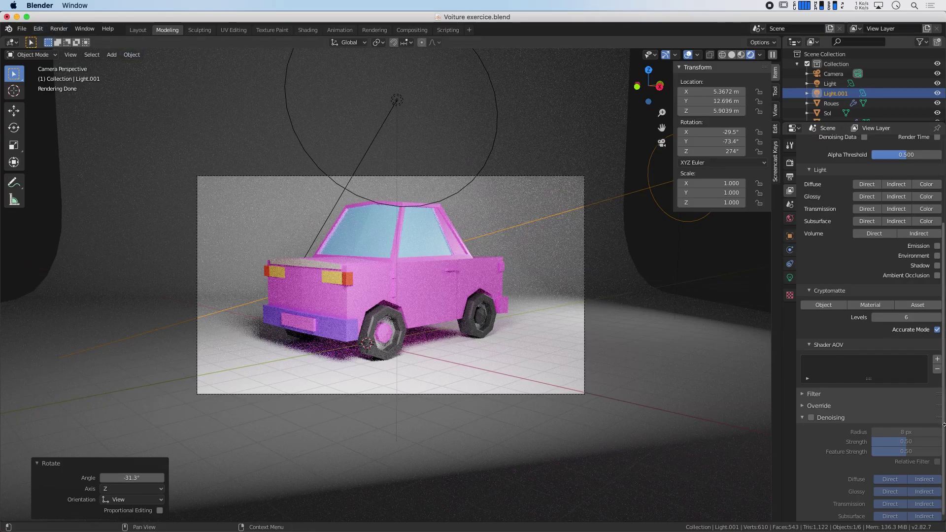
{"action": "left_click", "coordinate": [812, 417]}
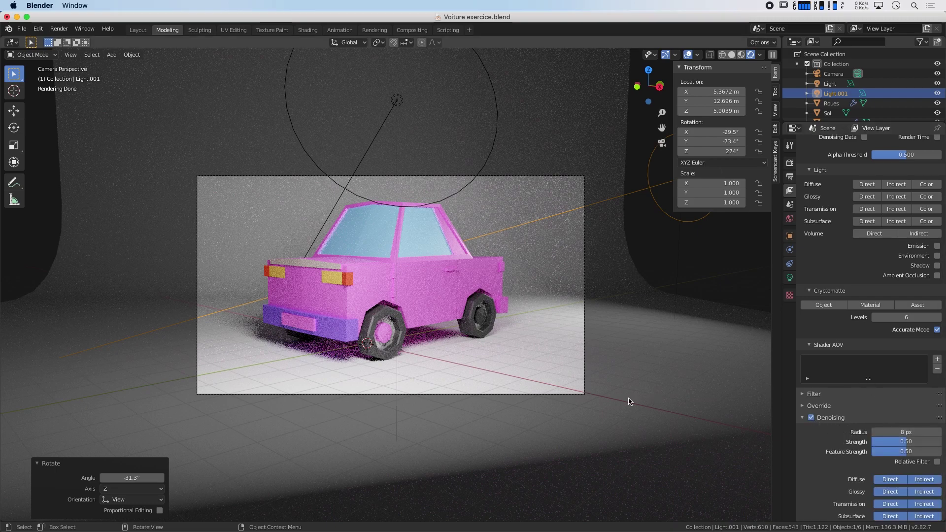
- Render the denoised frame, inspect it zoomed and at 1:1, then close the render window
{"action": "key", "text": "F12"}
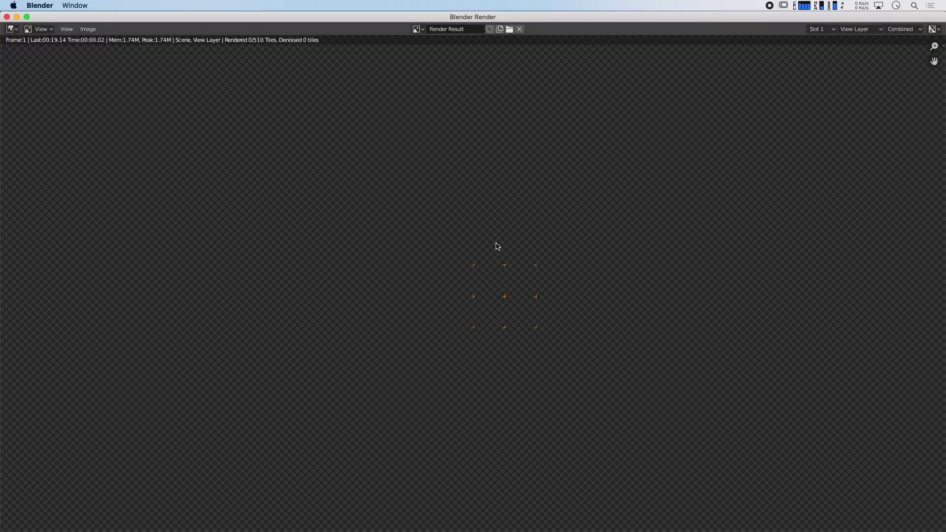
{"action": "scroll", "coordinate": [496, 247], "scroll_direction": "down", "scroll_amount": 2}
{"action": "scroll", "coordinate": [493, 247], "scroll_direction": "up", "scroll_amount": 1}
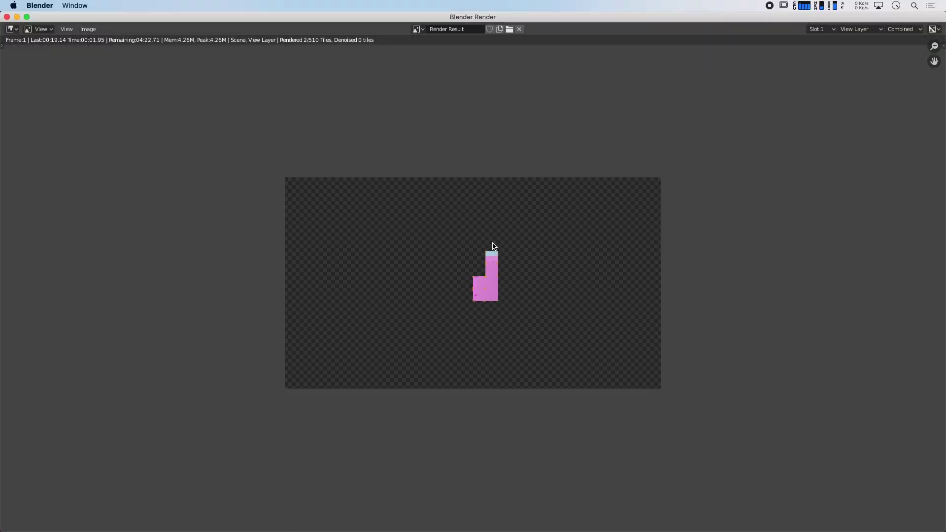
{"action": "scroll", "coordinate": [494, 245], "scroll_direction": "up", "scroll_amount": 1}
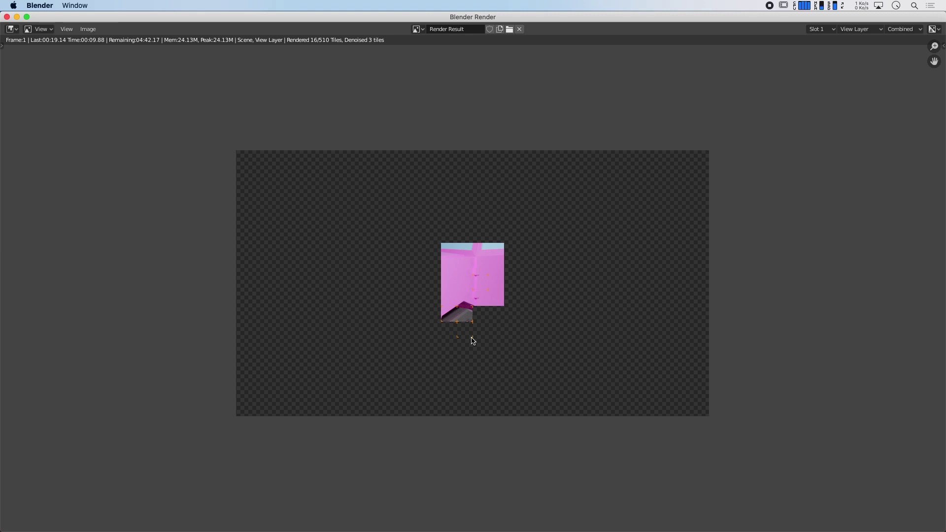
{"action": "scroll", "coordinate": [471, 296], "scroll_direction": "up", "scroll_amount": 2}
{"action": "scroll", "coordinate": [467, 299], "scroll_direction": "up", "scroll_amount": 2}
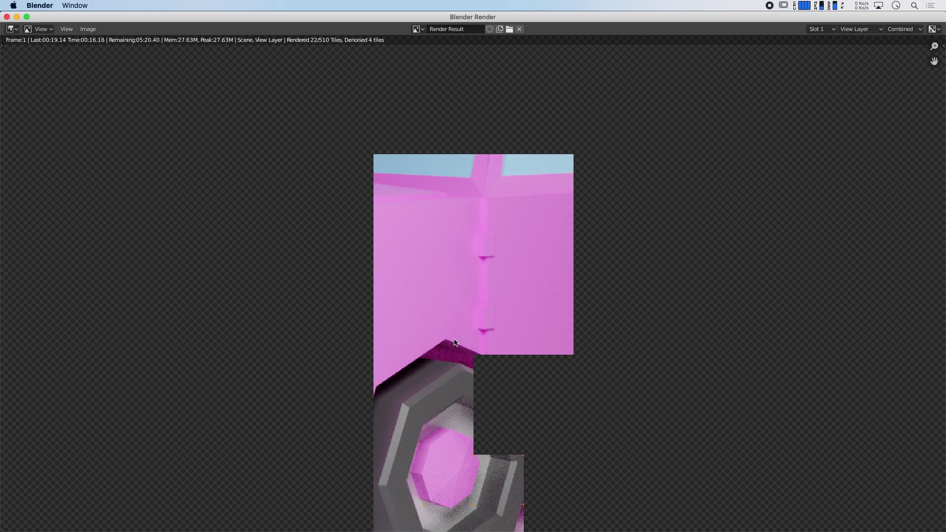
{"action": "scroll", "coordinate": [493, 374], "scroll_direction": "down", "scroll_amount": 2}
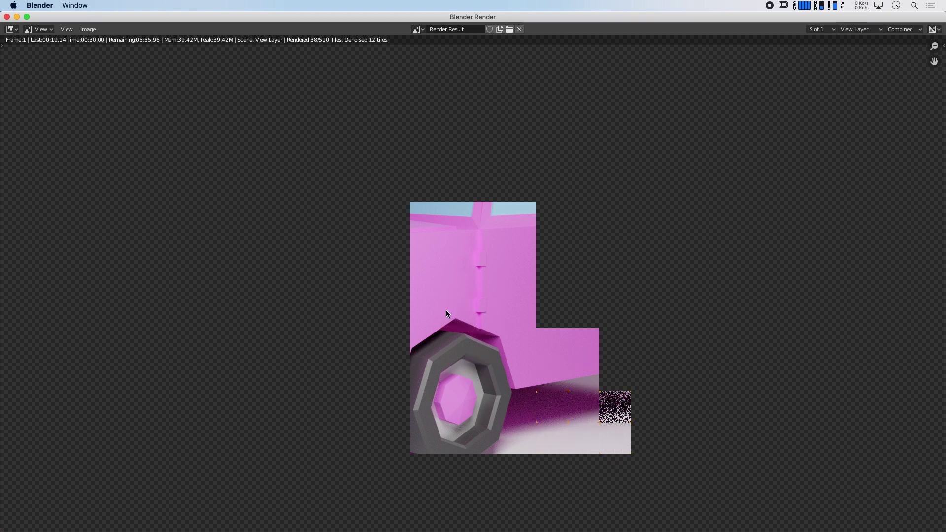
{"action": "scroll", "coordinate": [475, 331], "scroll_direction": "down", "scroll_amount": 2}
{"action": "scroll", "coordinate": [475, 331], "scroll_direction": "up", "scroll_amount": 4}
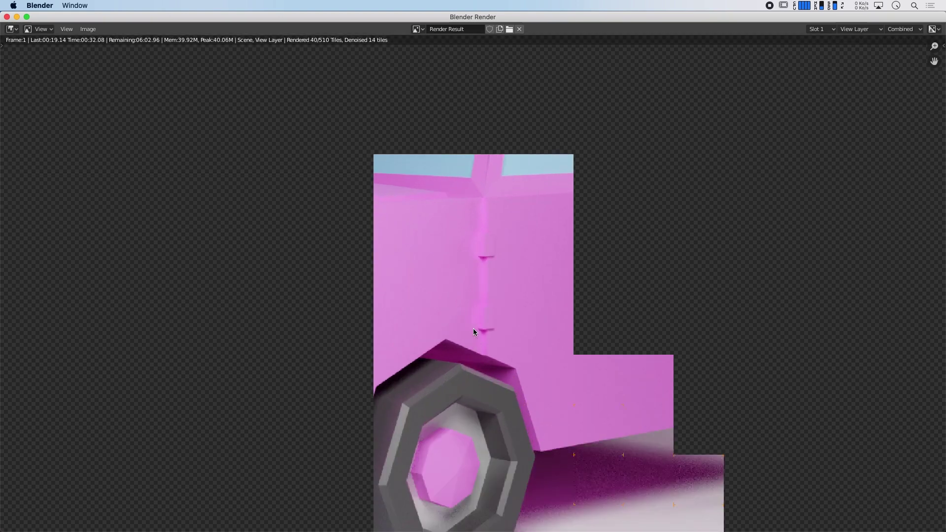
{"action": "scroll", "coordinate": [473, 330], "scroll_direction": "down", "scroll_amount": 1}
{"action": "scroll", "coordinate": [473, 332], "scroll_direction": "down", "scroll_amount": 1}
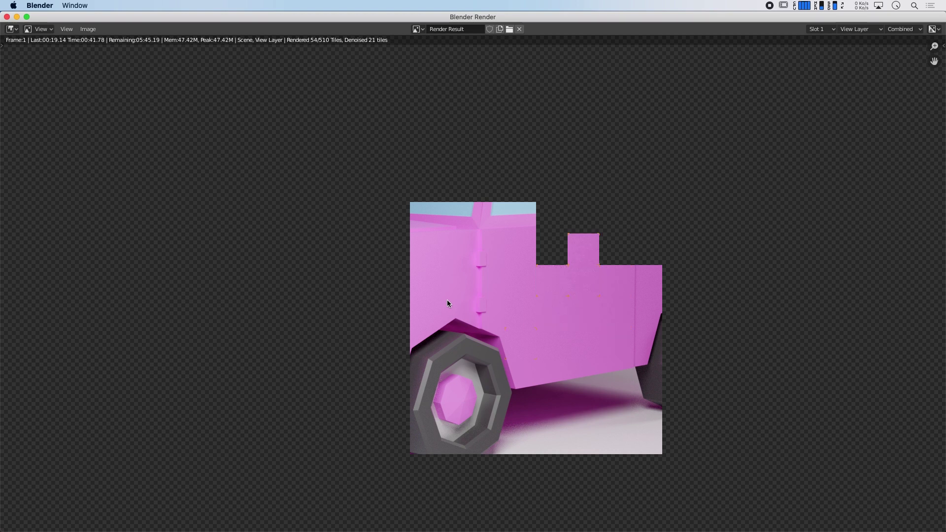
{"action": "key", "text": "Home"}
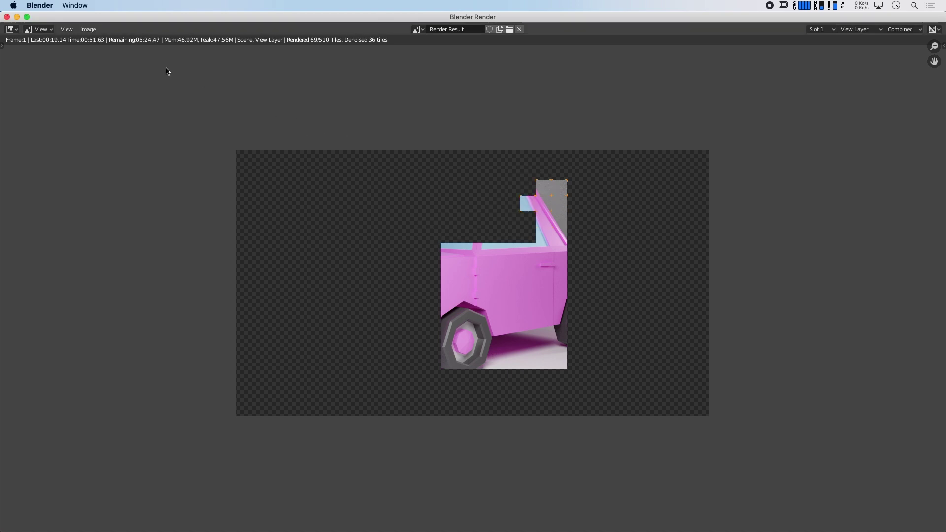
{"action": "left_click", "coordinate": [6, 16]}
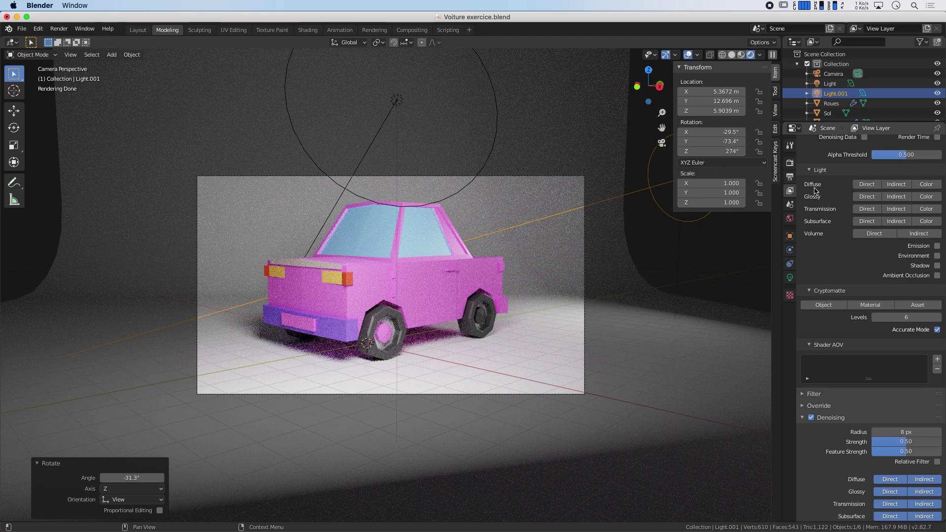
- Lower the output resolution scale to 47% and render the frame again
{"action": "left_click", "coordinate": [790, 165]}
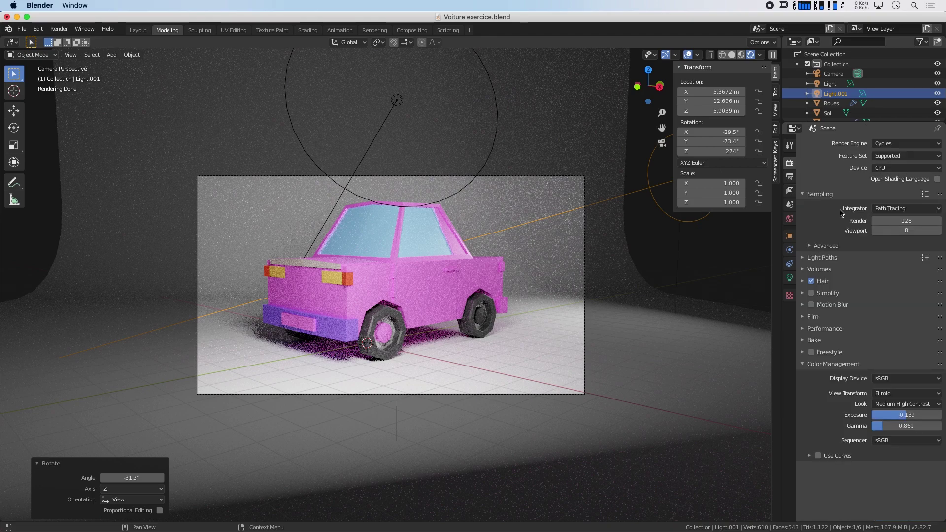
{"action": "left_click", "coordinate": [790, 176]}
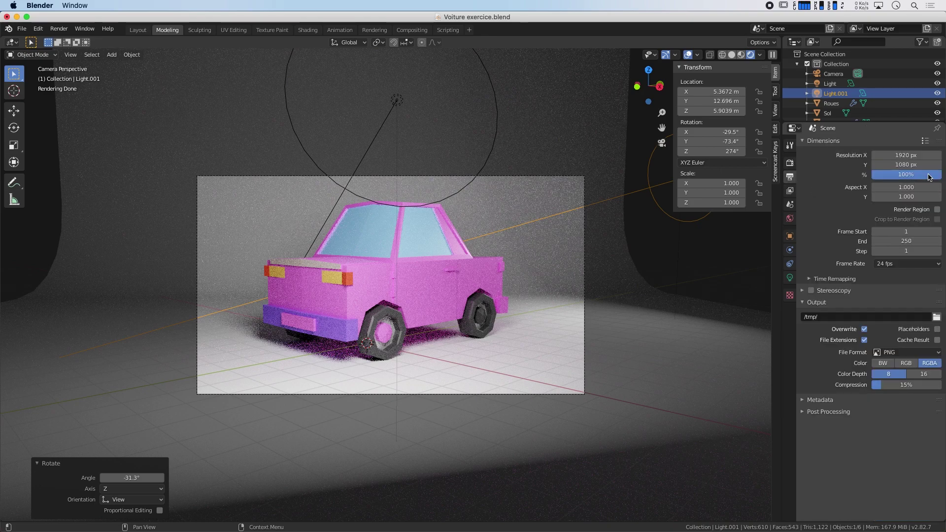
{"action": "left_click_drag", "start_coordinate": [906, 174], "coordinate": [877, 174]}
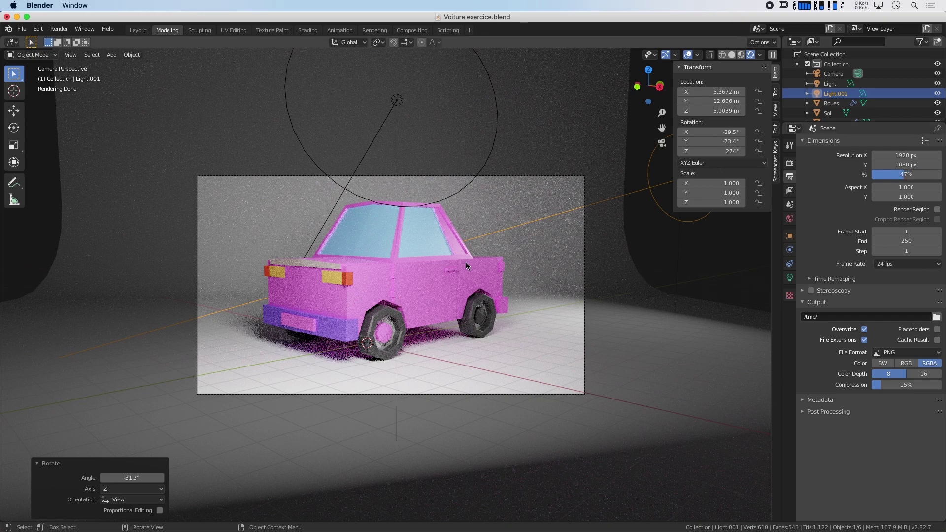
{"action": "key", "text": "F12"}
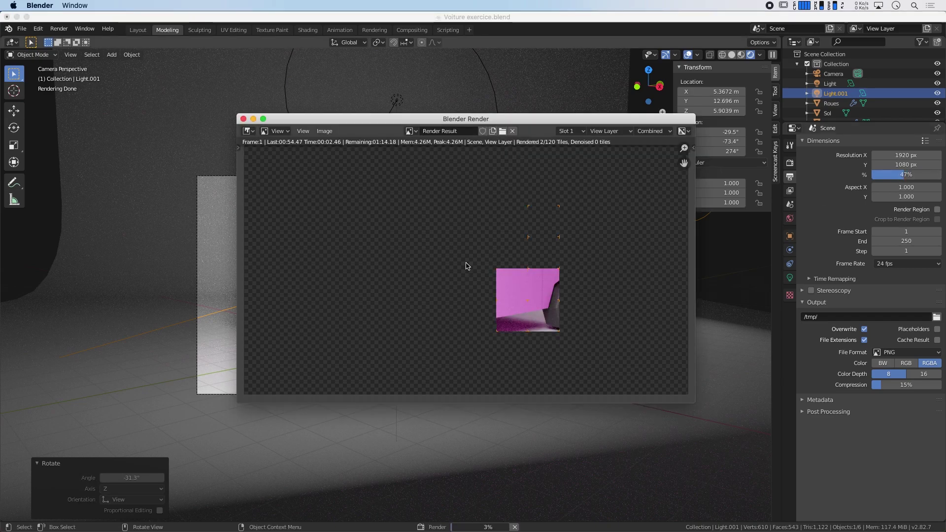
- Keep the render window open while the 47% render fills in the car
{"action": "scroll", "coordinate": [510, 281], "scroll_direction": "down", "scroll_amount": 3}
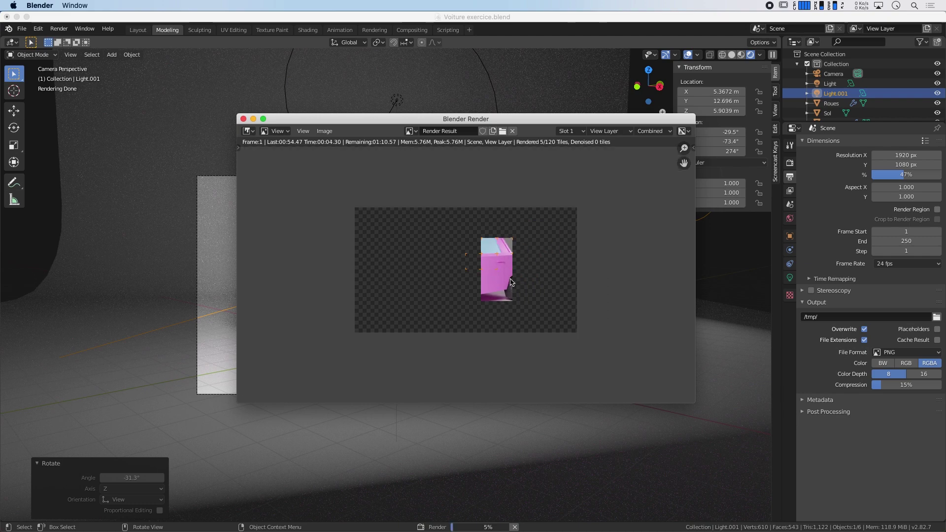